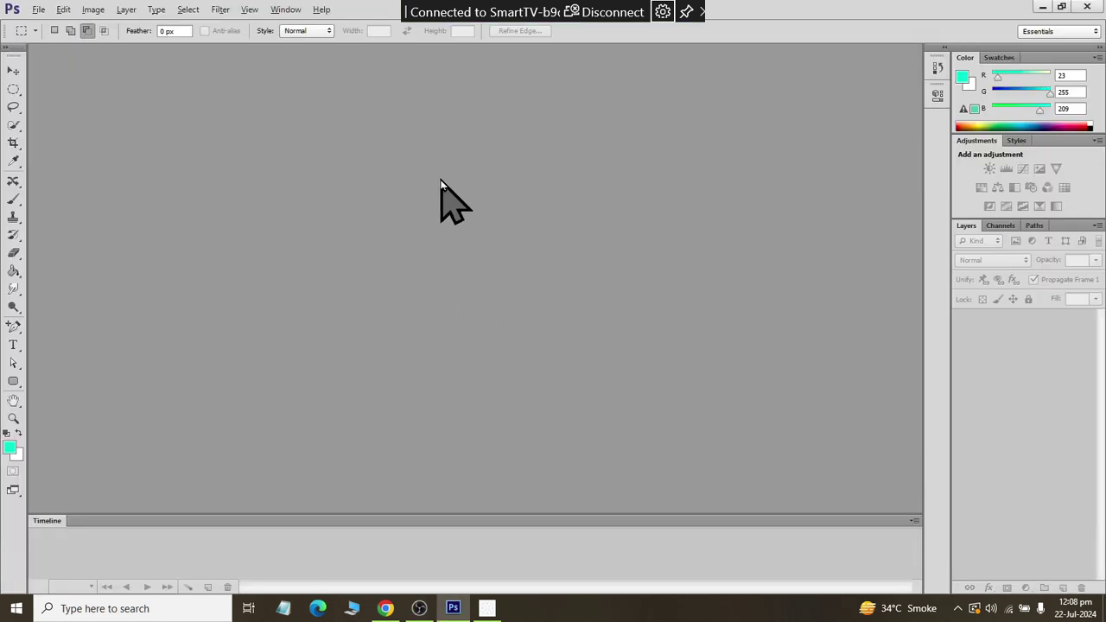
Step: Float the toolbox, Color, Swatches and Layers panels and the options bar out of the dock
left_click(5, 50)
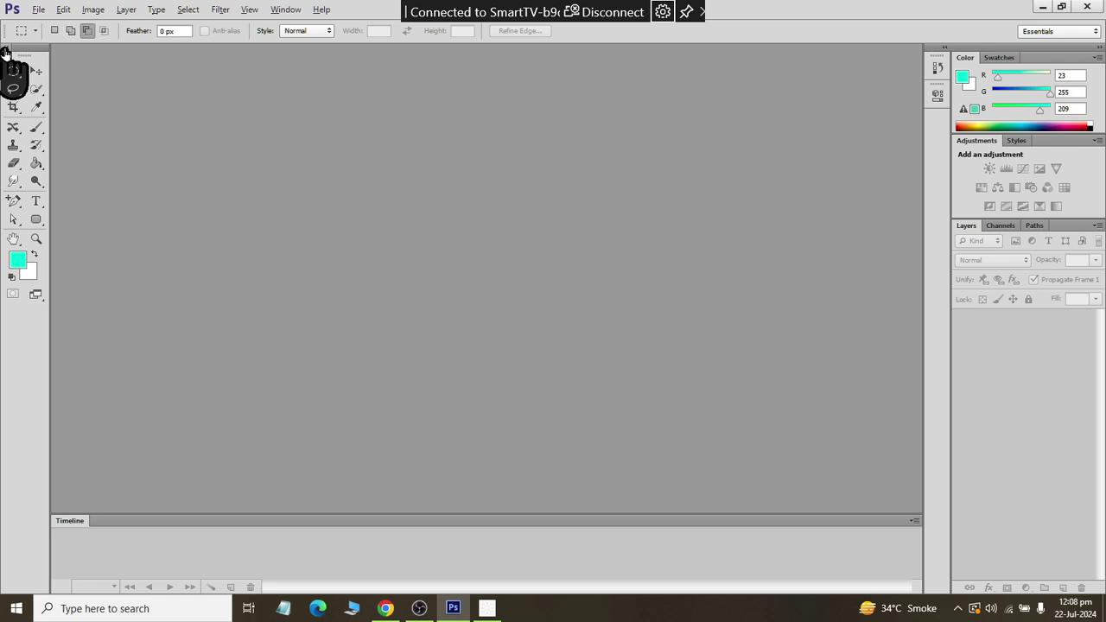
left_click_drag(5, 50, 328, 130)
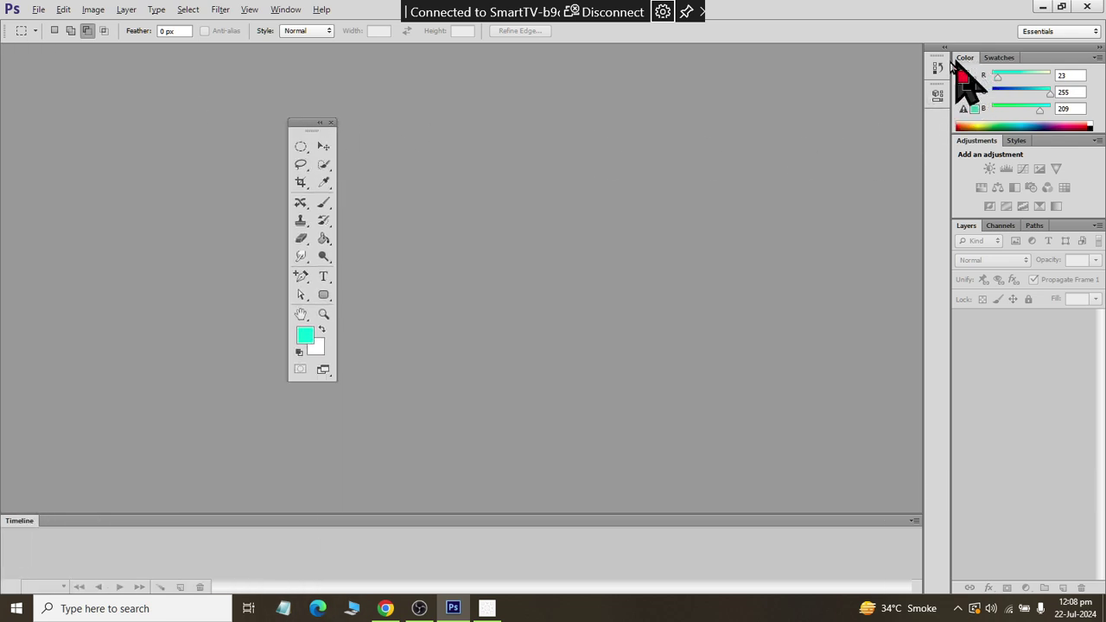
left_click_drag(954, 62, 820, 95)
left_click_drag(971, 59, 716, 201)
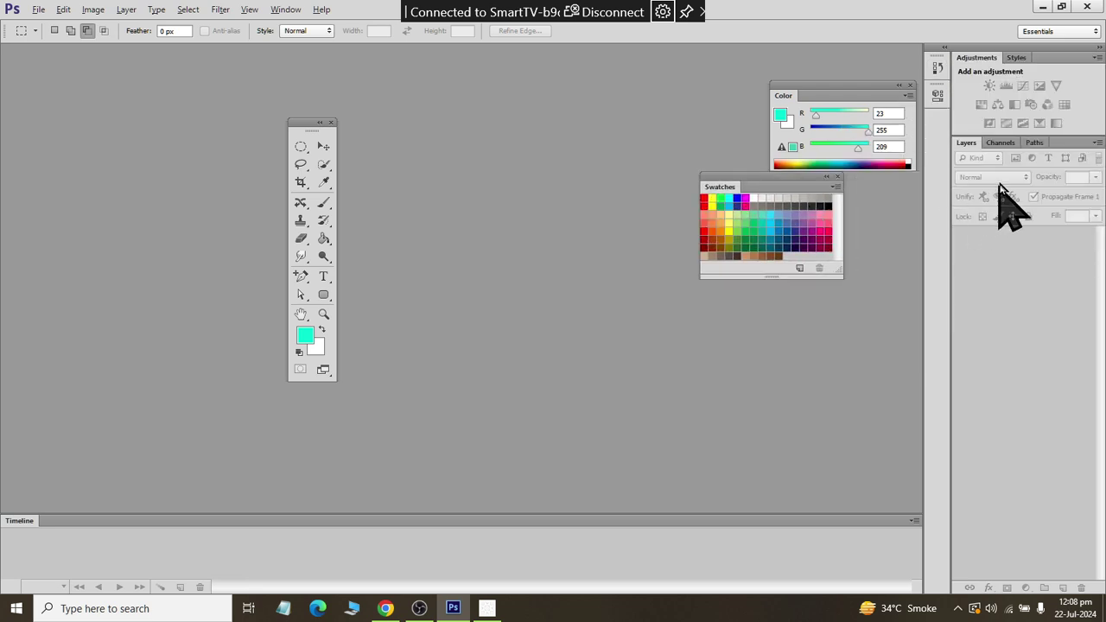
mouse_move(967, 144)
left_mouse_down()
mouse_move(465, 291)
mouse_move(409, 129)
mouse_move(361, 142)
mouse_move(366, 132)
left_mouse_up()
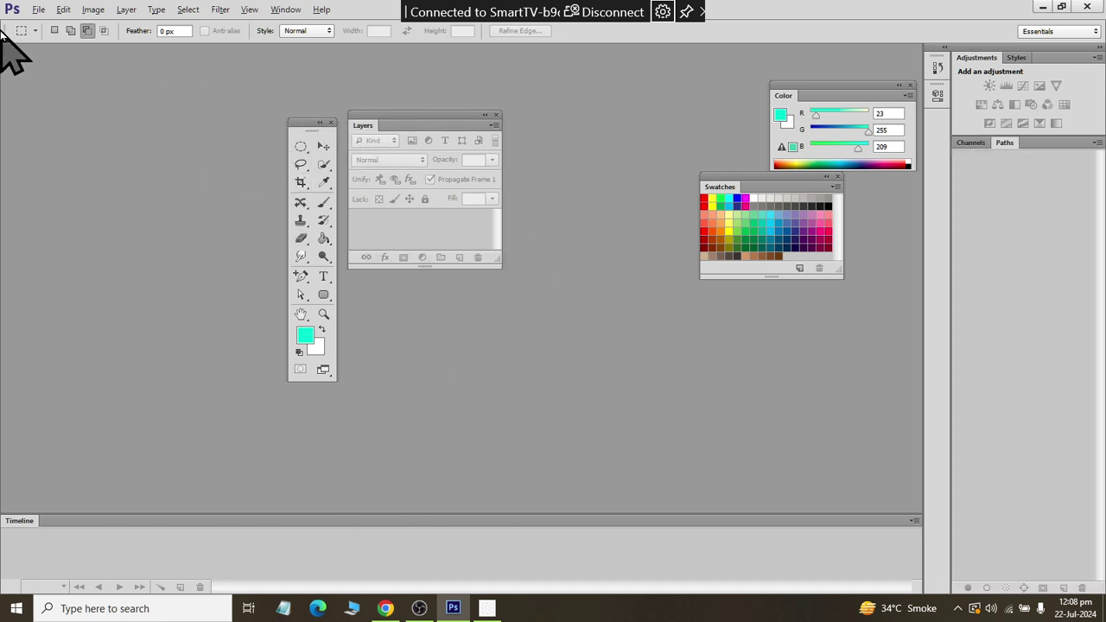
left_click_drag(4, 32, 169, 218)
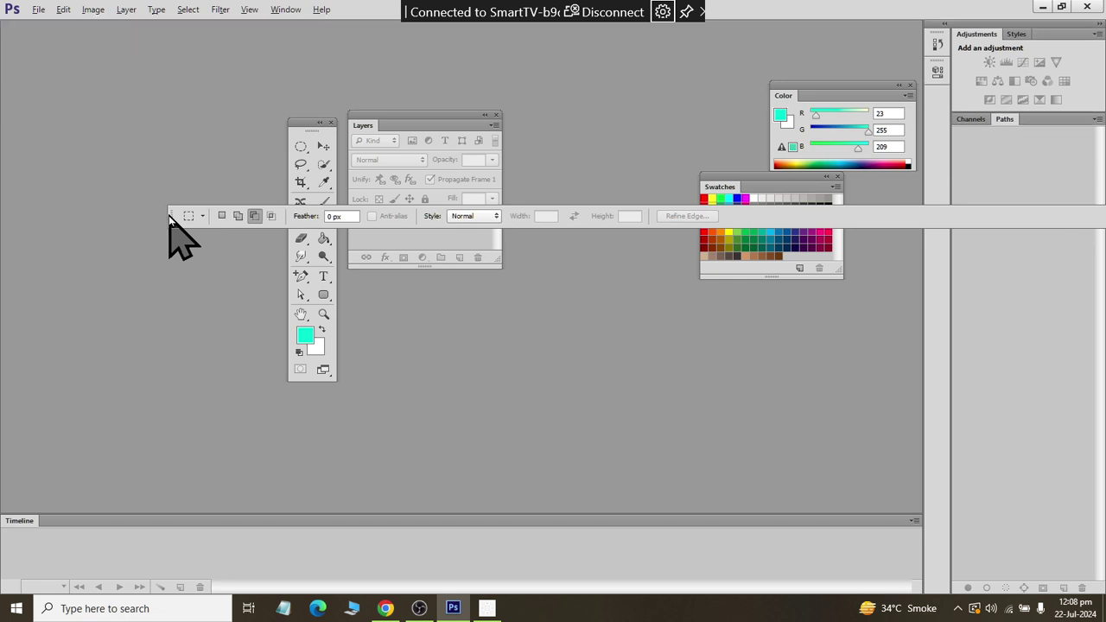
Step: Select the Brush tool and reset the workspace to Essentials
left_click(325, 147)
left_click(324, 164)
left_click(325, 202)
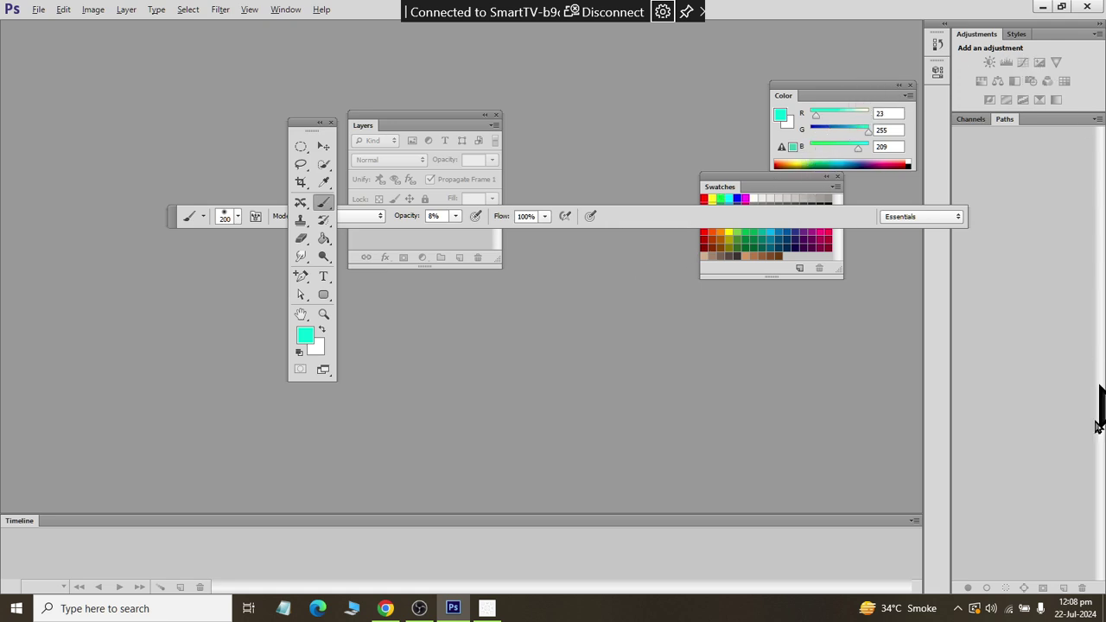
left_click(280, 12)
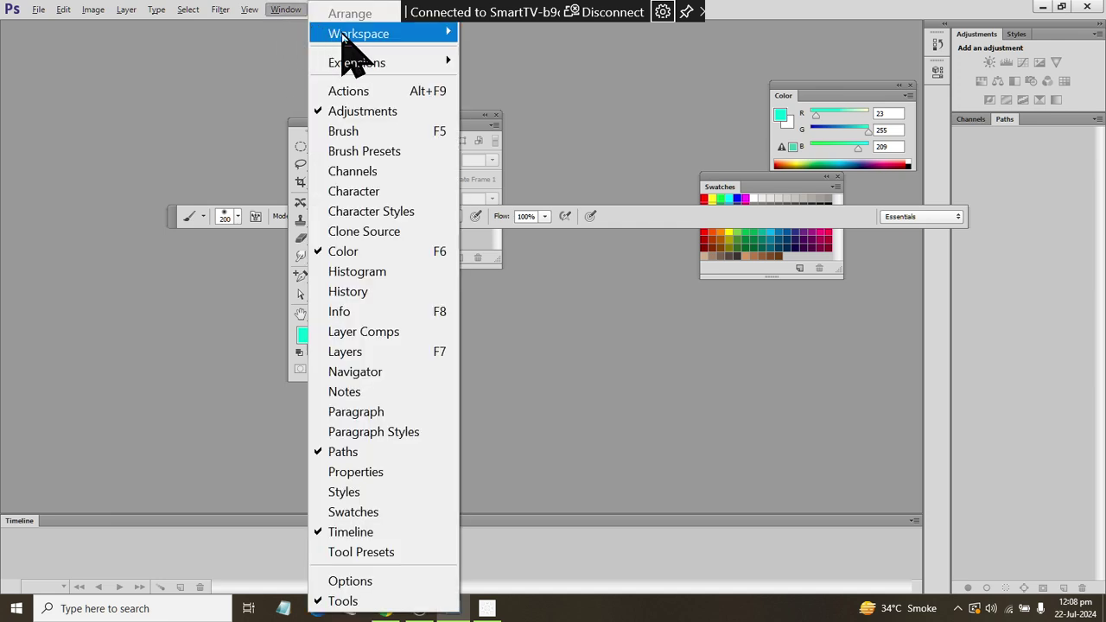
mouse_move(358, 34)
left_click(542, 162)
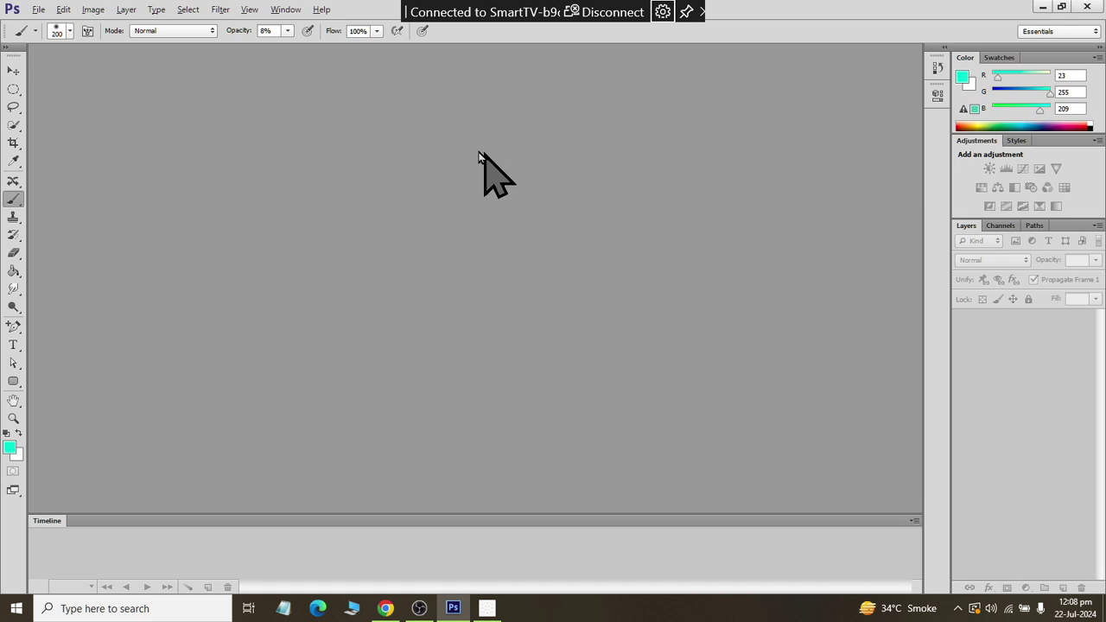
Step: Close the Timeline, Channels and Paths panels
left_click(12, 49)
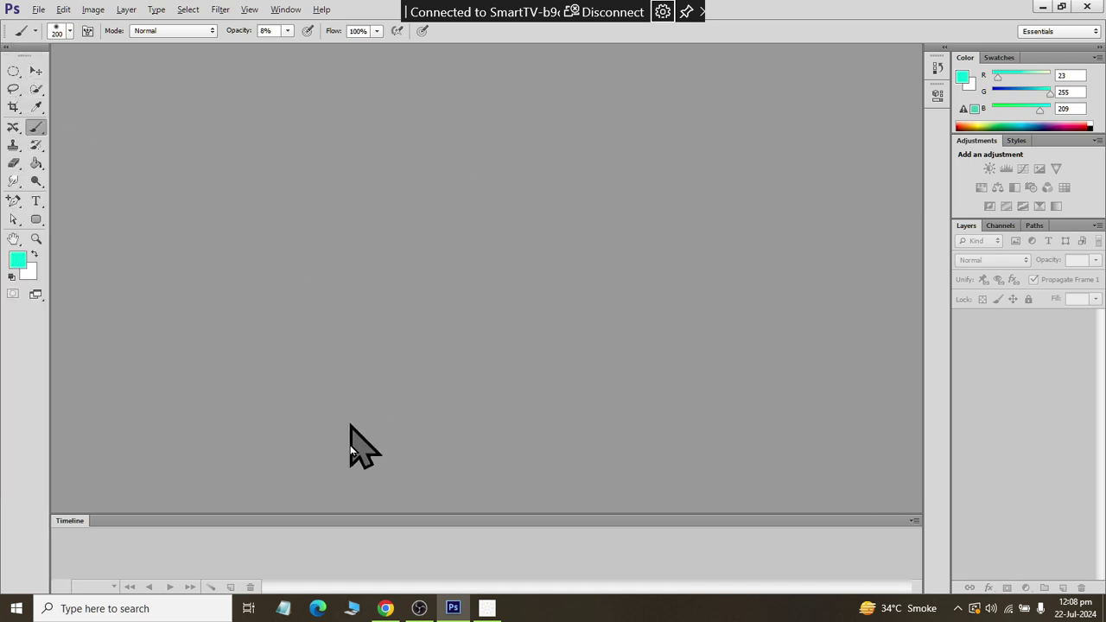
right_click(74, 529)
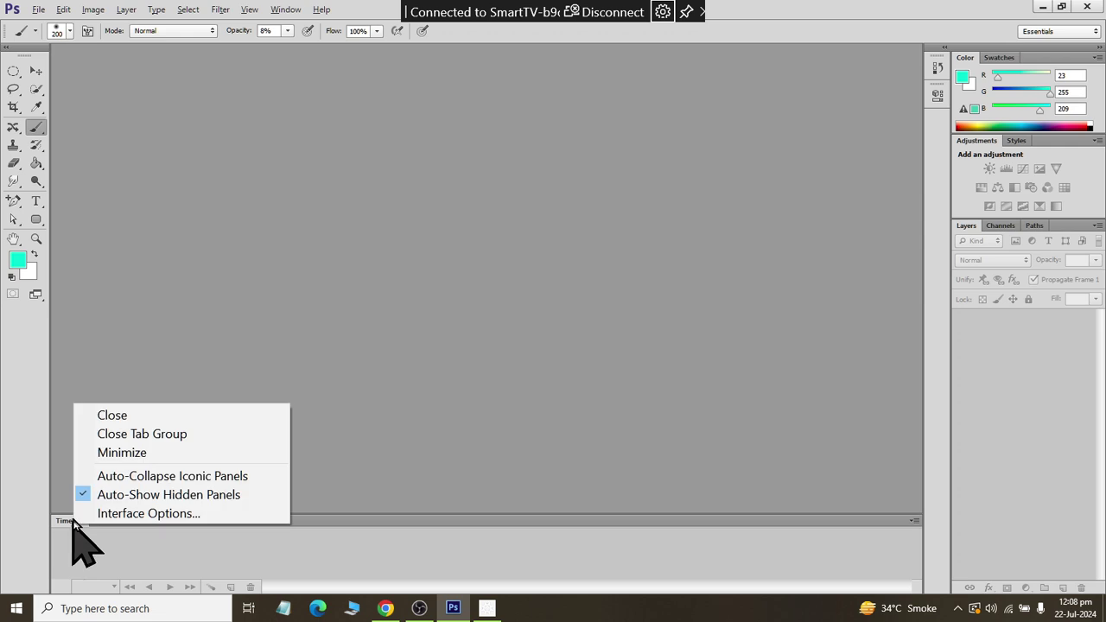
left_click(105, 416)
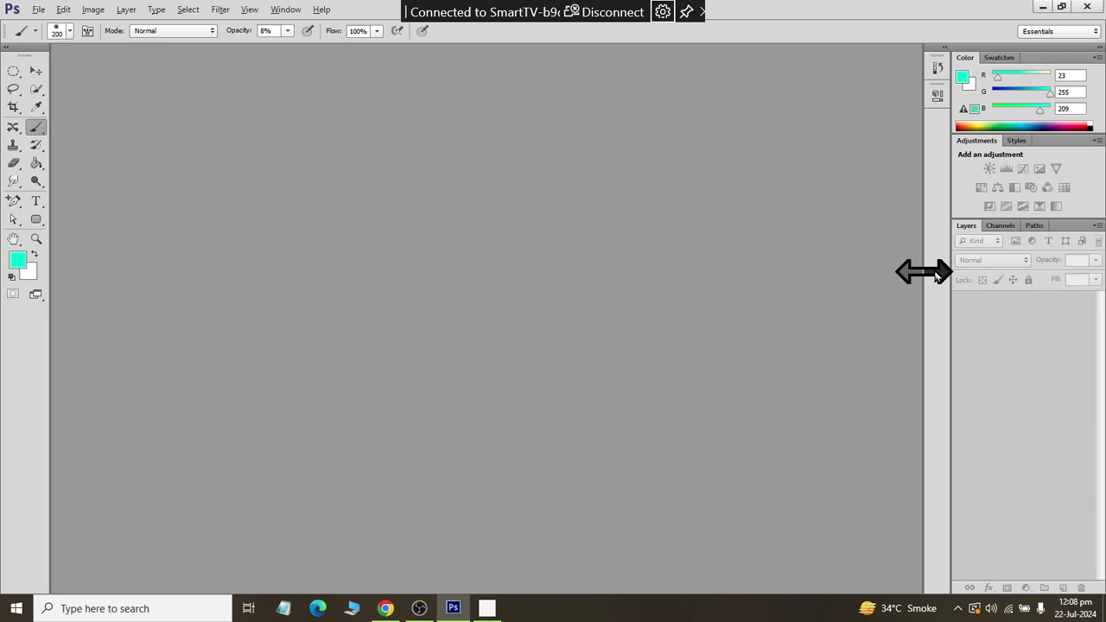
left_click(1011, 228)
right_click(1014, 229)
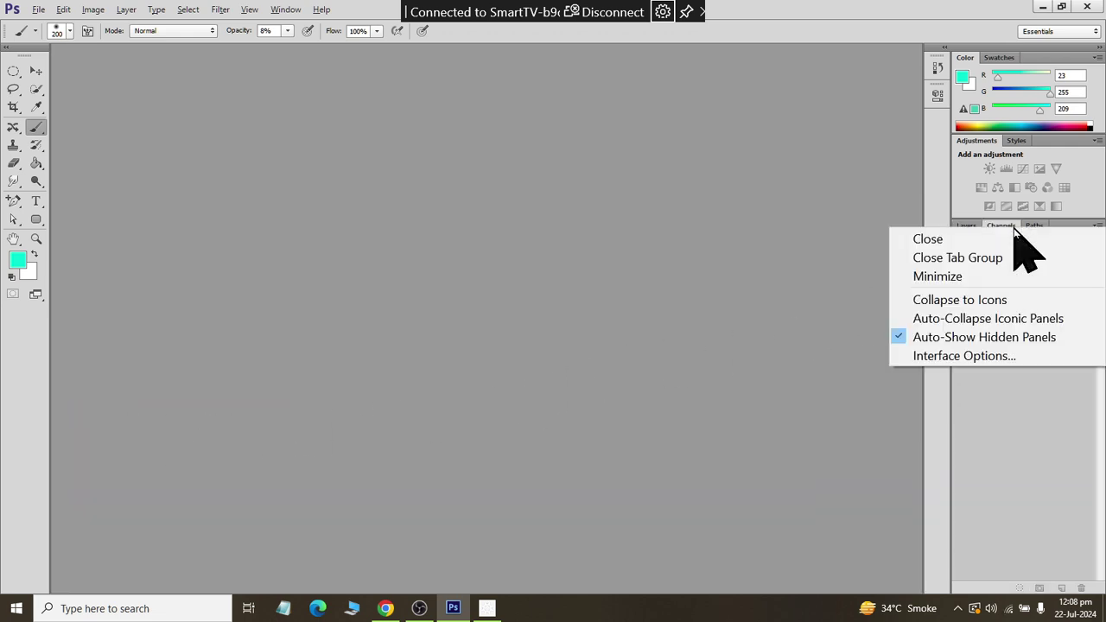
left_click(1013, 234)
right_click(1001, 223)
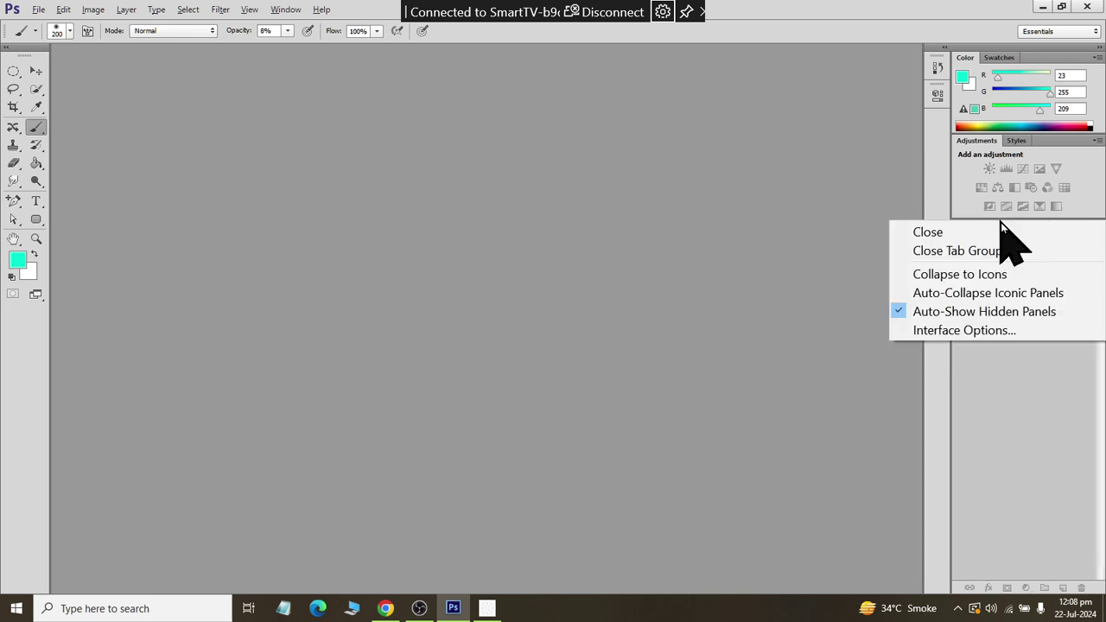
left_click(1001, 229)
Step: Close the Styles, Adjustments, Swatches and Color panels
right_click(1011, 142)
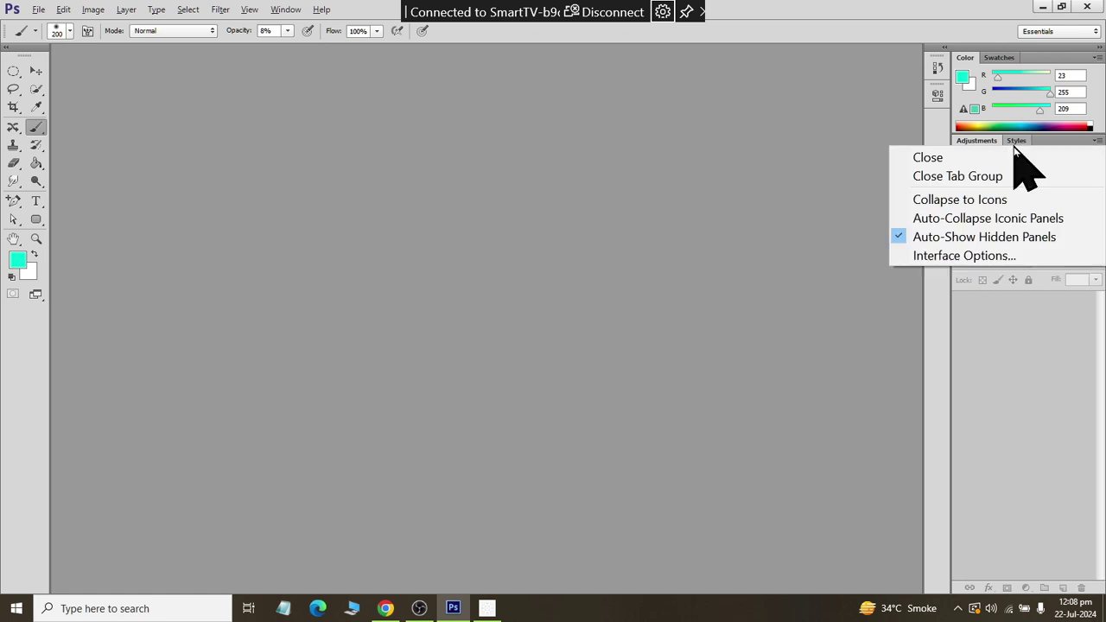
left_click(1015, 156)
right_click(985, 147)
left_click(986, 152)
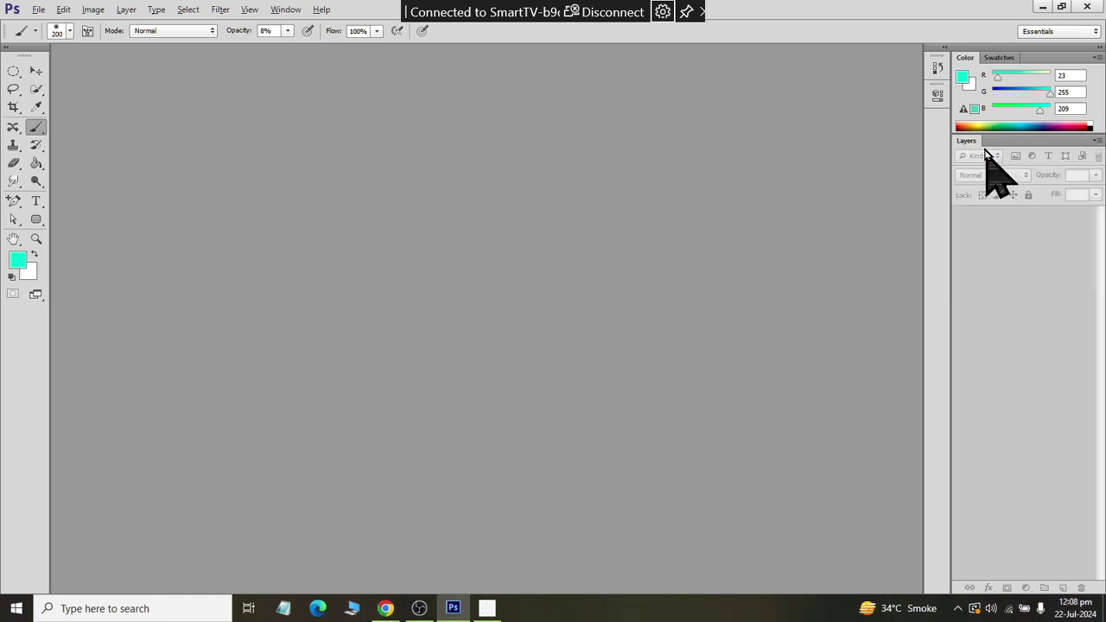
right_click(1000, 62)
left_click(1005, 72)
right_click(975, 74)
left_click(975, 71)
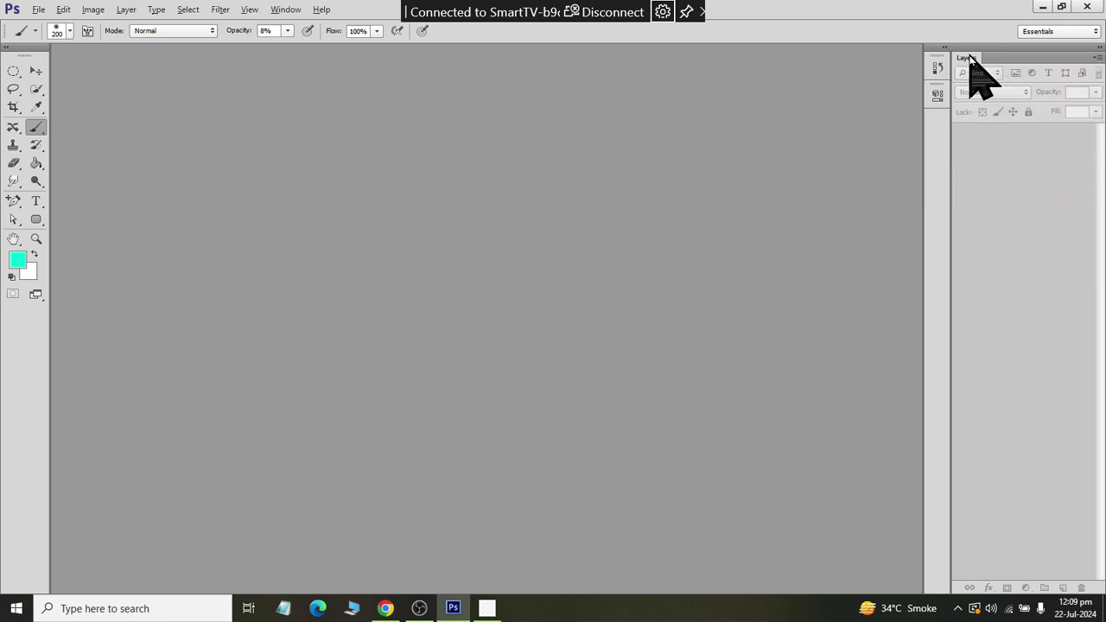
Step: Float the Layers panel, reposition it at the right, and make it much taller
left_click_drag(966, 58, 674, 146)
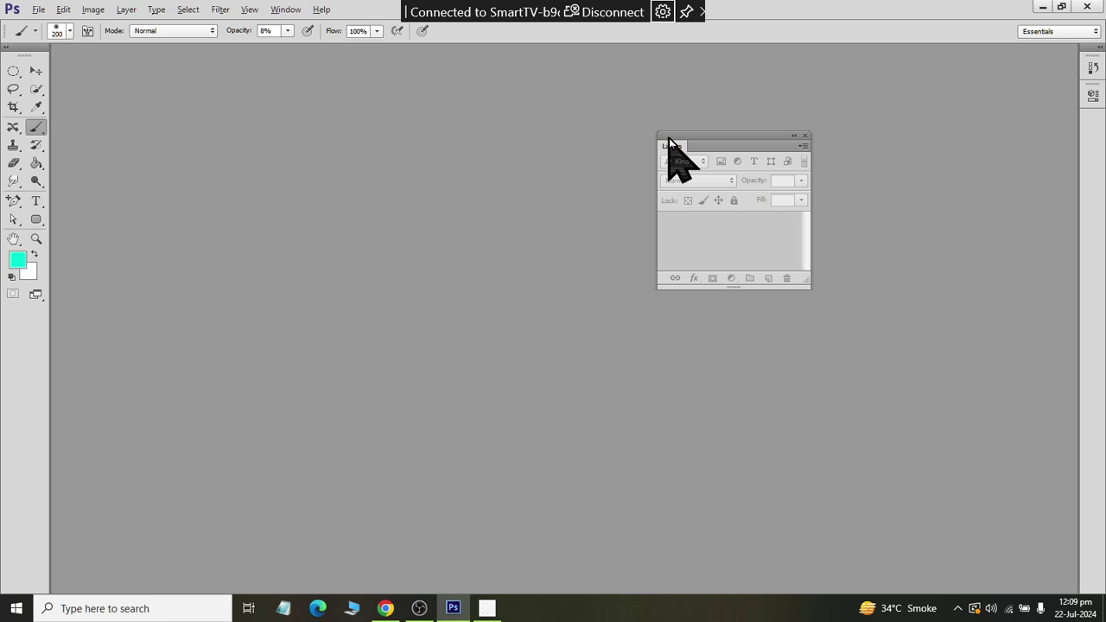
left_click_drag(672, 146, 942, 76)
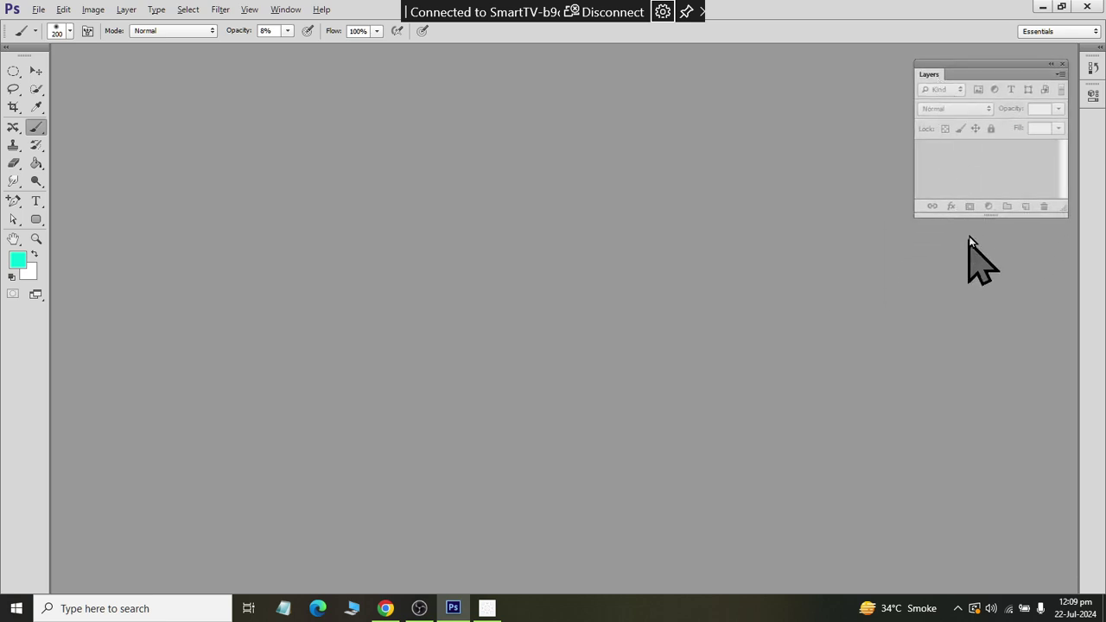
left_click_drag(968, 216, 968, 544)
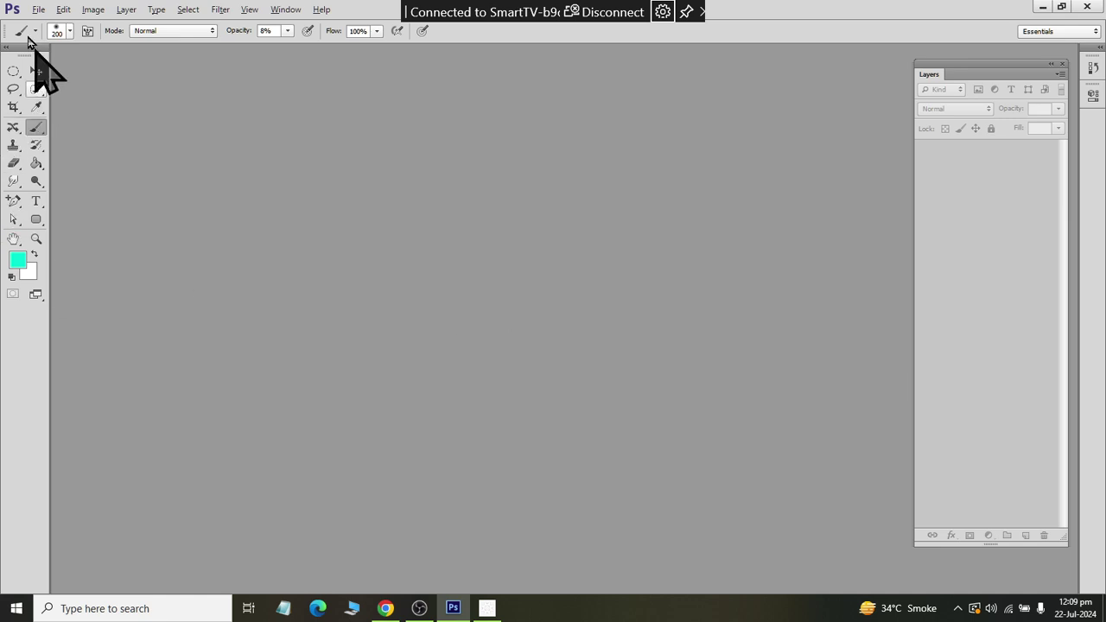
Step: Start a new document and try the U.S. Paper preset at Letter size in pixels
left_click(38, 10)
left_click(39, 25)
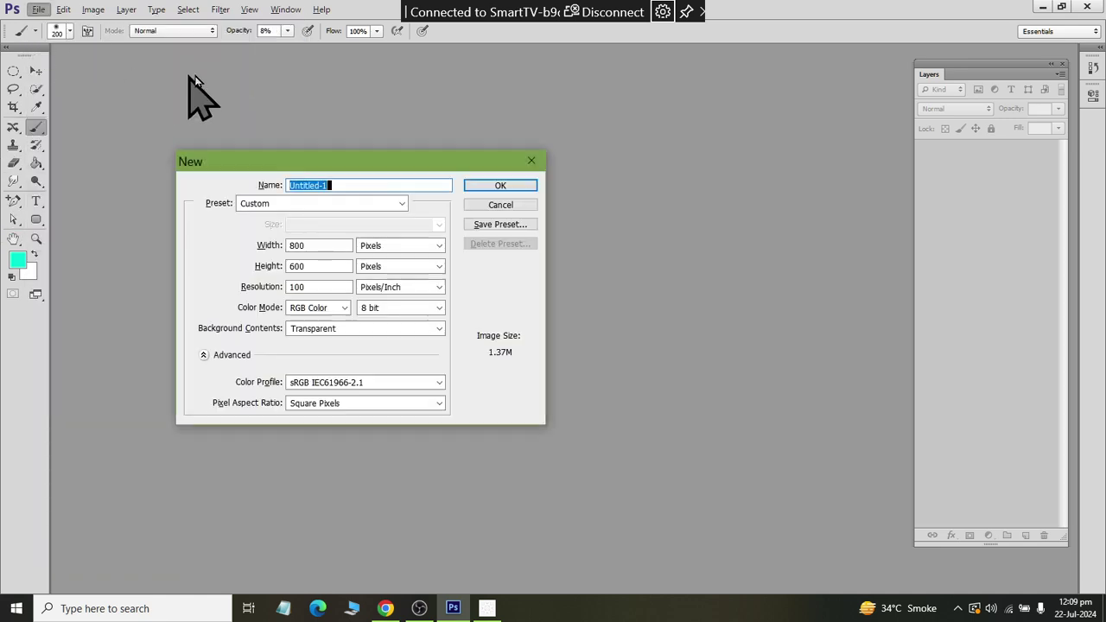
mouse_move(280, 158)
left_mouse_down()
mouse_move(602, 130)
mouse_move(476, 122)
left_mouse_up()
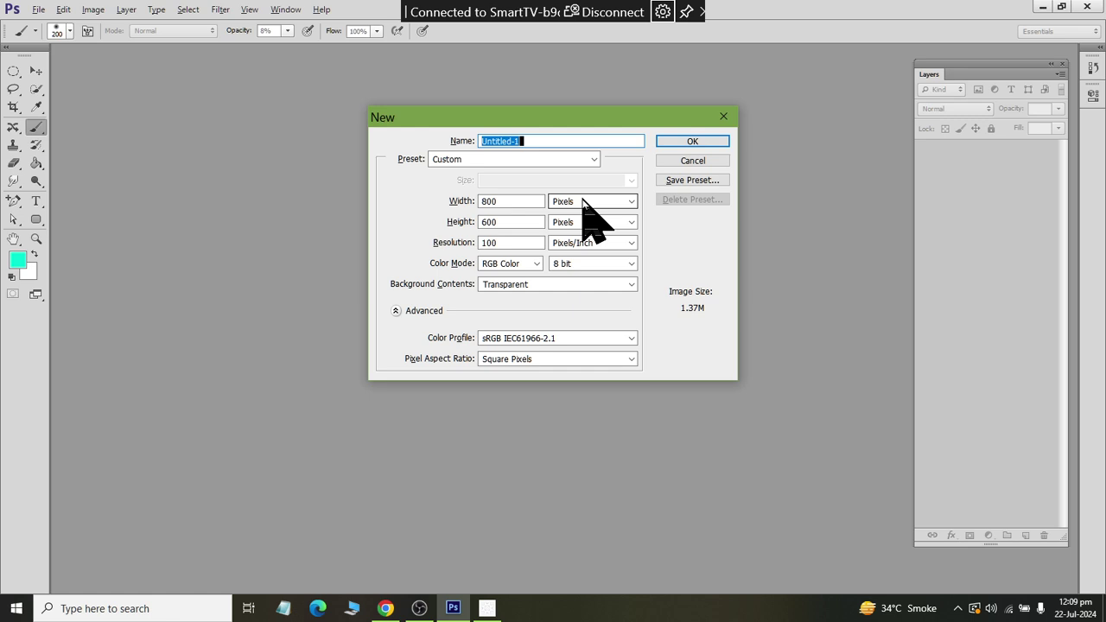
left_click(583, 201)
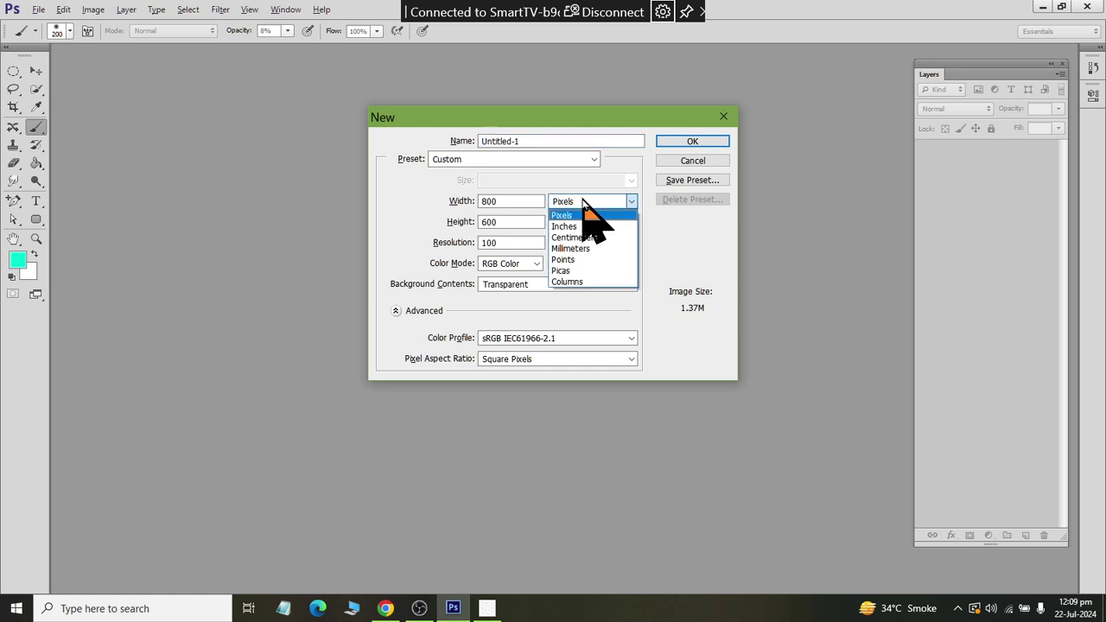
left_click(589, 212)
left_click(566, 163)
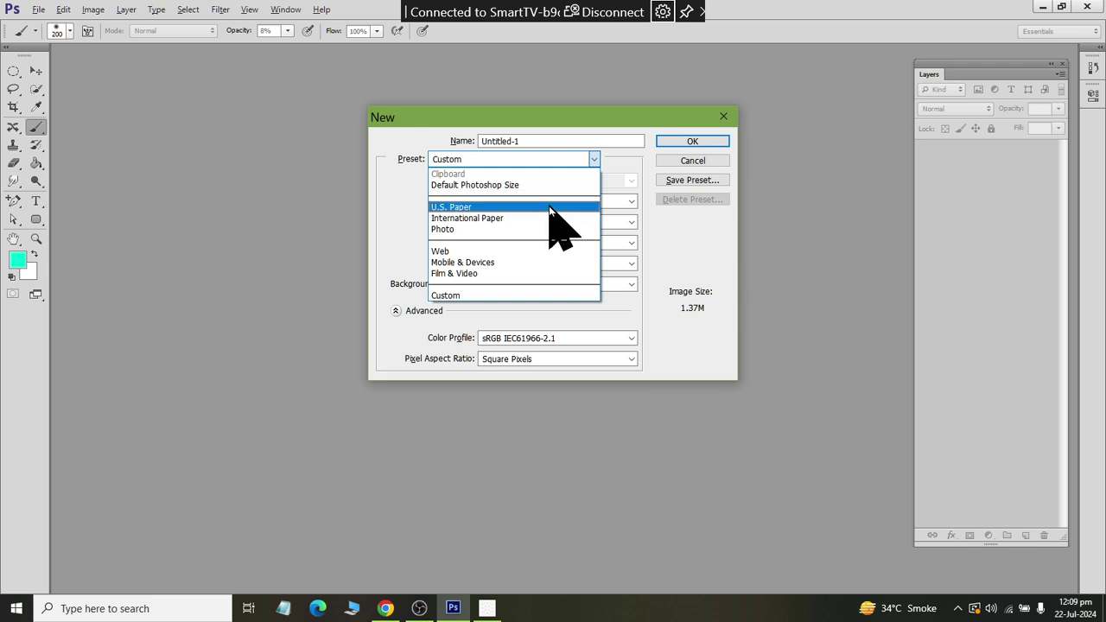
left_click(549, 210)
left_click(546, 182)
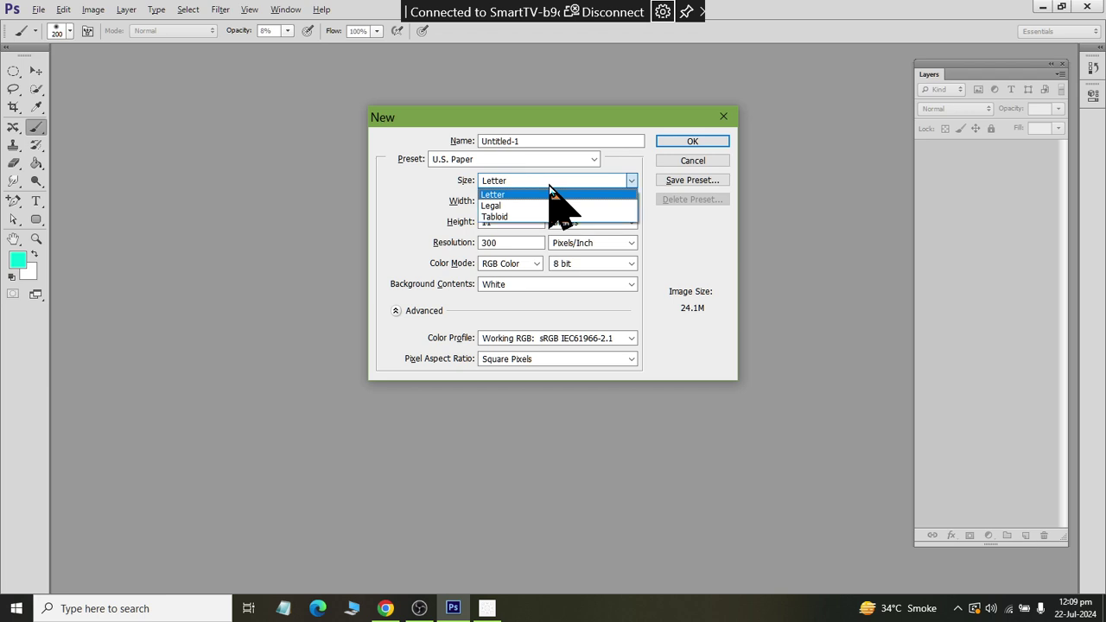
left_click(458, 216)
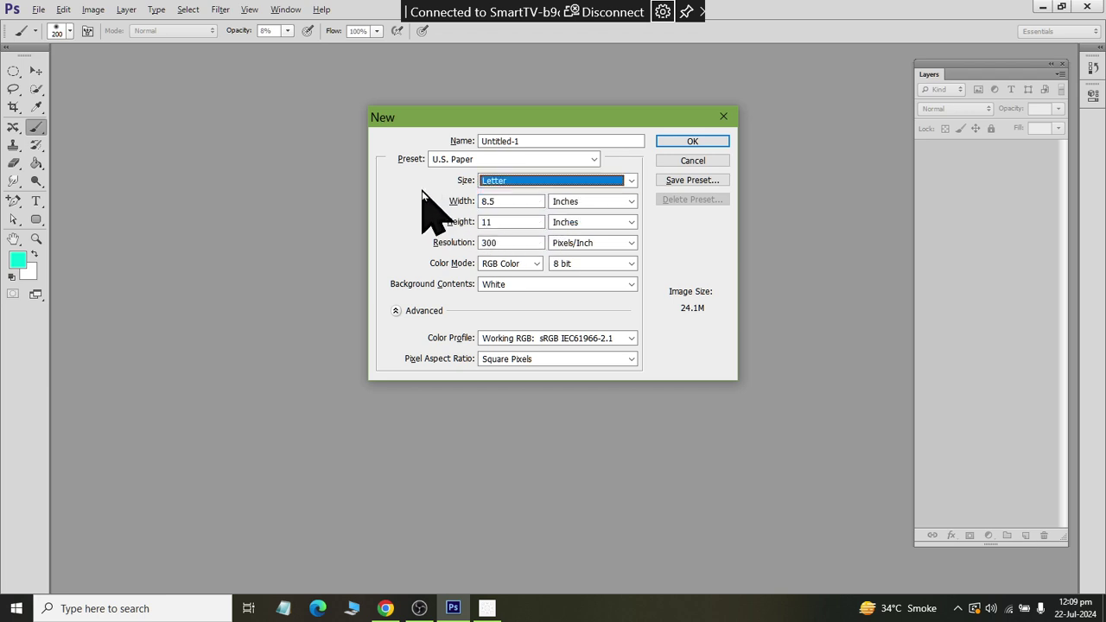
Step: Try the Photo preset at Landscape, 2 x 3 size
left_click(480, 146)
left_click(484, 159)
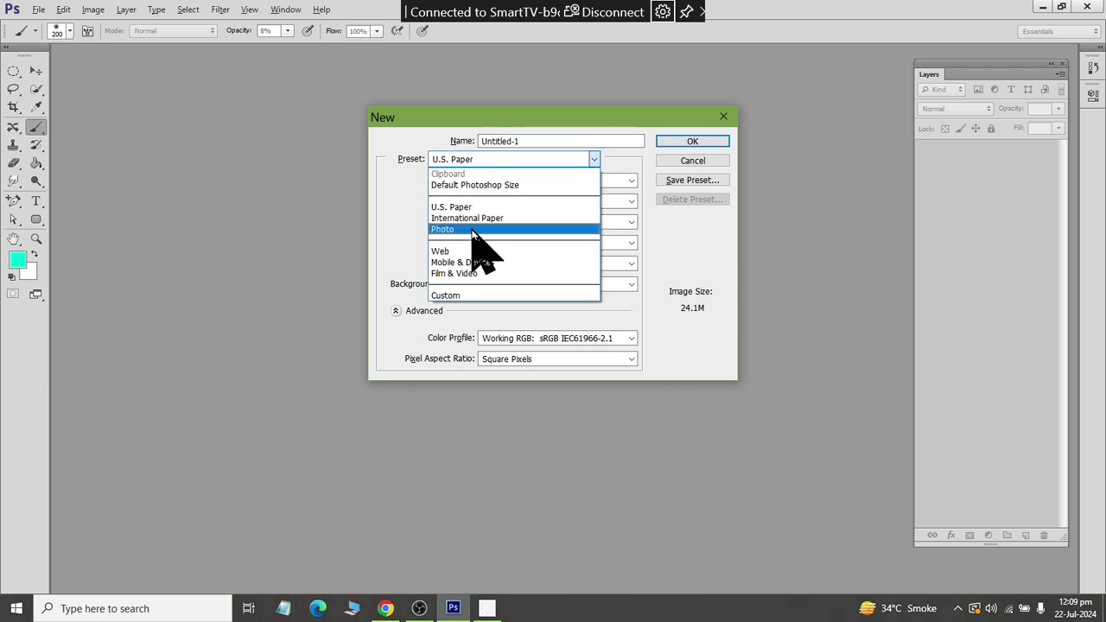
left_click(476, 232)
left_click(510, 181)
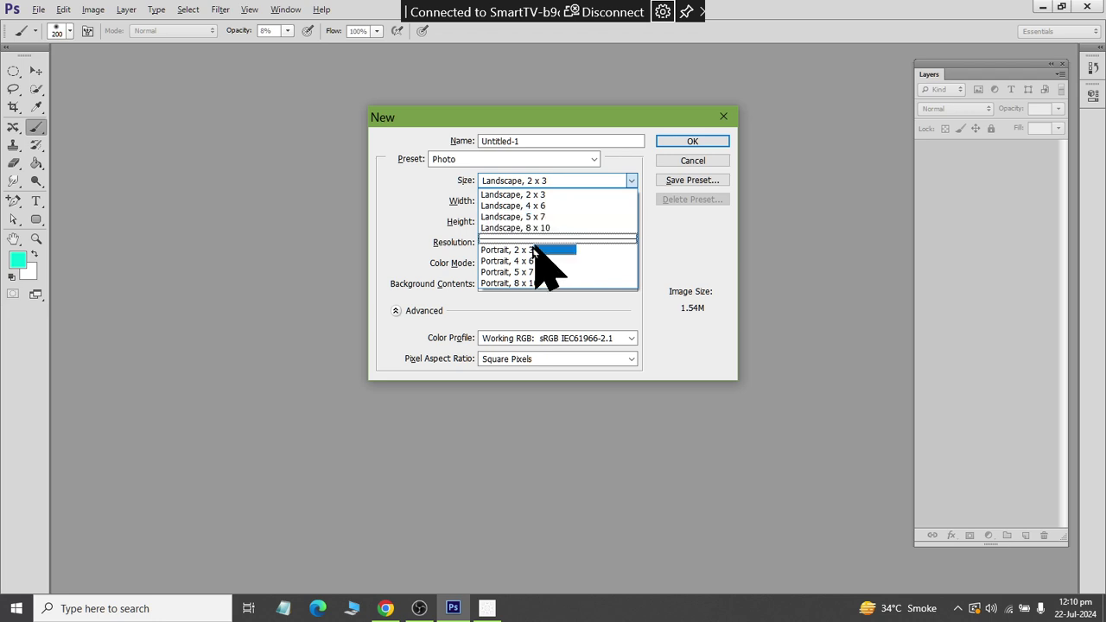
left_click(419, 199)
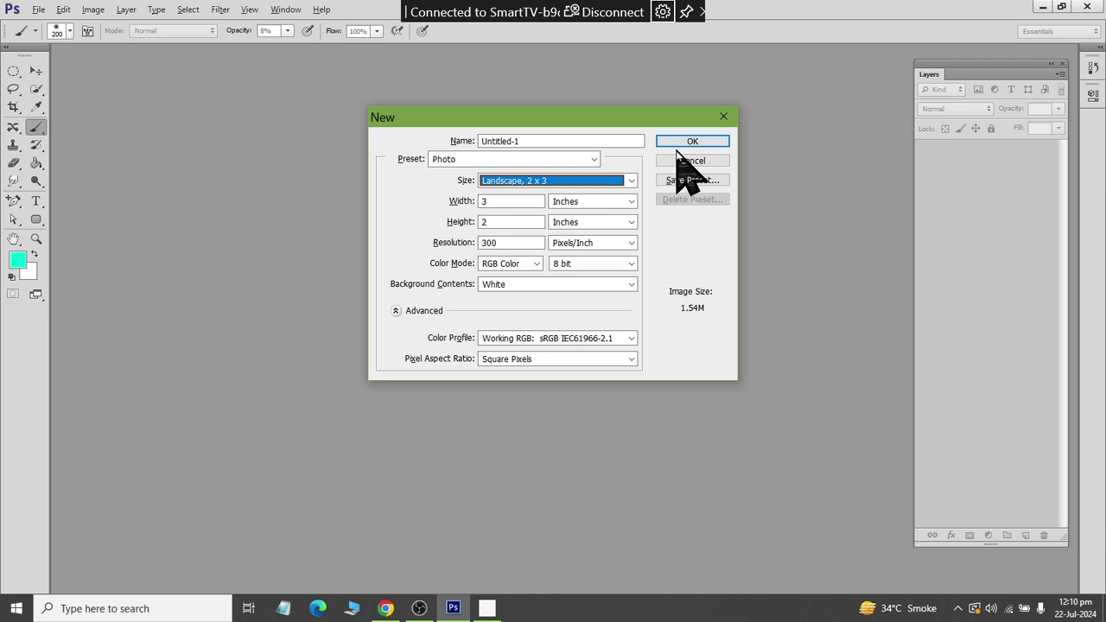
Step: Create the document using the Mobile & Devices preset at 800 x 1280
left_click(519, 159)
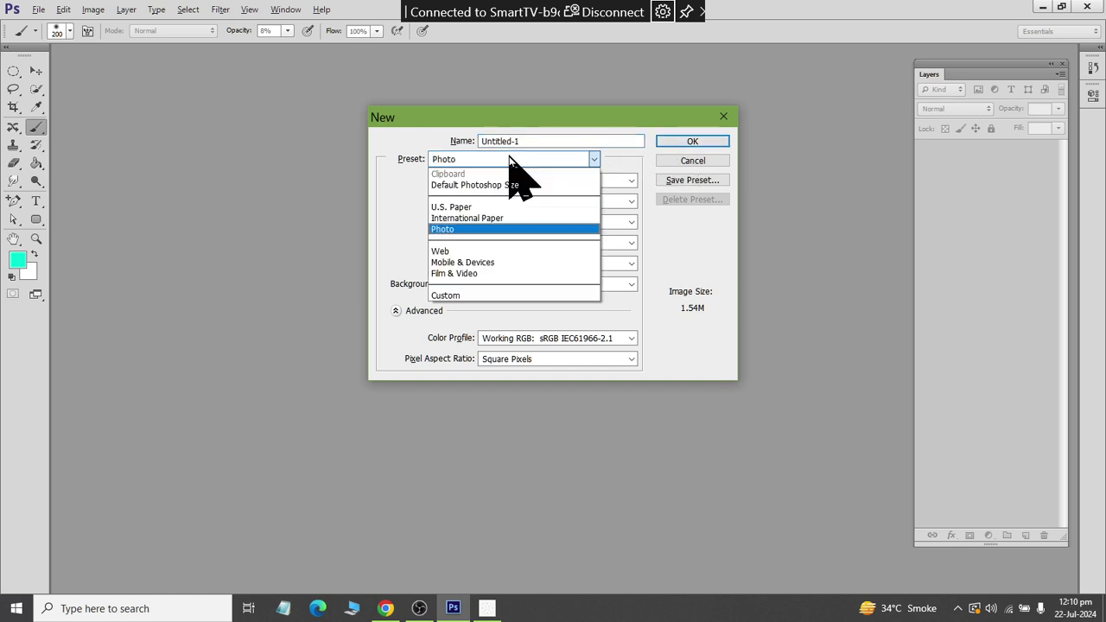
left_click(524, 262)
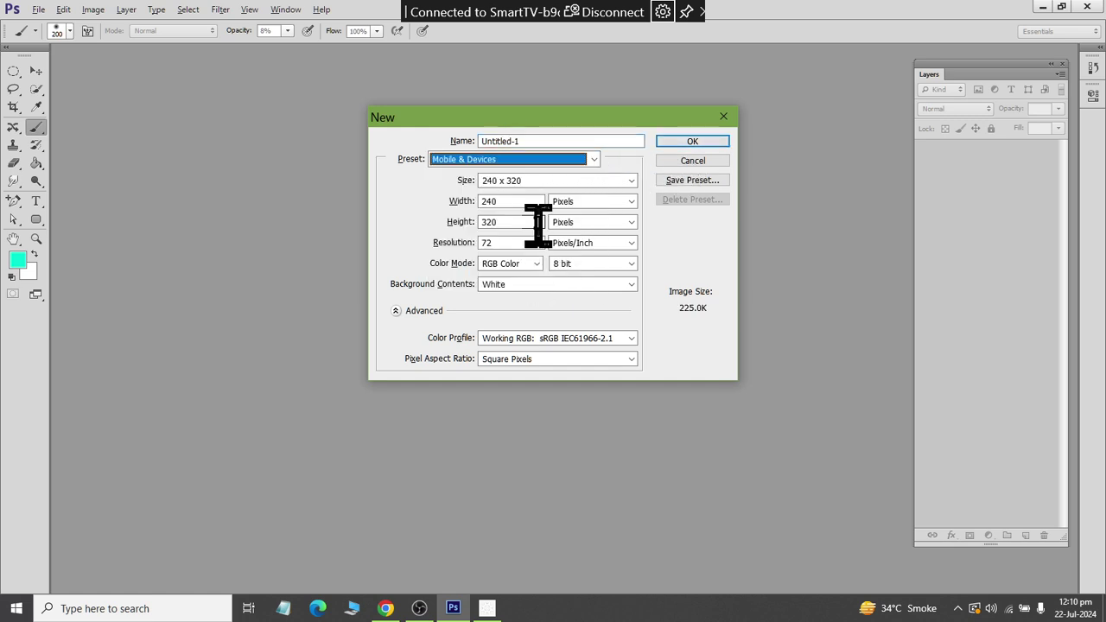
left_click(560, 184)
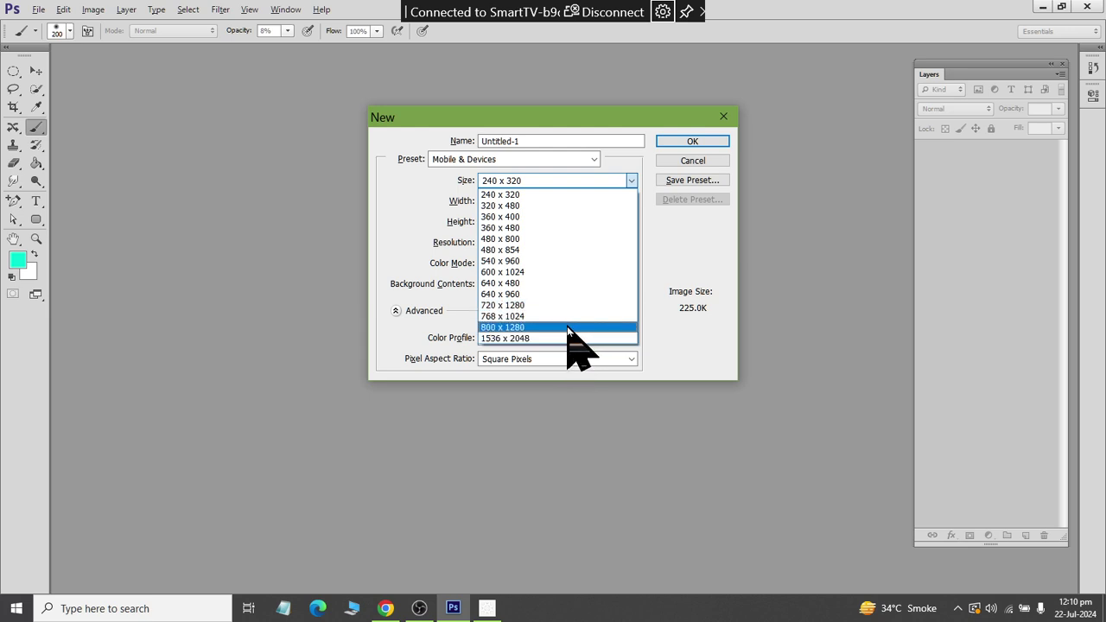
left_click(570, 328)
left_click(681, 145)
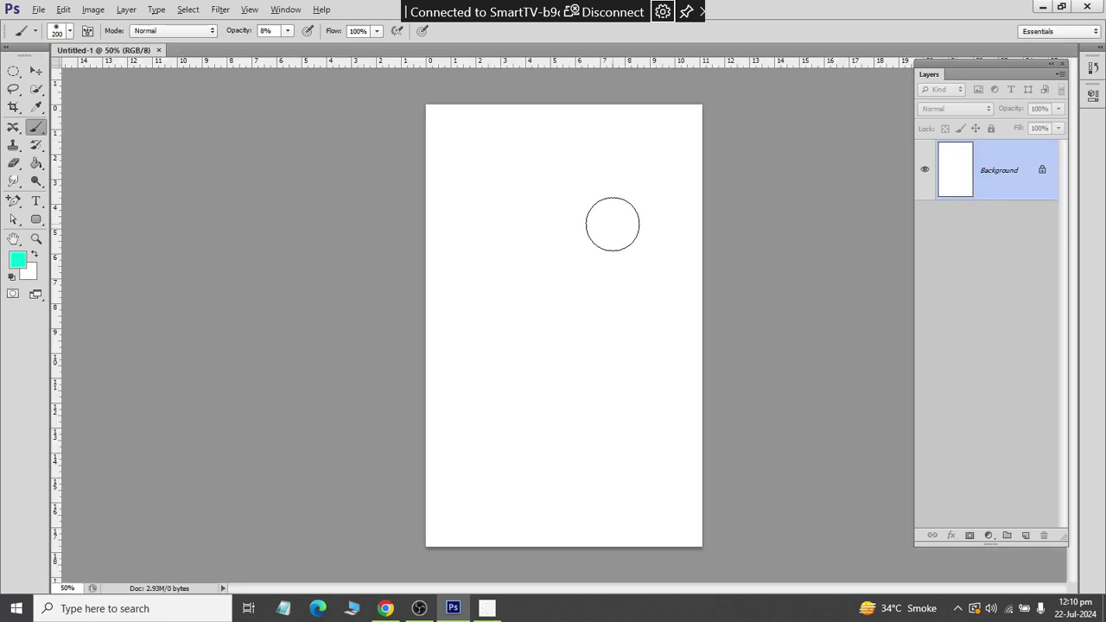
Step: Convert the locked Background into an editable Layer 0
left_click(37, 10)
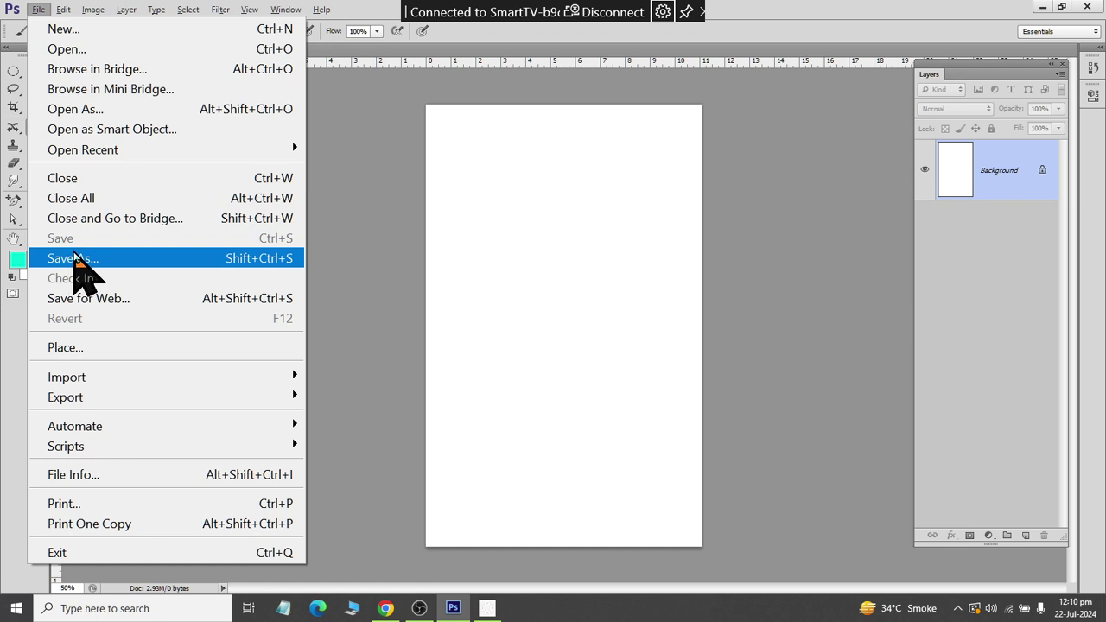
left_click(313, 255)
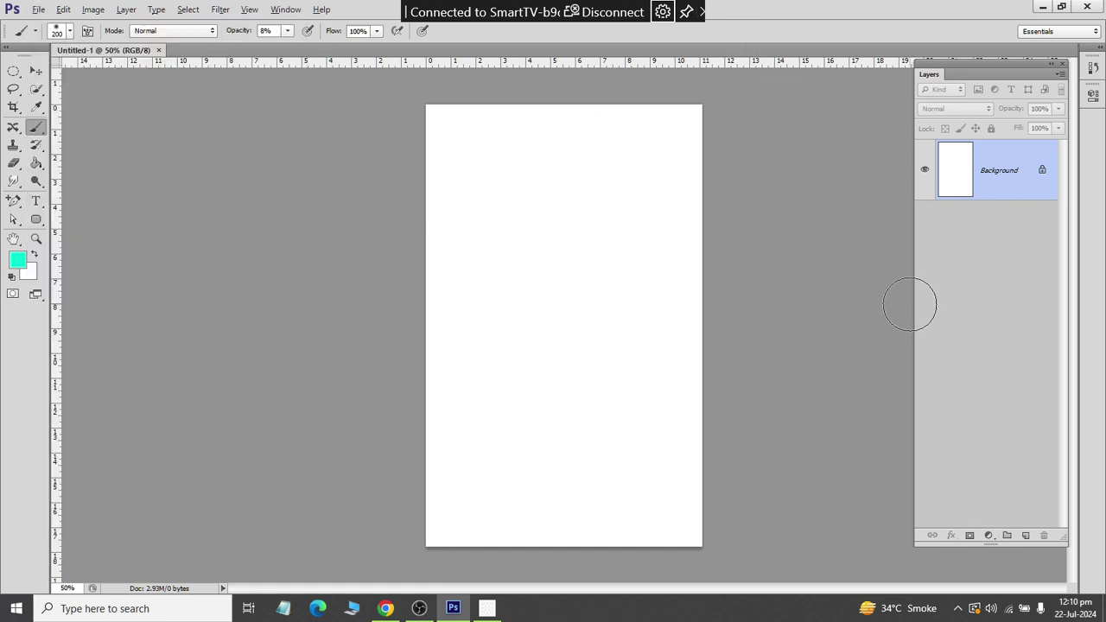
double_click(1041, 172)
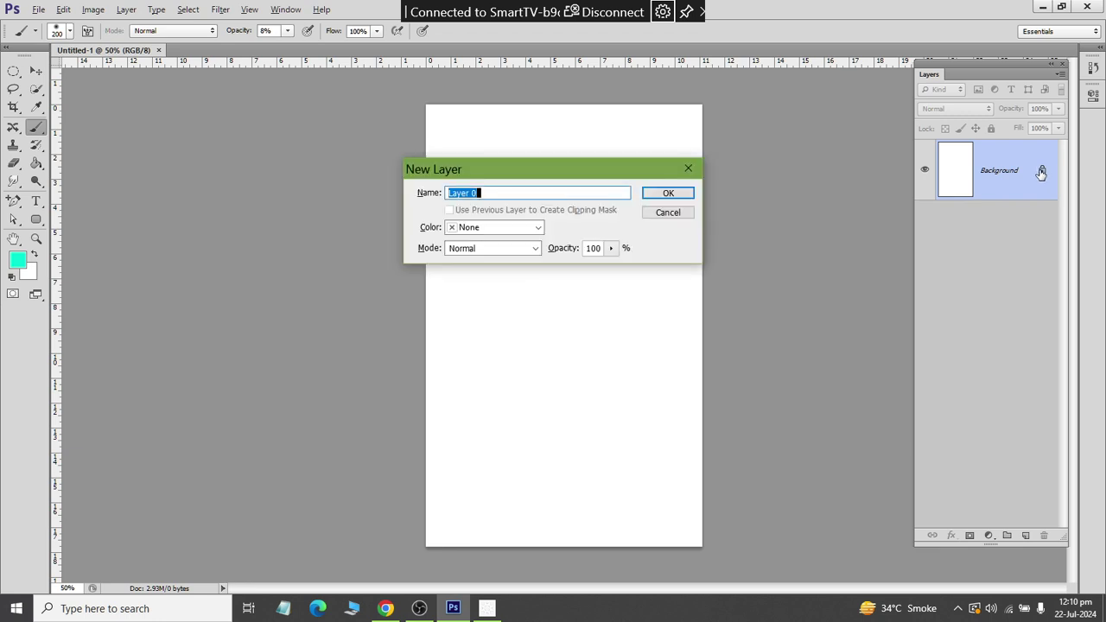
left_click(664, 192)
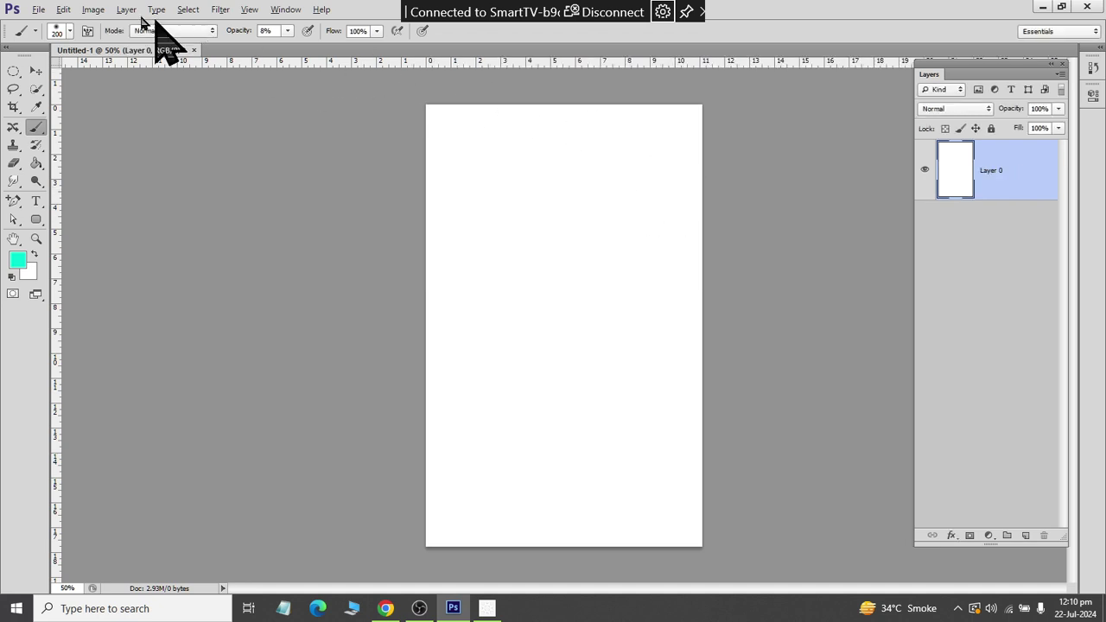
Step: Save As, browsing to Libraries > Documents > Ps Files > Blossoms
left_click(38, 10)
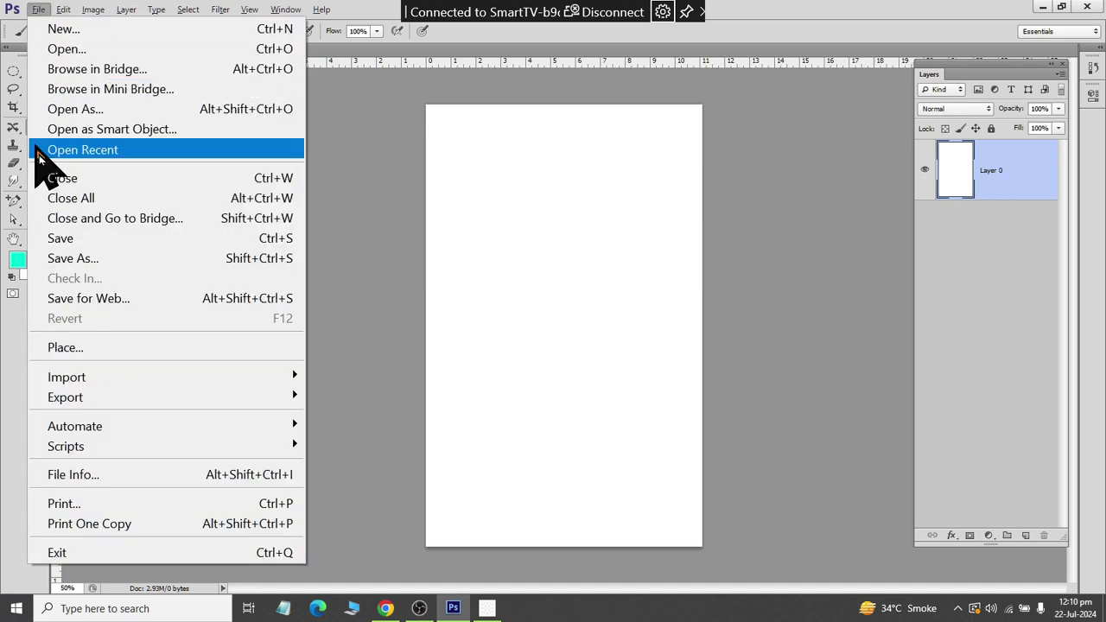
left_click(57, 239)
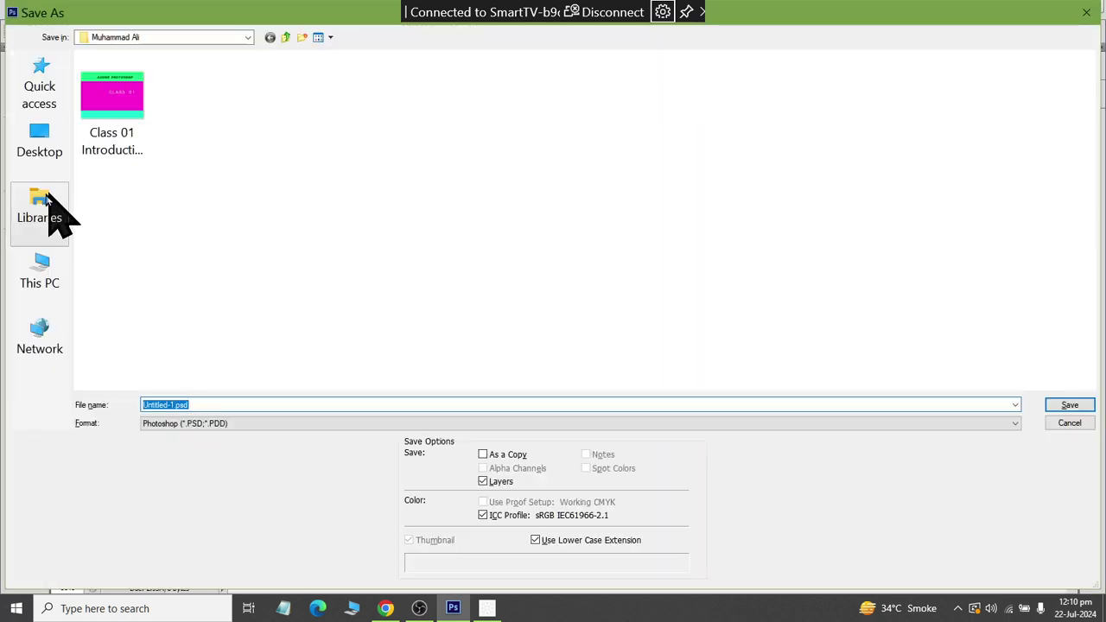
left_click(45, 201)
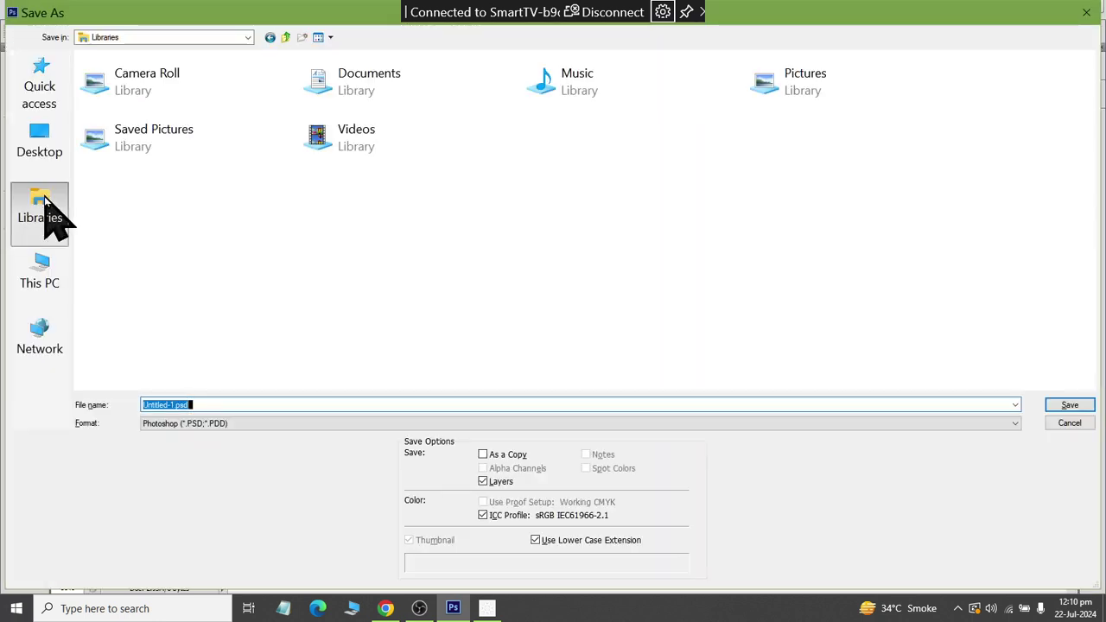
double_click(337, 97)
scroll(326, 93, "down", 10)
double_click(302, 86)
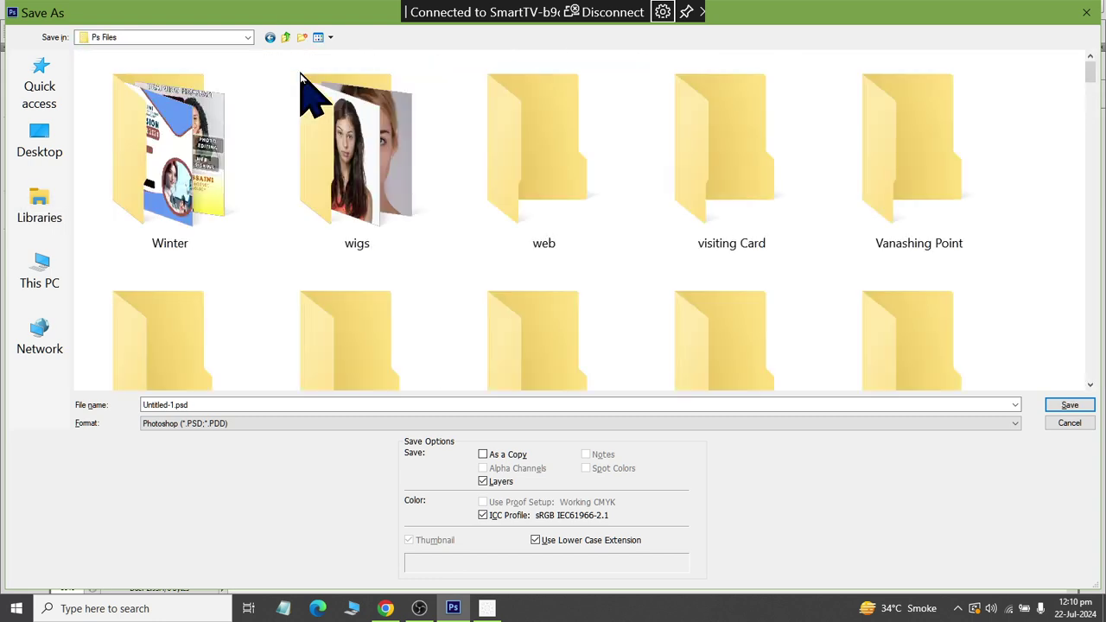
type("bl")
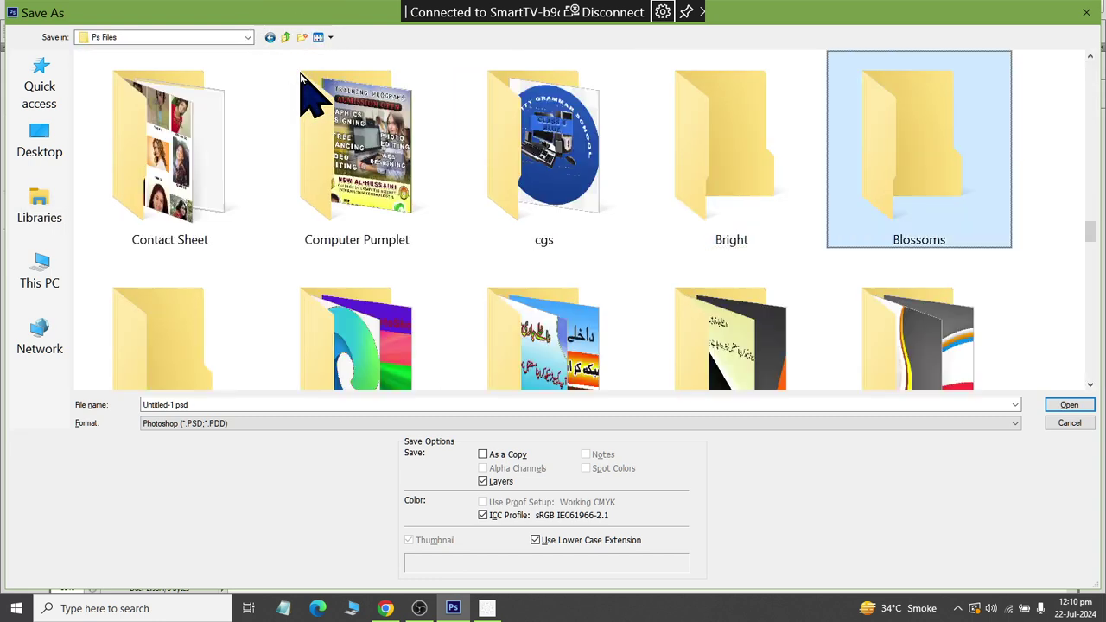
key("Return")
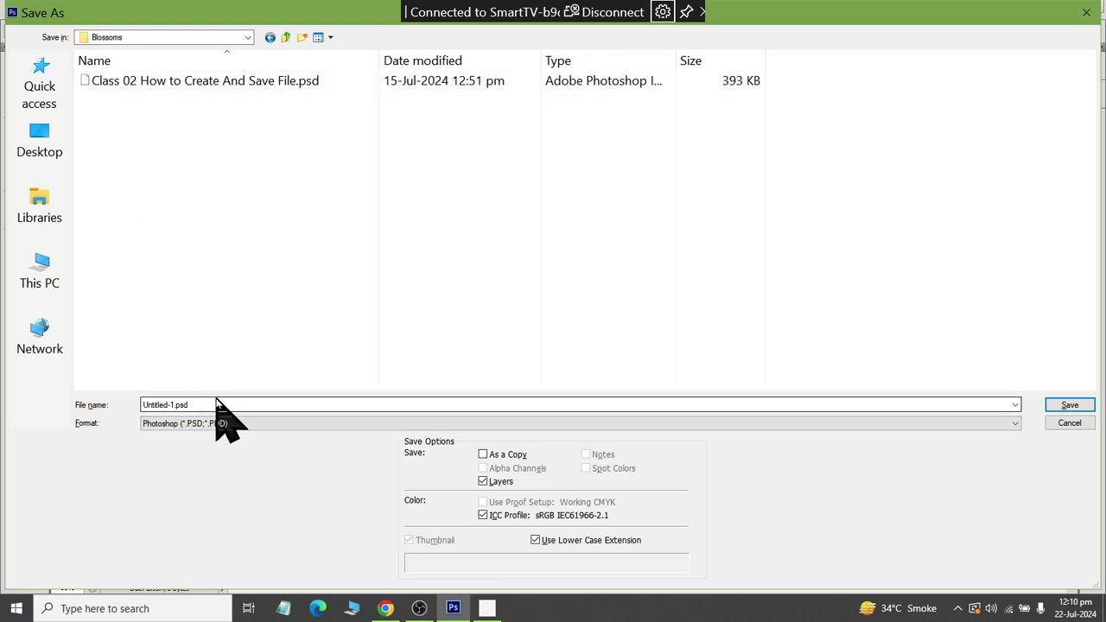
Step: Name the file Class 03 and save it as Class 03.psd
left_click(217, 407)
type("Clas")
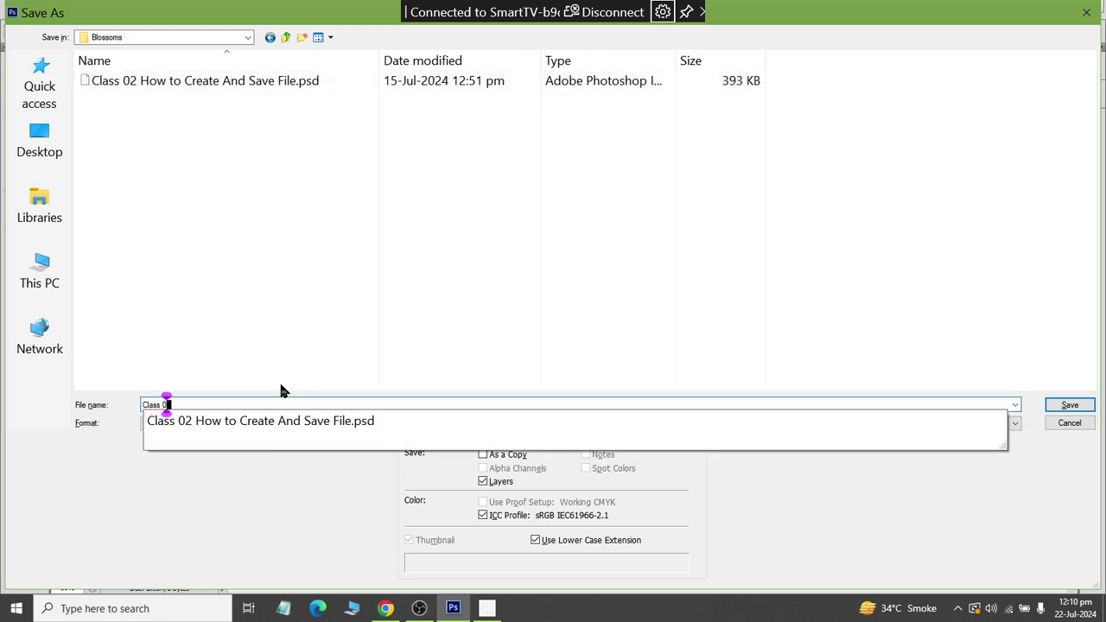
type("s 0")
key("BackSpace")
key("BackSpace")
key("BackSpace")
type("Clas")
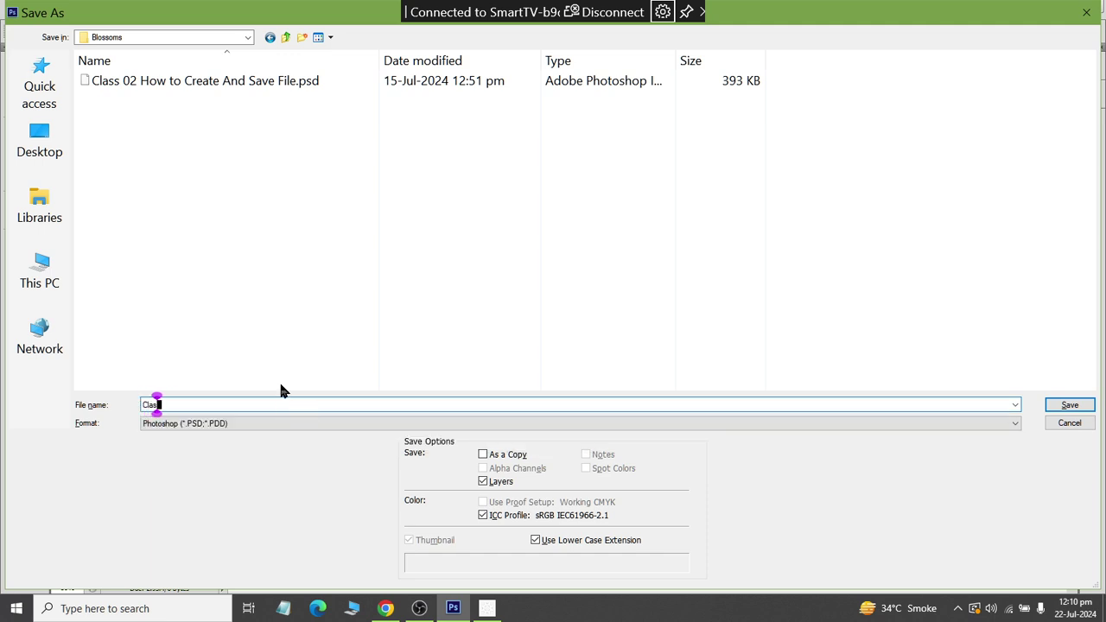
type("s 04")
key("BackSpace")
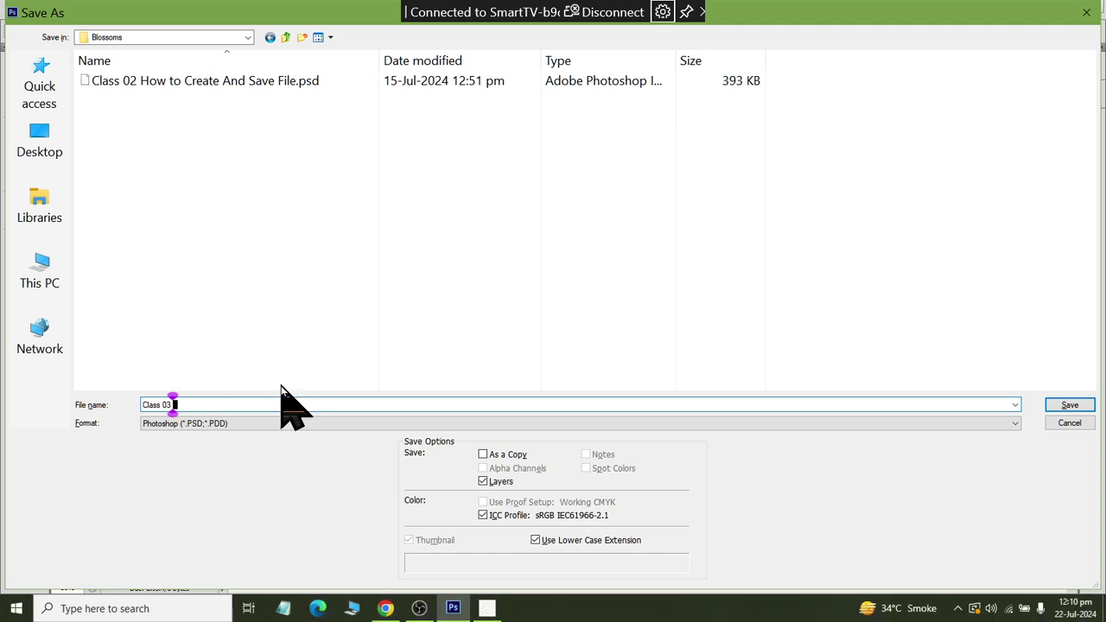
key("Return")
key("Return")
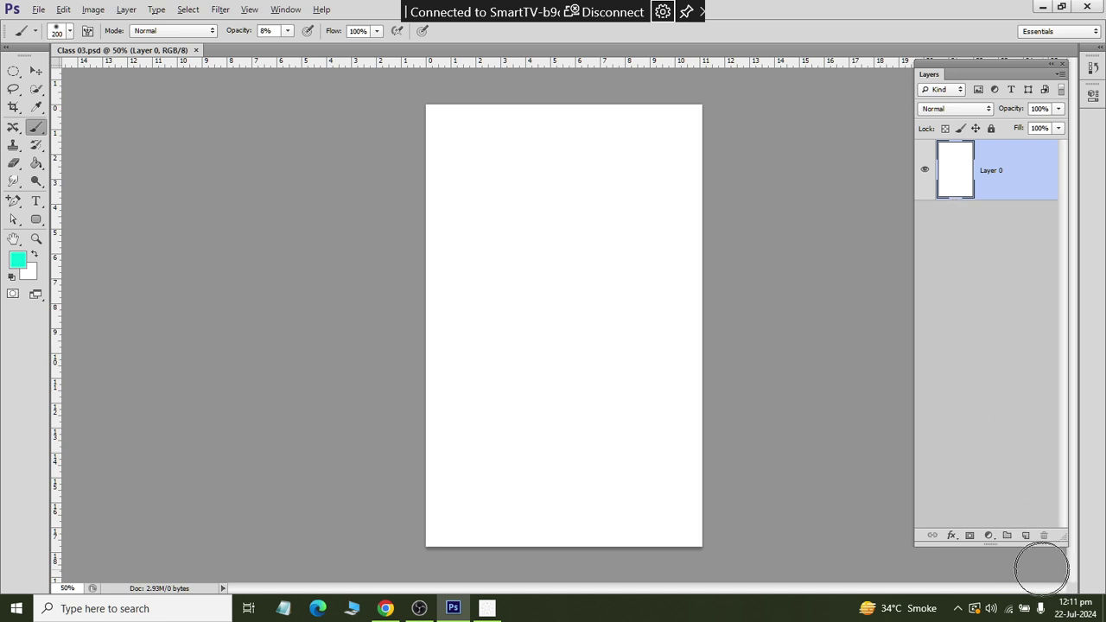
Step: Add new empty layers up to Layer 4 and select the top one
left_click(1025, 535)
left_click(1026, 537)
left_click(1026, 537)
left_click(1026, 538)
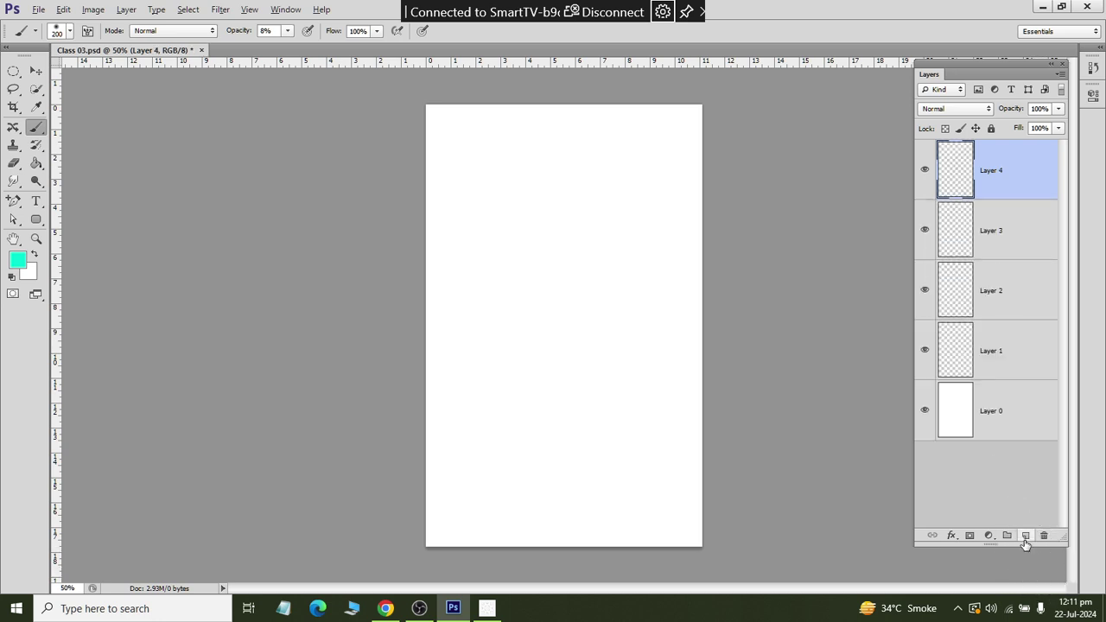
left_click(1006, 325)
left_click(1009, 298)
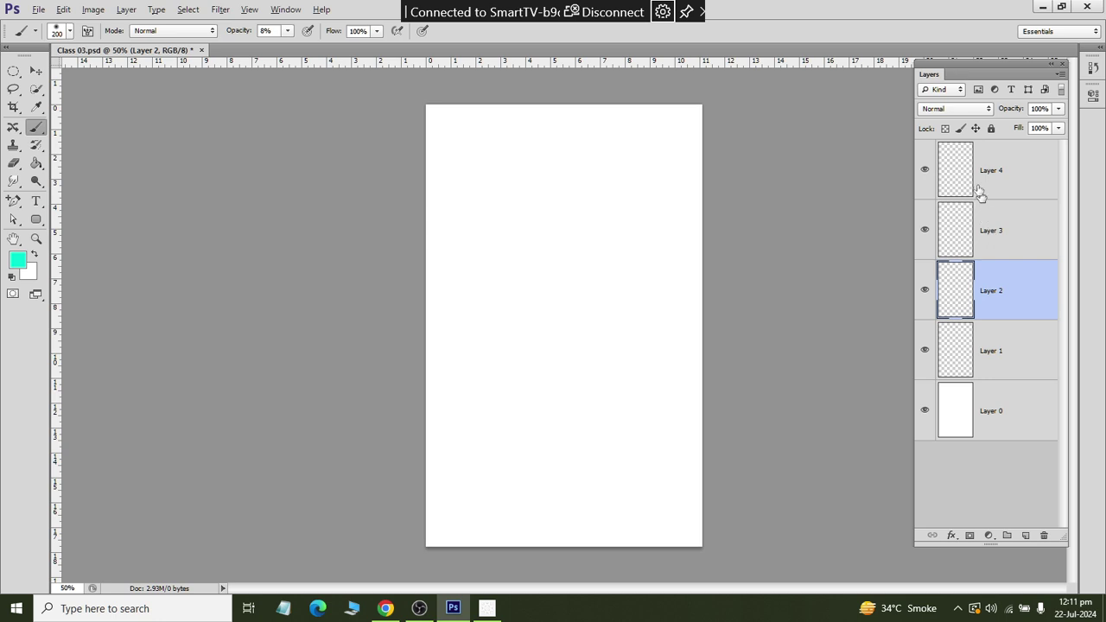
left_click(980, 186)
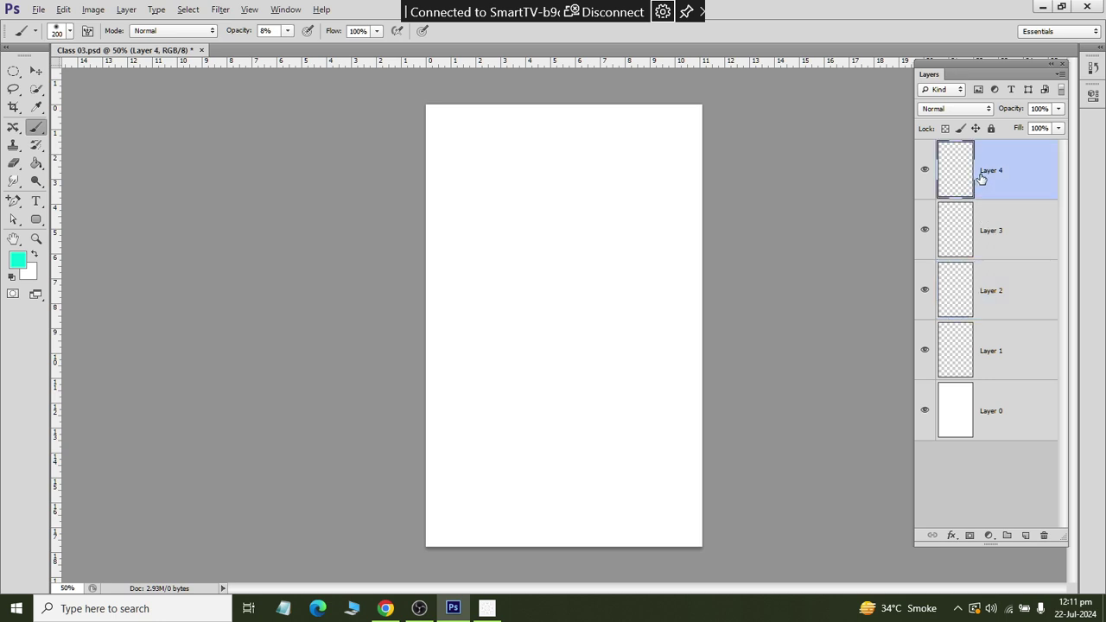
Step: Delete Layers 4, 3 and 2, then open Documents in File Explorer
left_click(1044, 536)
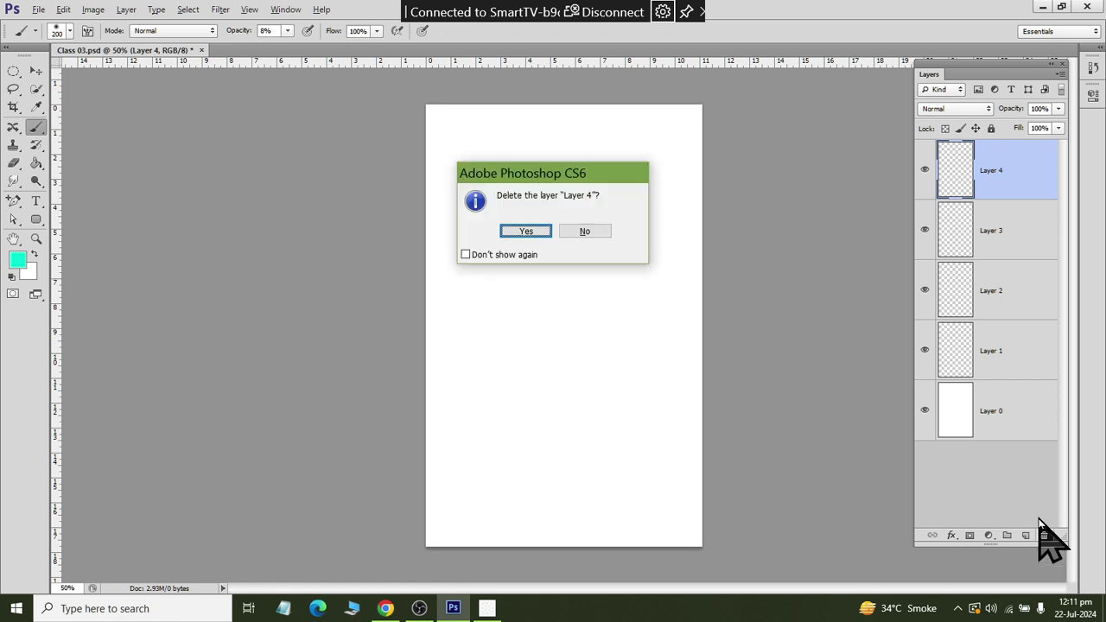
left_click(515, 241)
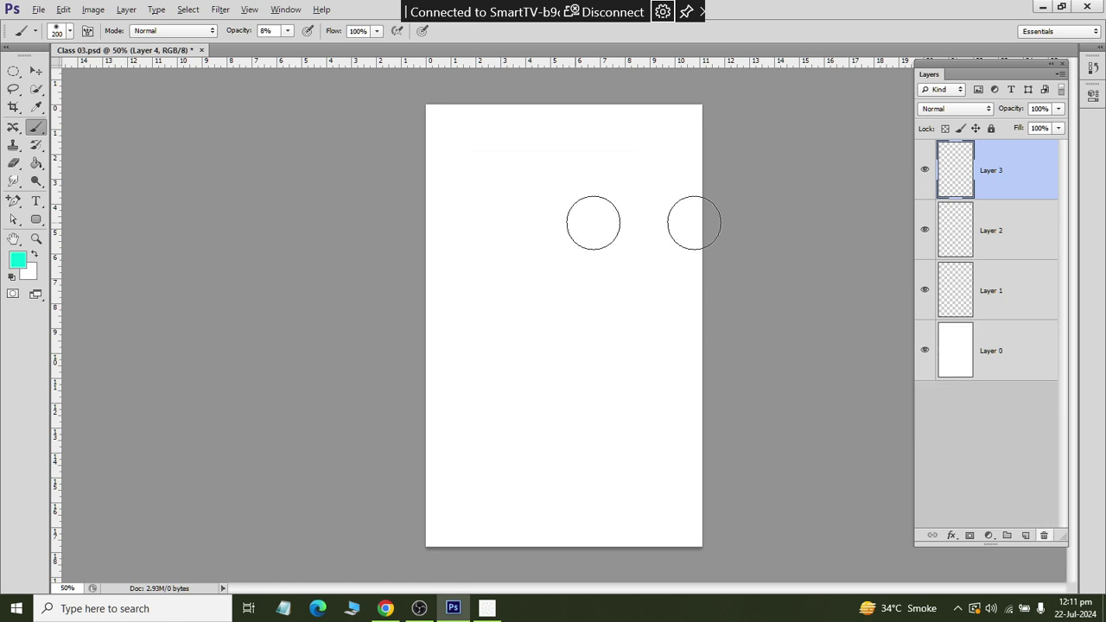
left_click(1043, 537)
left_click(518, 240)
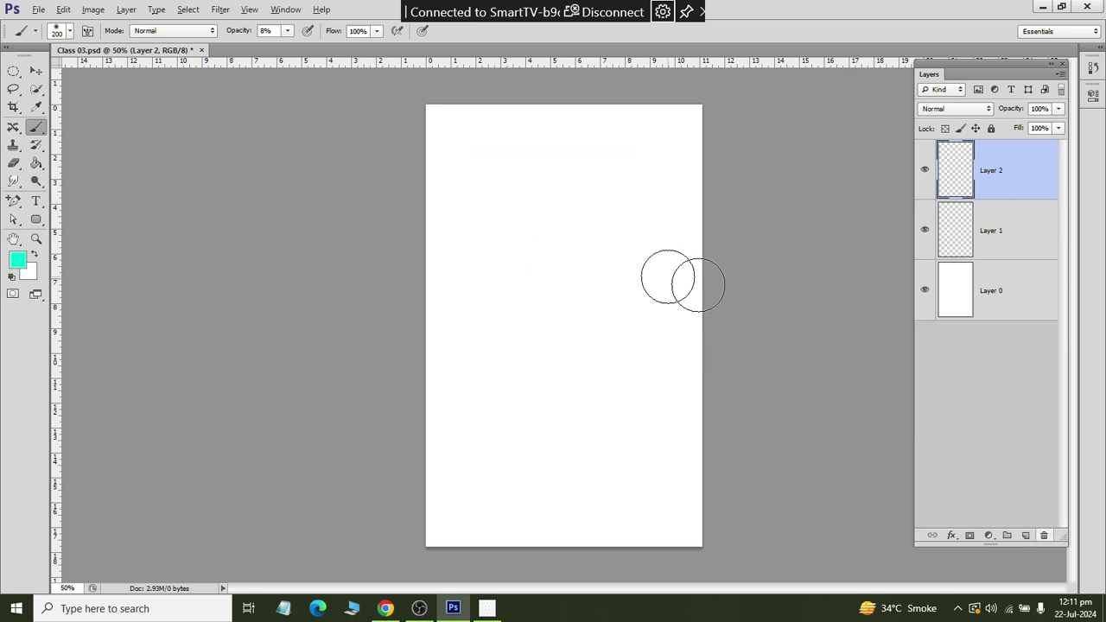
left_click(1045, 536)
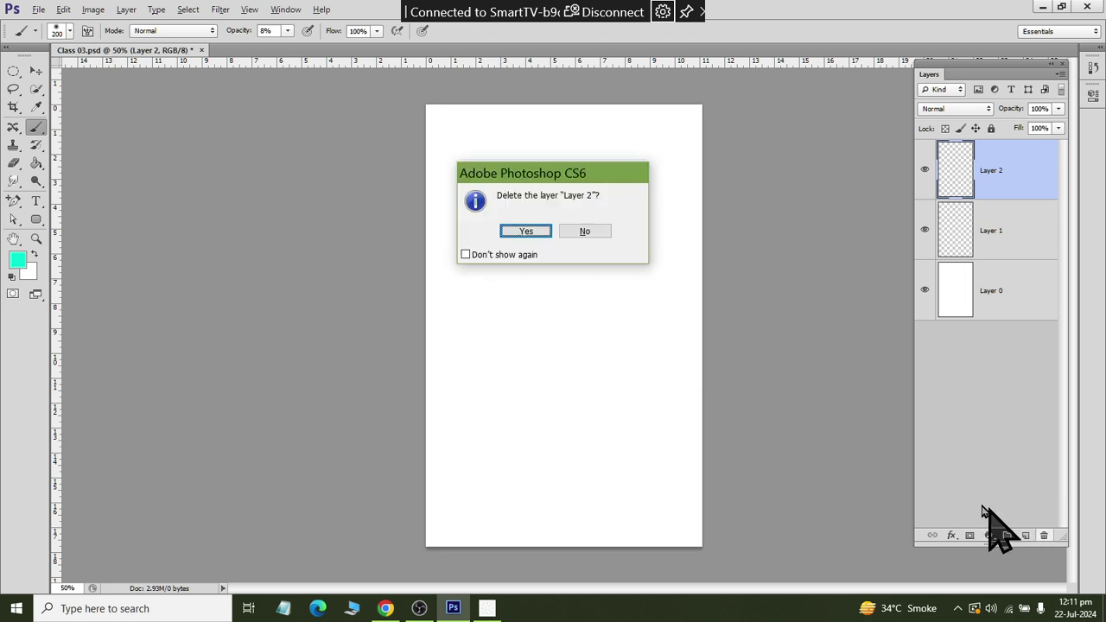
left_click(517, 233)
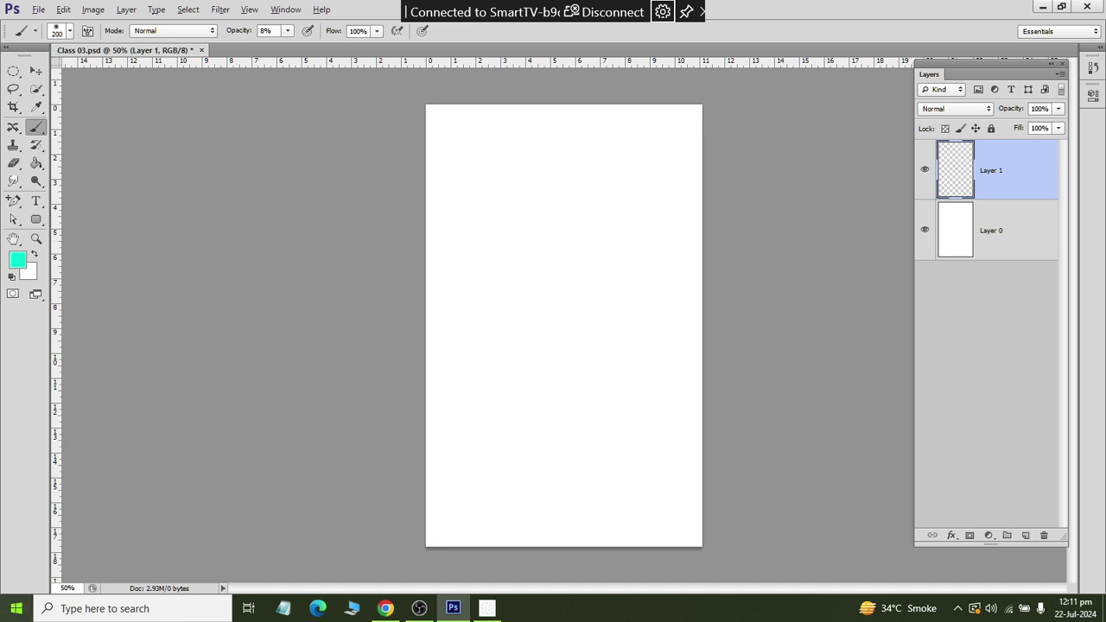
left_click(15, 608)
left_click(69, 280)
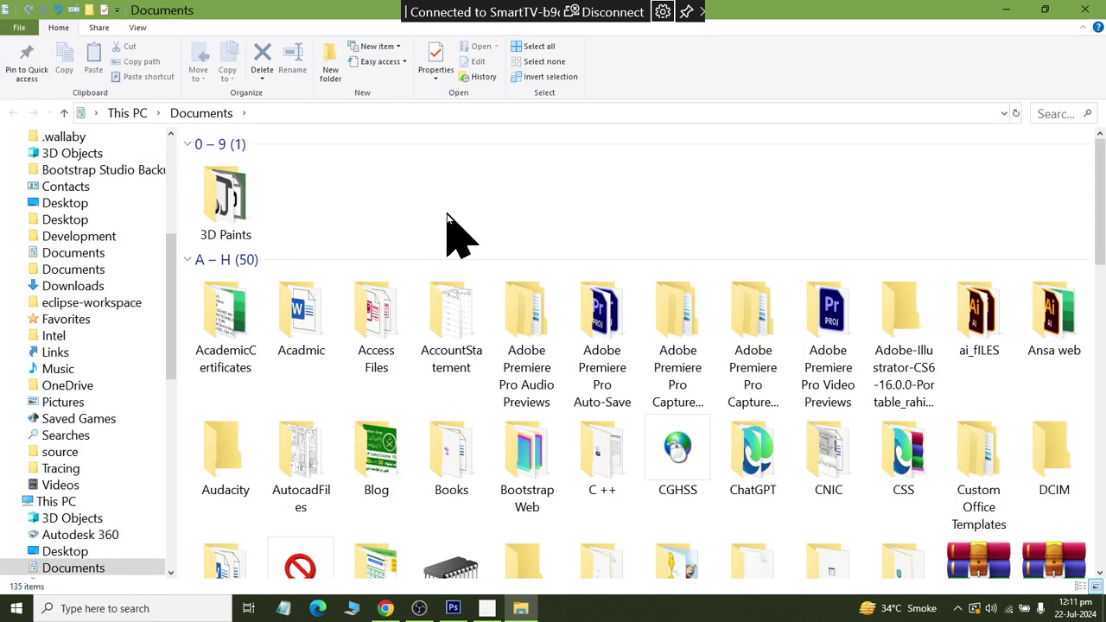
Step: Browse the files in the 'latest' folder under Documents, then return to Photoshop
scroll(458, 233, "down", 10)
double_click(1055, 169)
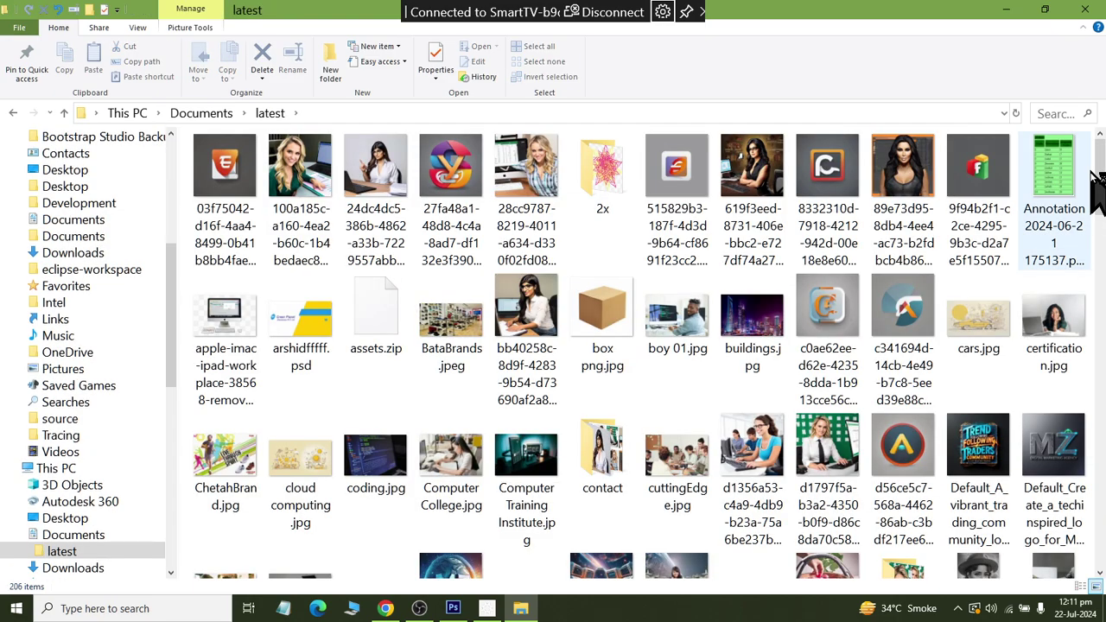
scroll(1095, 182, "down", 3)
scroll(1096, 182, "down", 3)
scroll(1096, 181, "down", 3)
scroll(1095, 182, "down", 3)
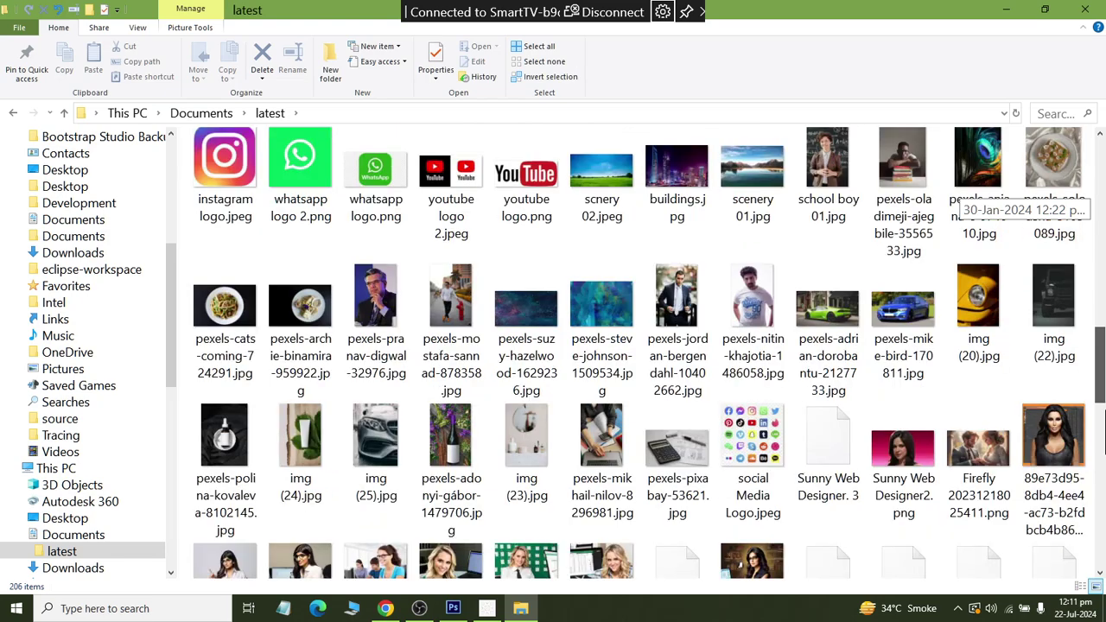
scroll(1080, 173, "up", 4)
scroll(1080, 173, "up", 4)
scroll(1080, 164, "up", 5)
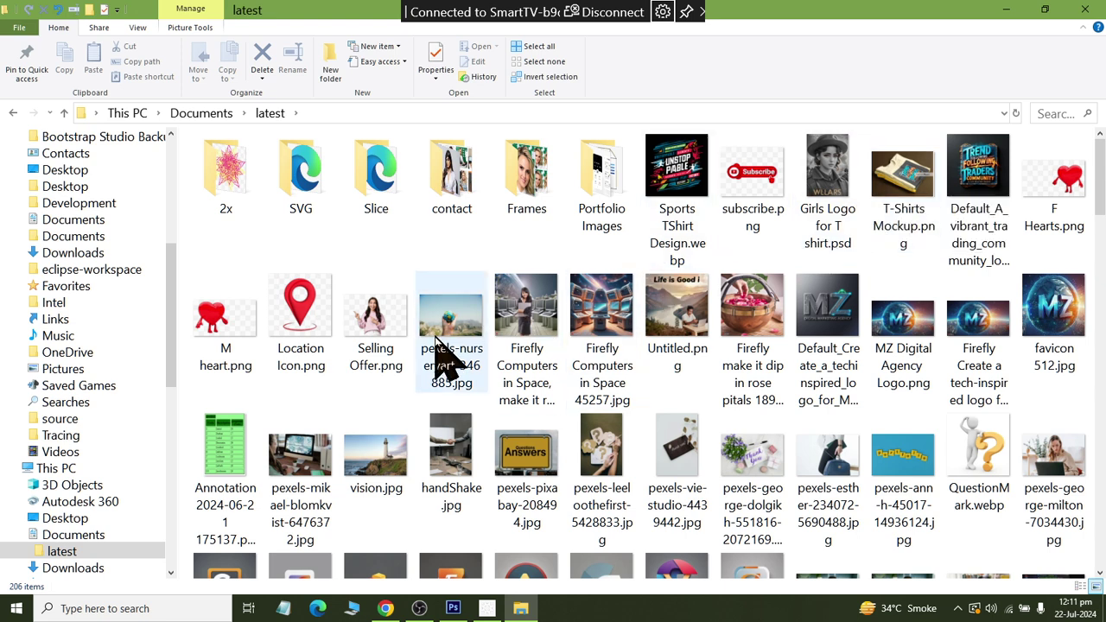
left_click(453, 608)
Step: Open Selling Offer.png from the Documents > latest folder
left_click(39, 10)
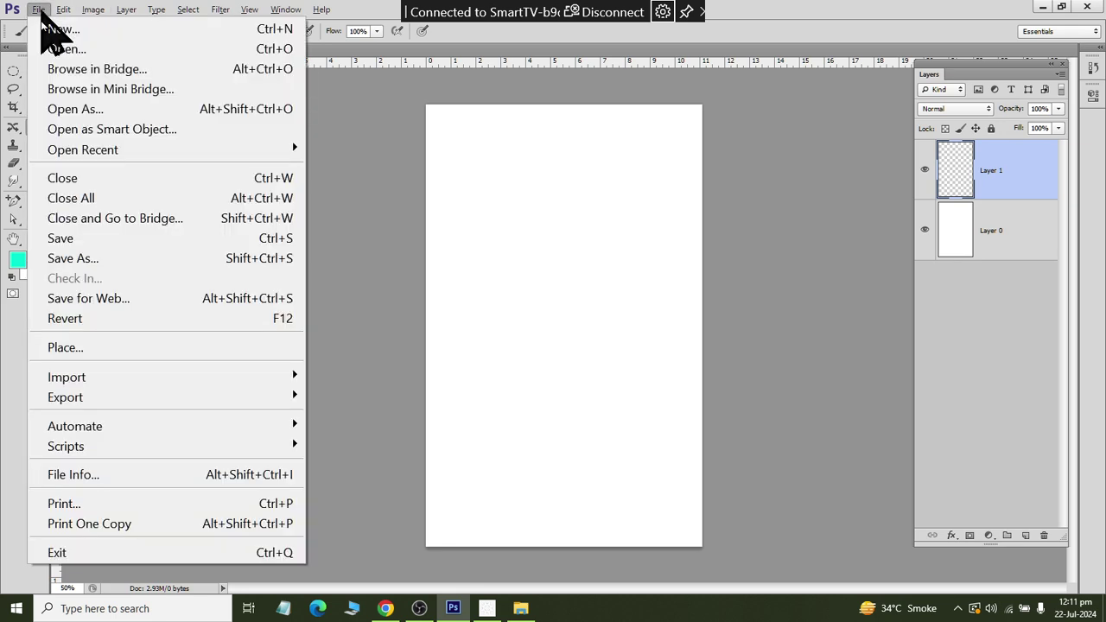
left_click(61, 49)
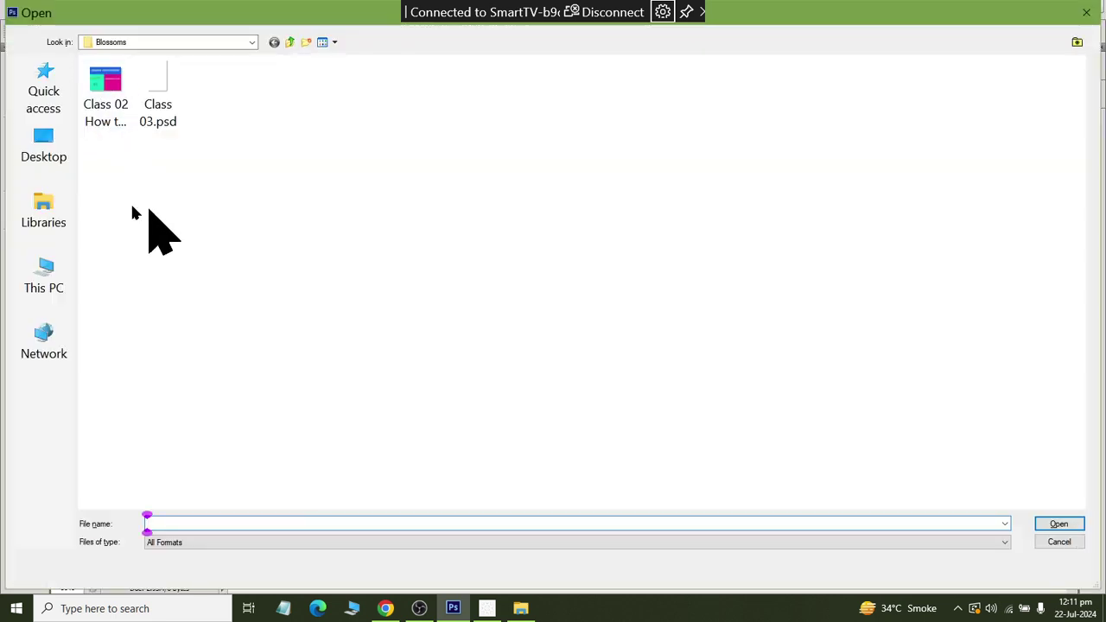
double_click(363, 97)
left_click(388, 145)
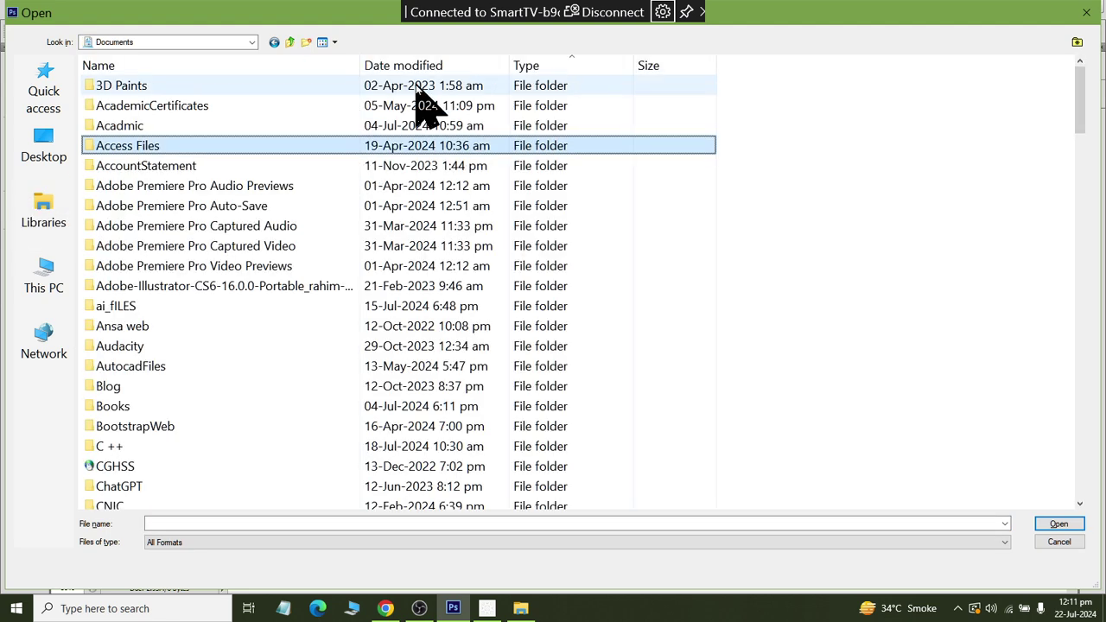
key("Down")
key("BackSpace")
double_click(414, 86)
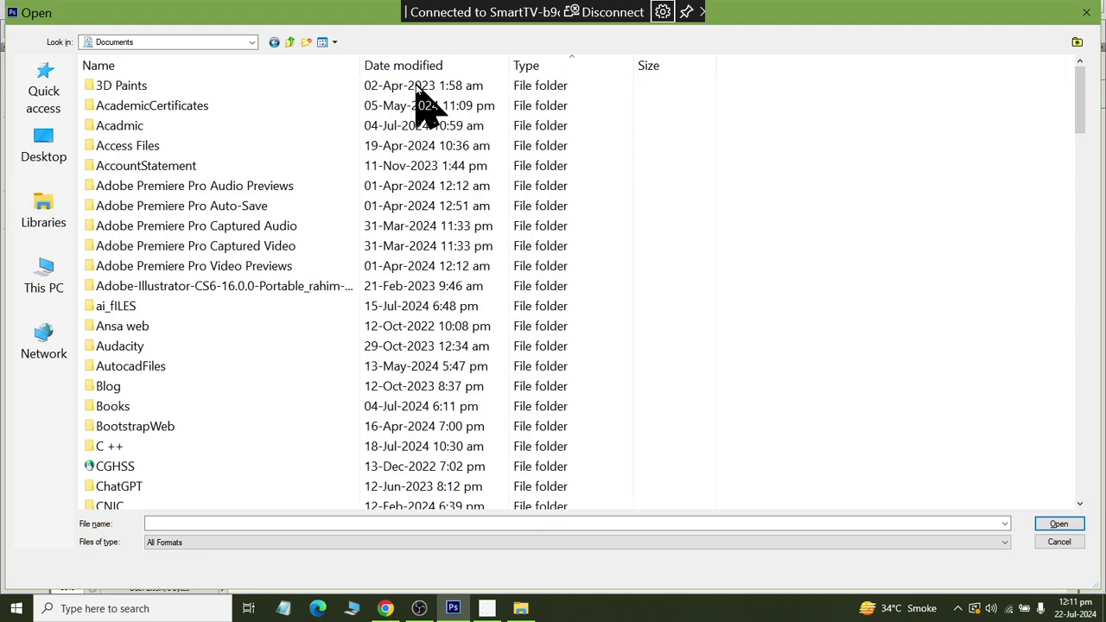
scroll(420, 107, "down", 15)
double_click(420, 104)
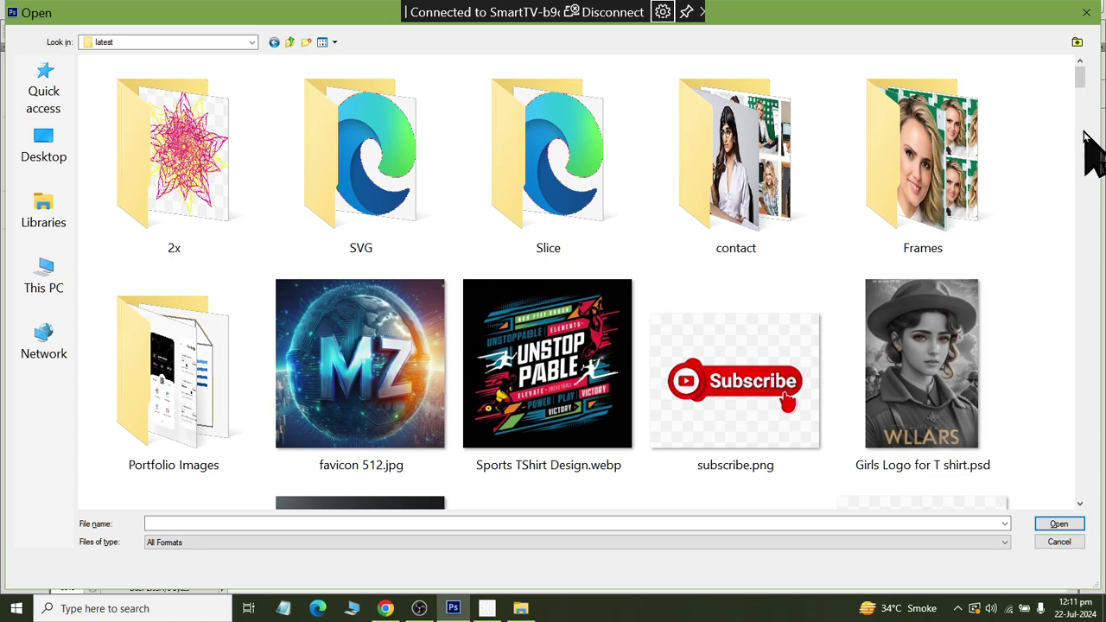
left_click_drag(1079, 77, 1078, 108)
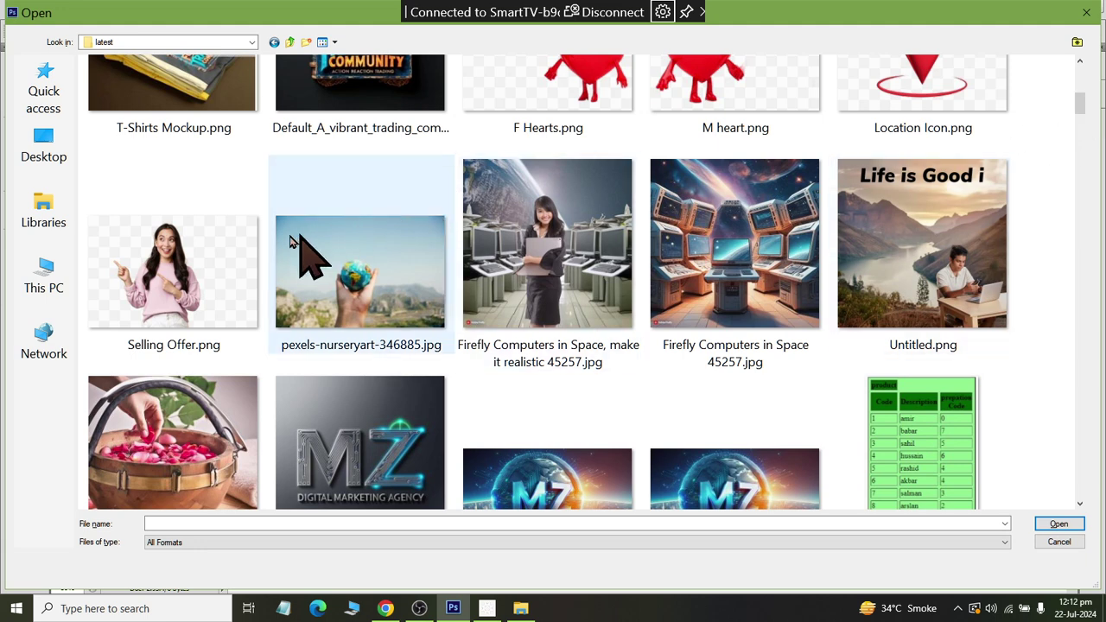
double_click(226, 285)
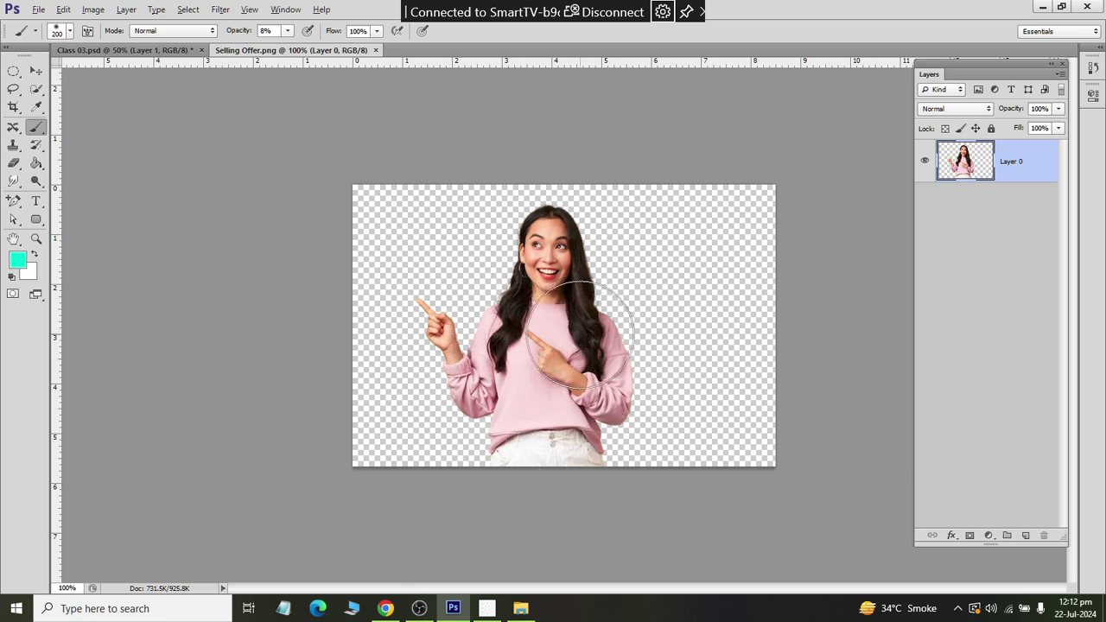
scroll(580, 333, "up", 3)
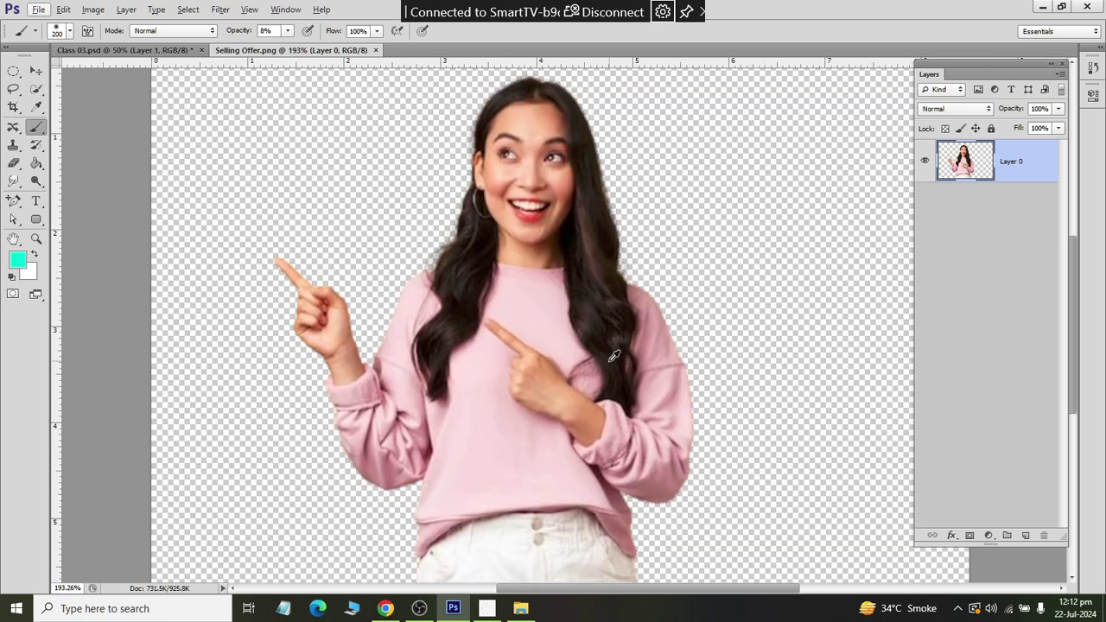
scroll(610, 362, "down", 1)
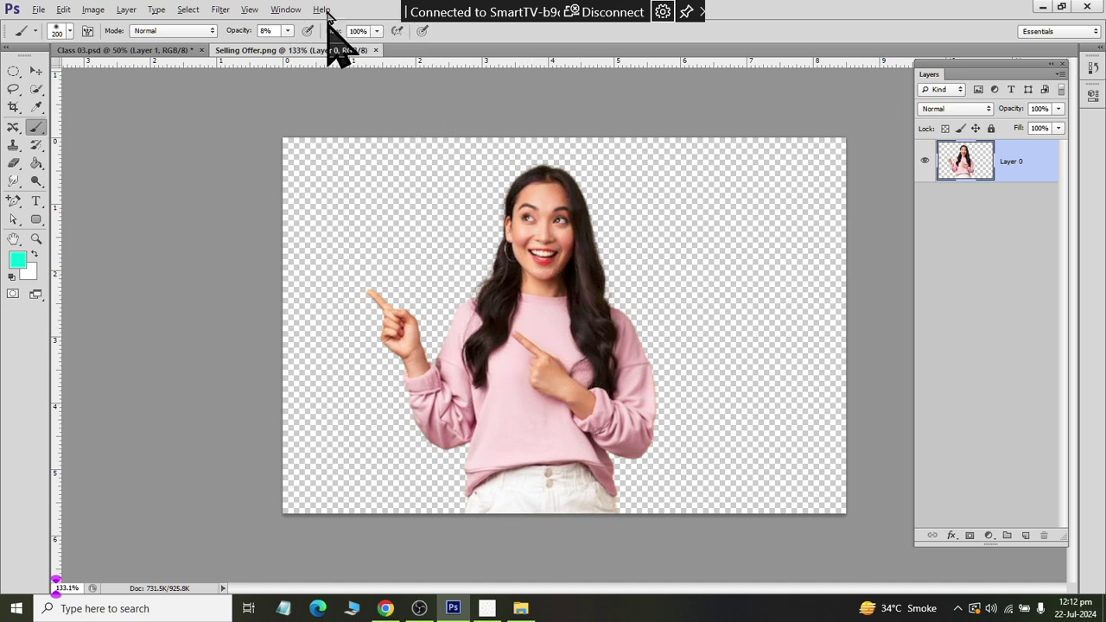
left_click(290, 10)
left_click(313, 9)
left_click(320, 10)
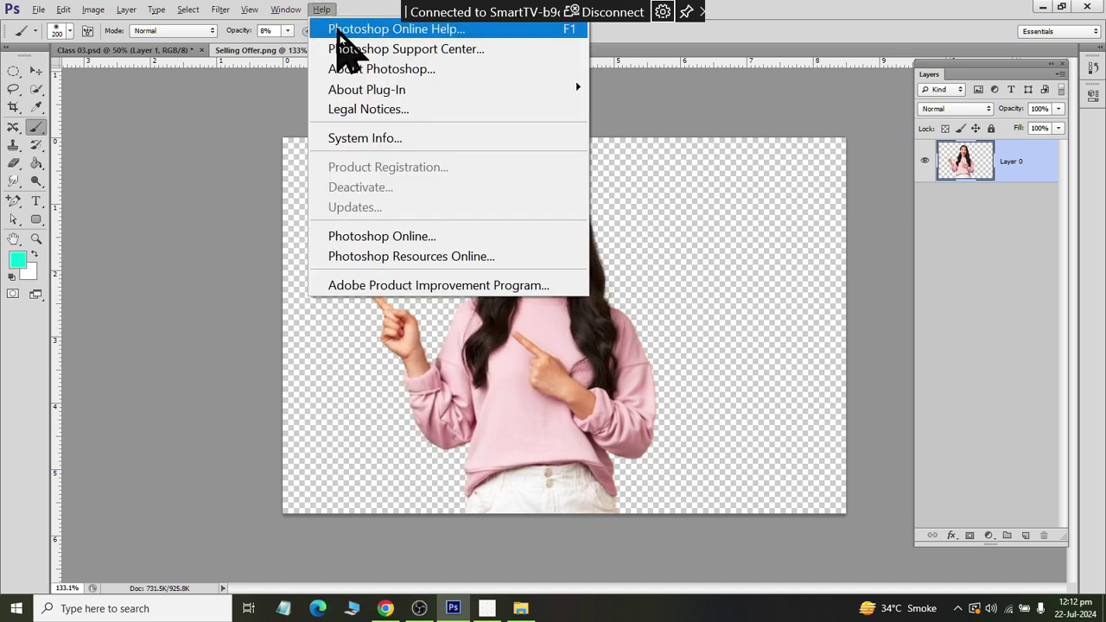
left_click(466, 69)
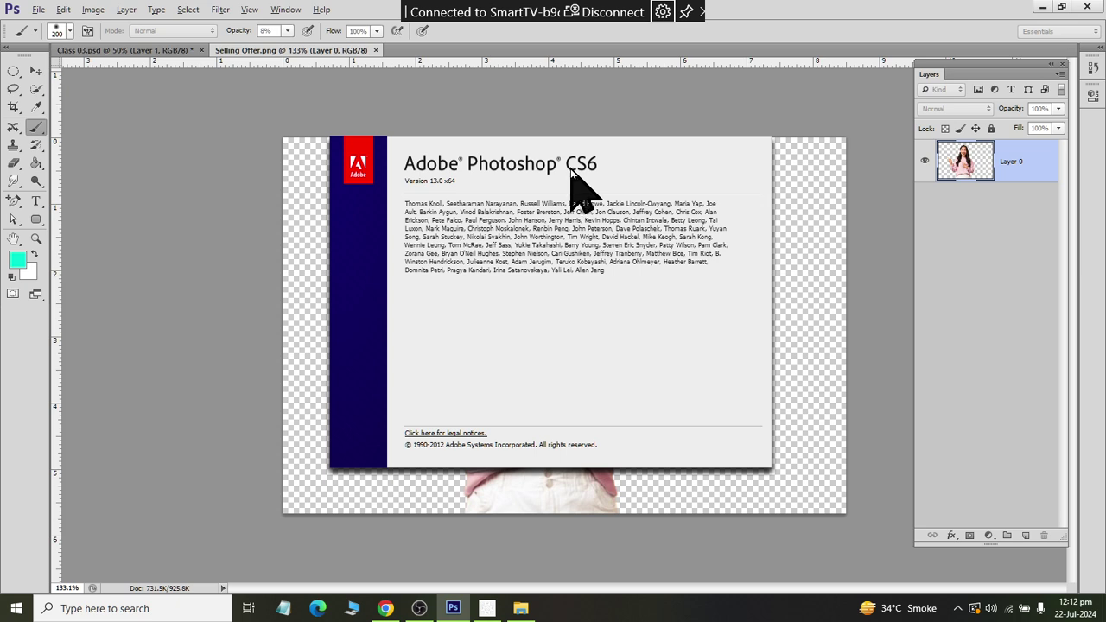
left_click(591, 313)
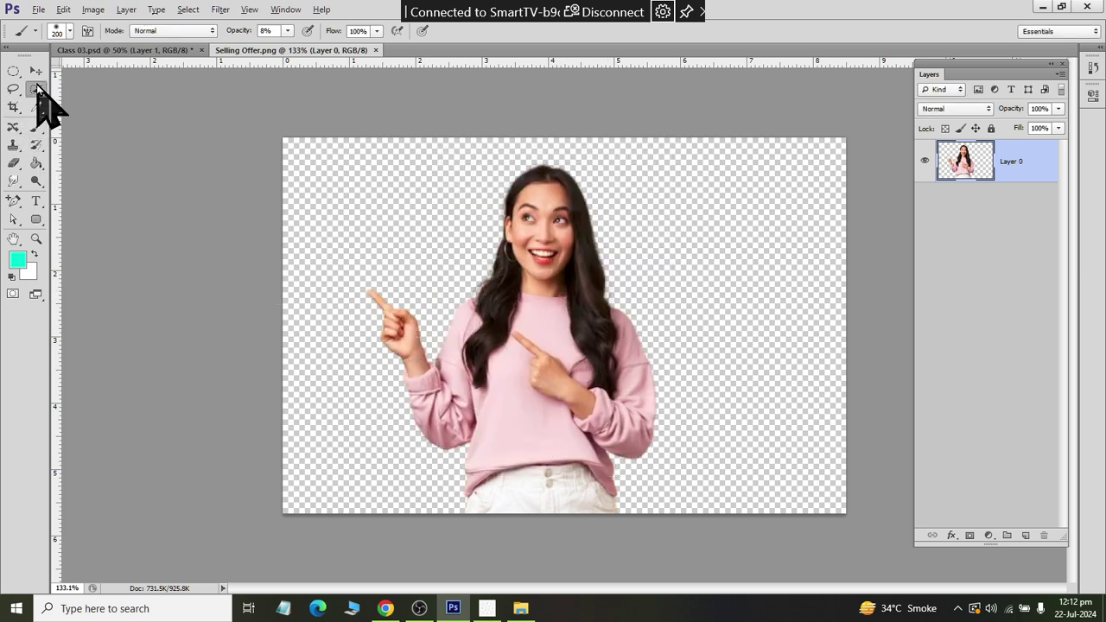
Step: Choose the Quick Selection tool with a 30 px brush set to Add to selection
left_click_drag(36, 89, 81, 89)
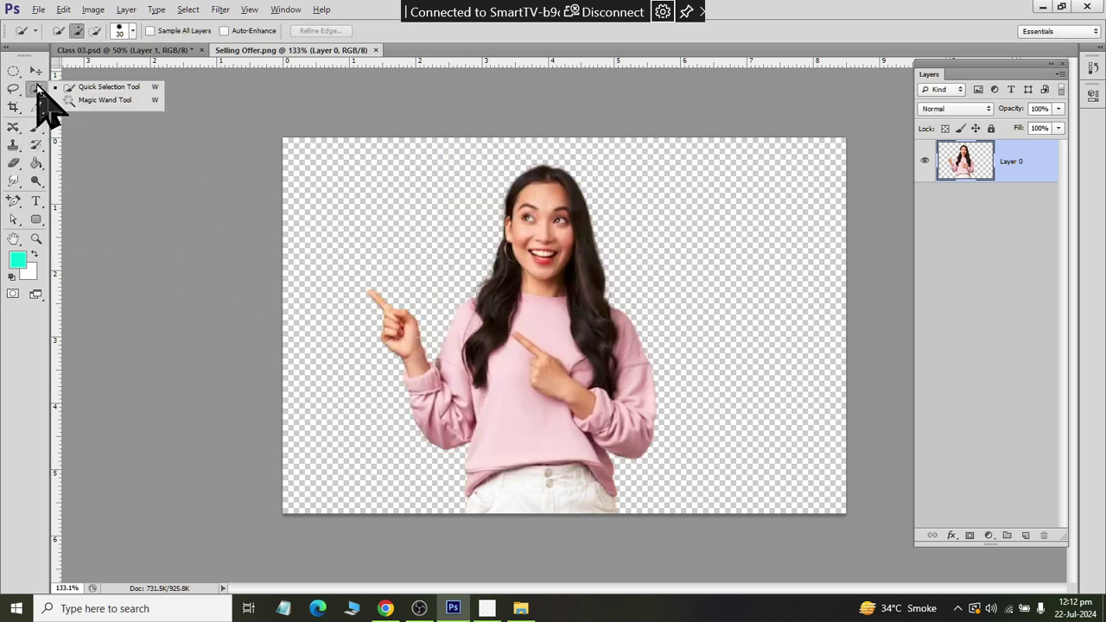
left_click(135, 90)
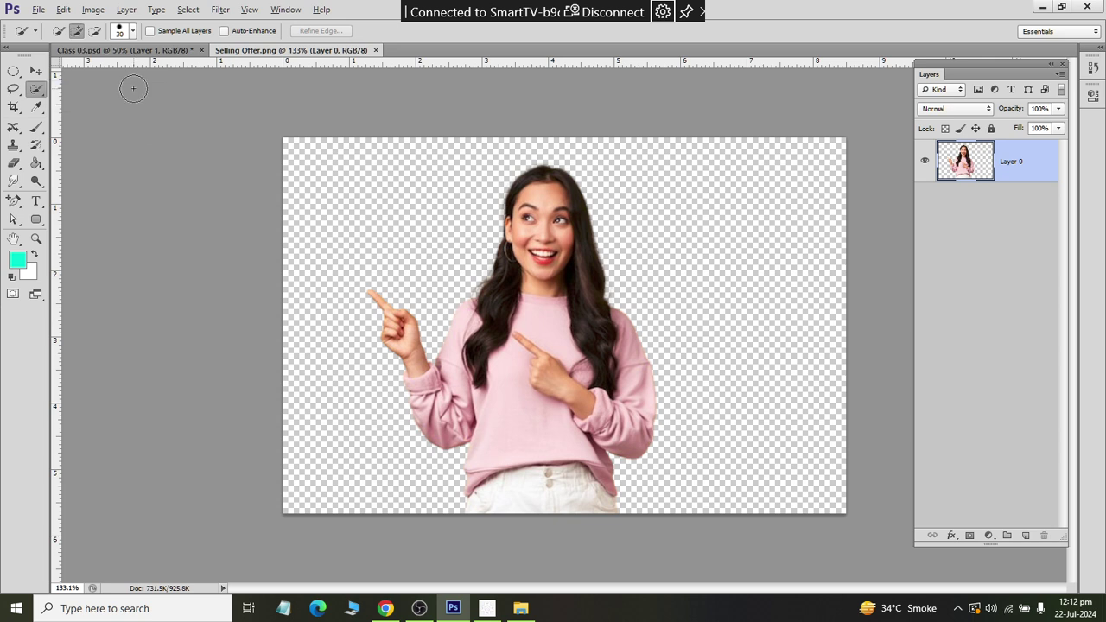
left_click(132, 32)
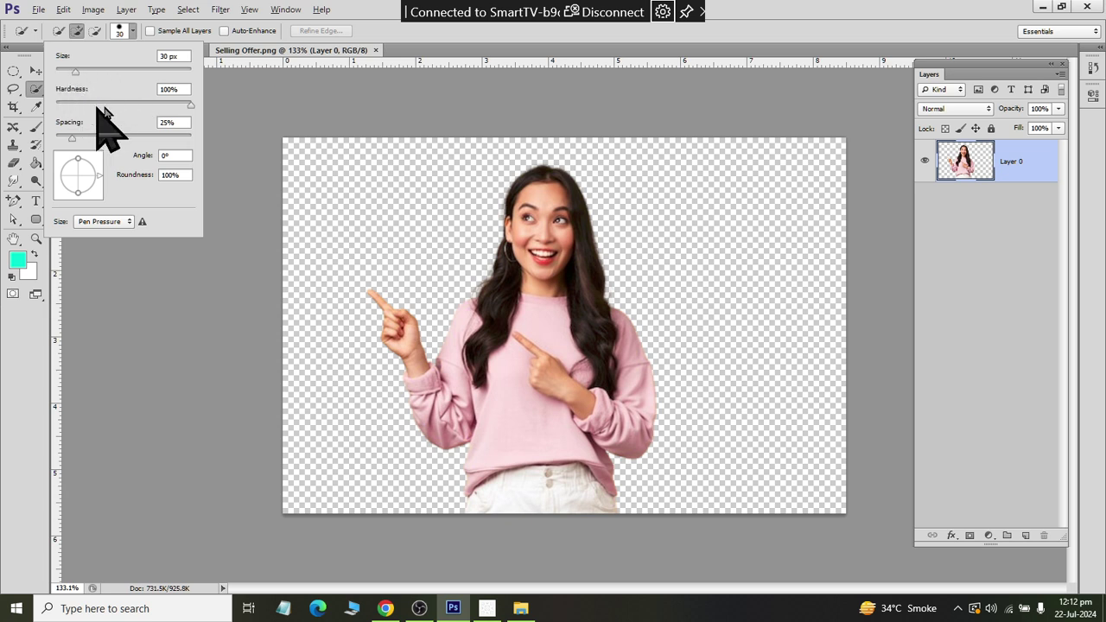
left_click(75, 40)
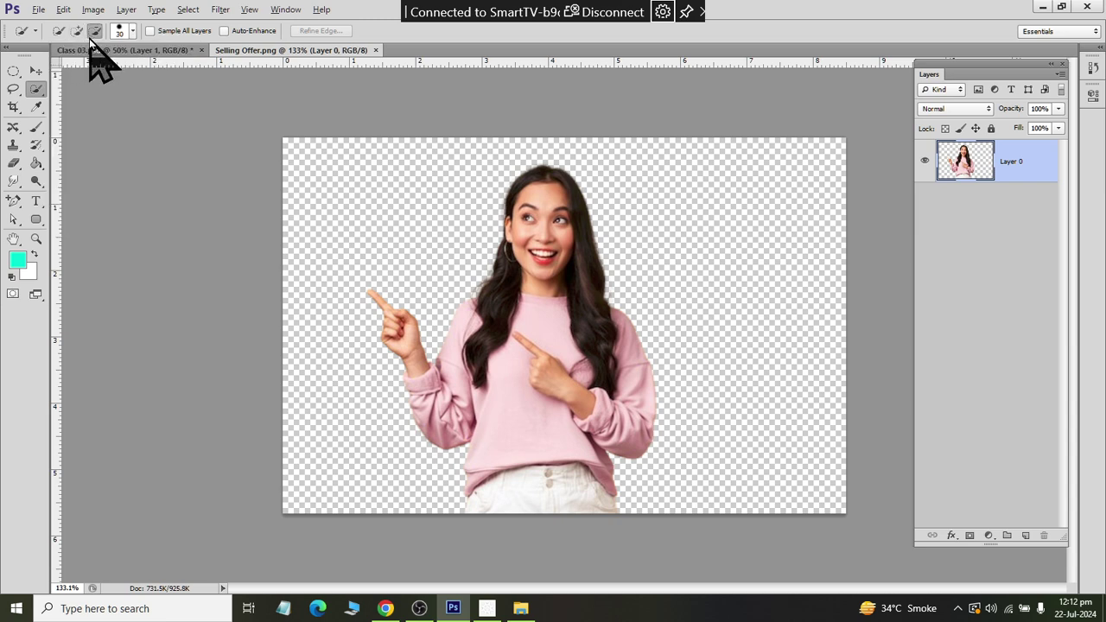
left_click(77, 38)
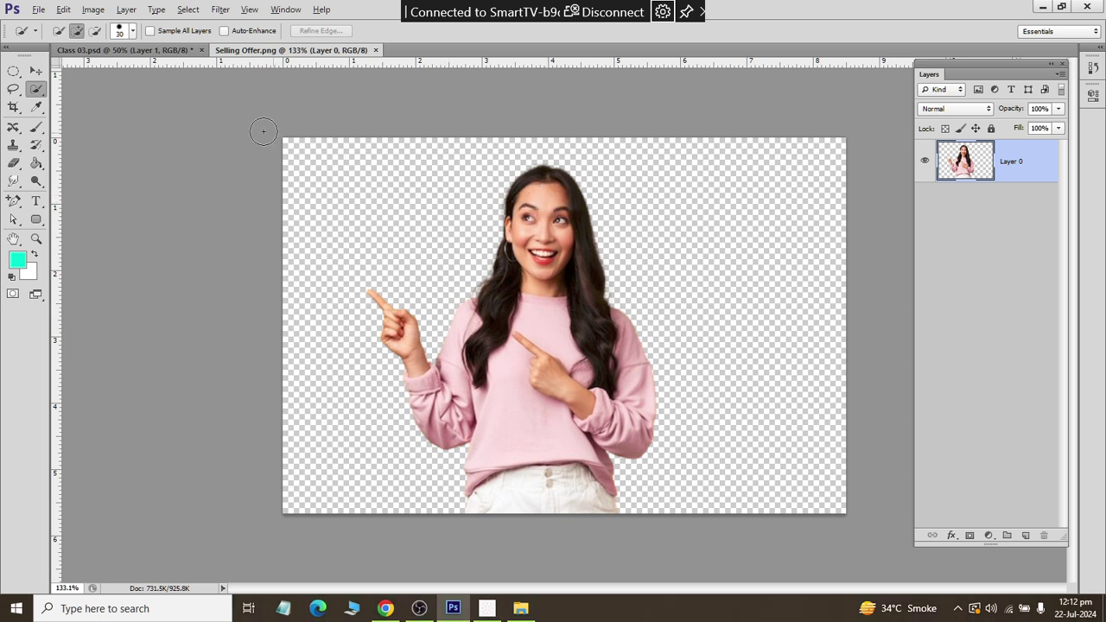
left_click(95, 30)
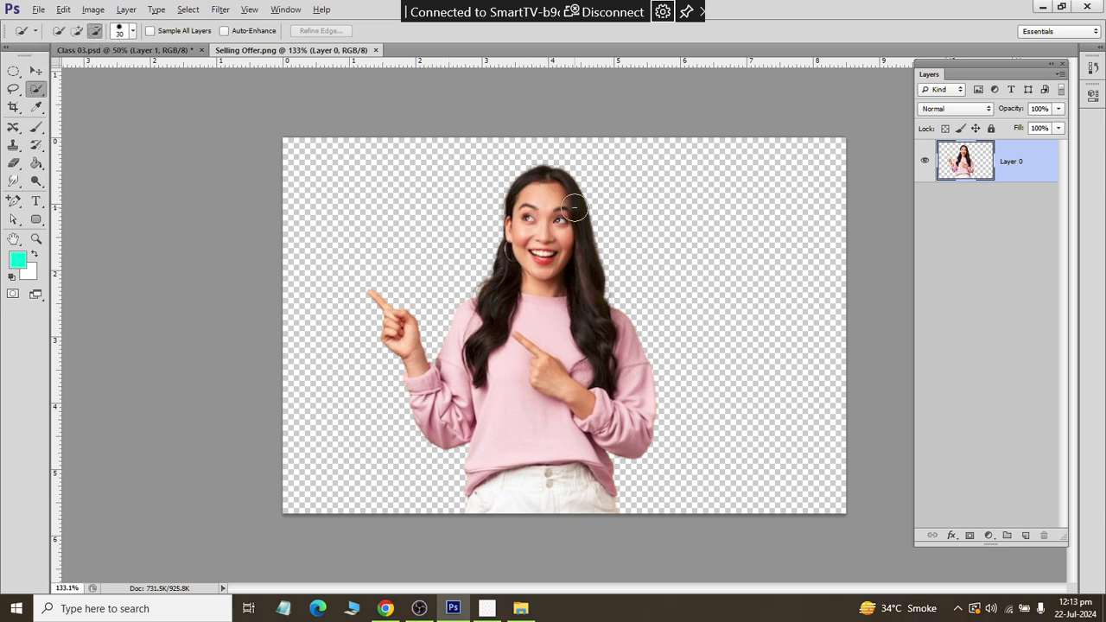
left_click(77, 30)
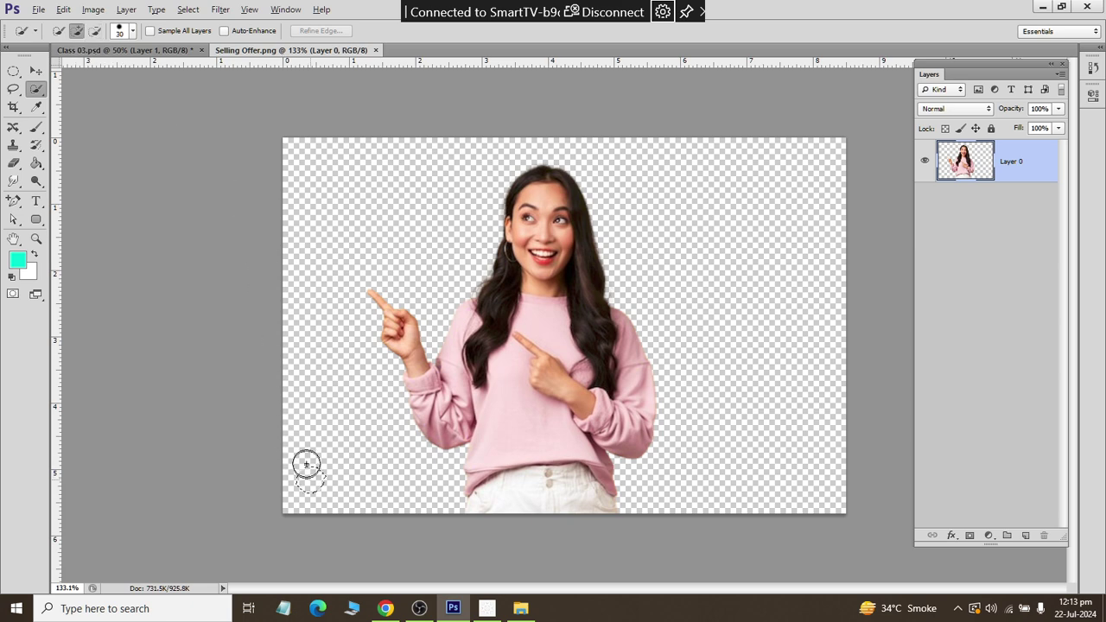
Step: Select the background left and right of the woman, then add an empty Layer 1
left_click_drag(306, 465, 302, 200)
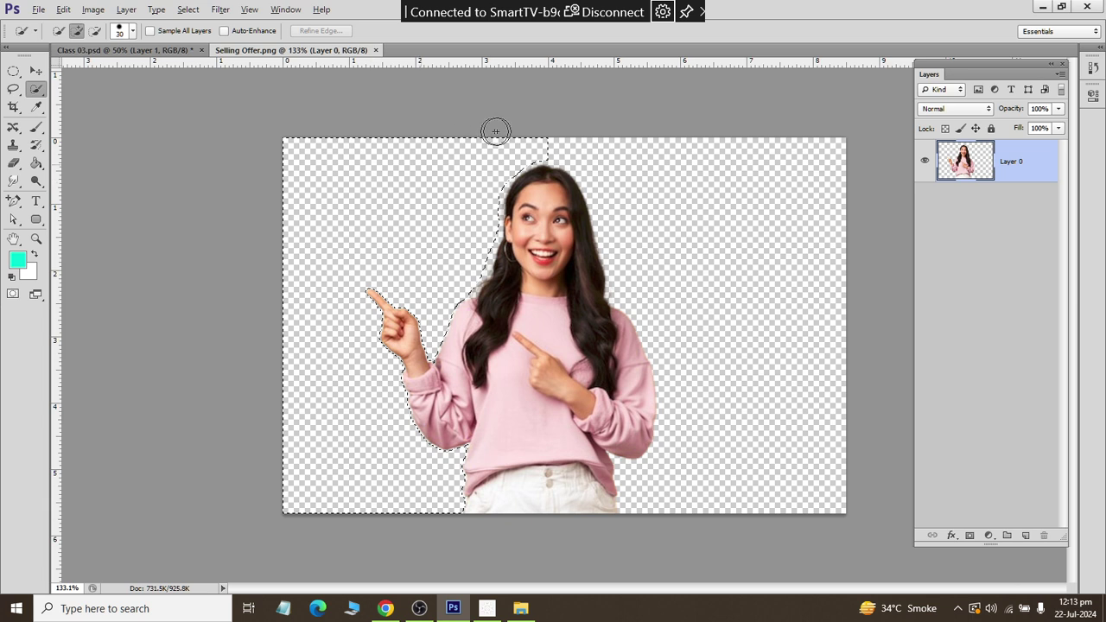
mouse_move(496, 131)
left_mouse_down()
mouse_move(665, 170)
mouse_move(729, 264)
mouse_move(768, 378)
mouse_move(778, 474)
left_mouse_up()
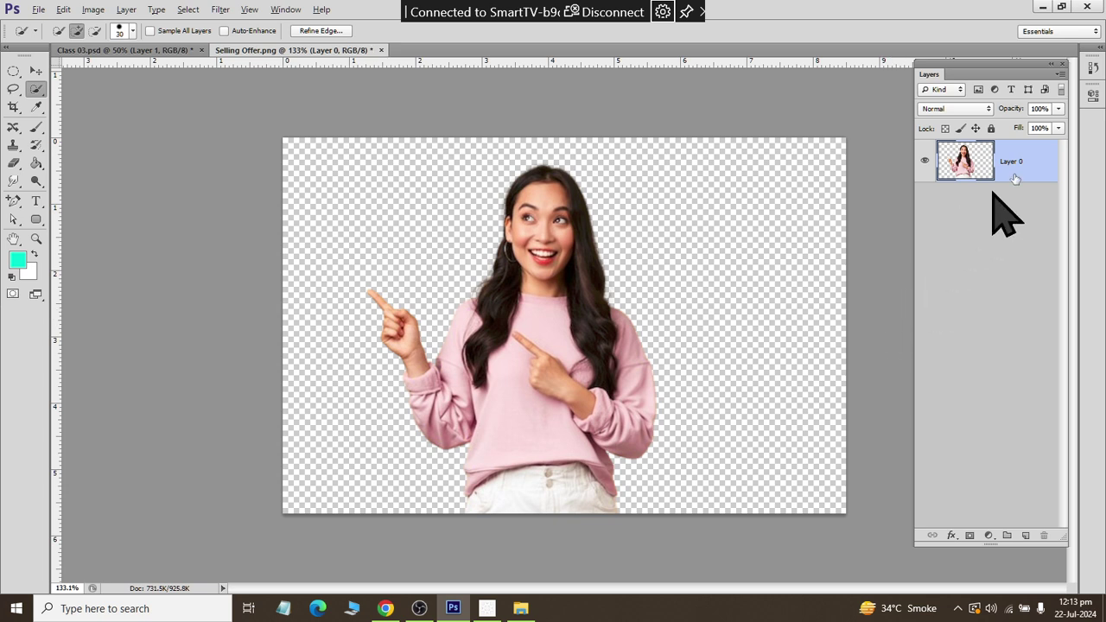
left_click(1026, 537)
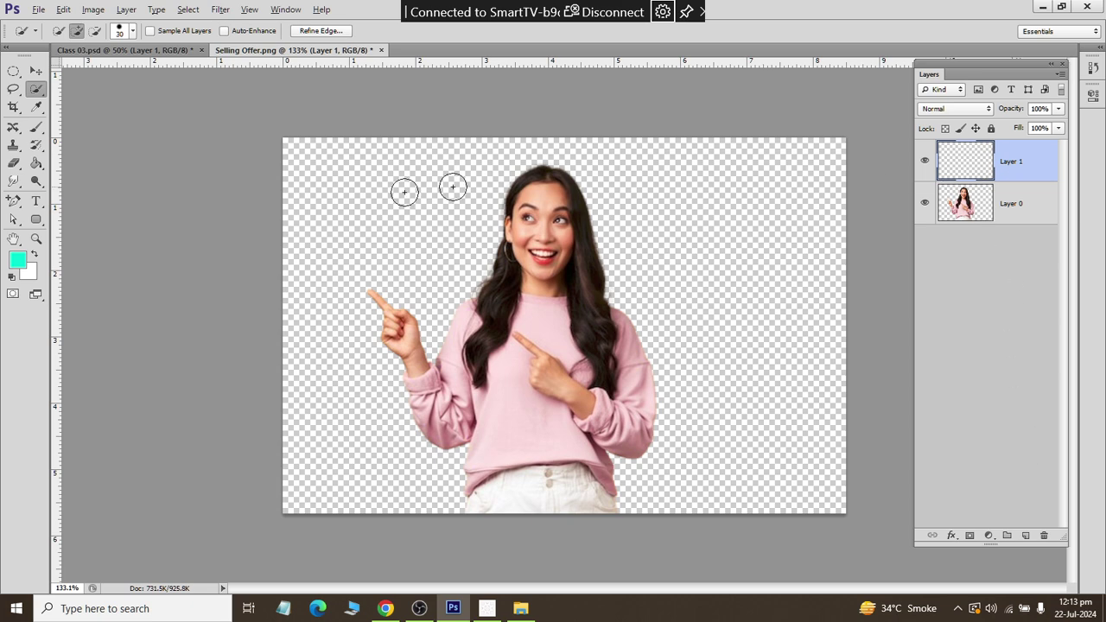
Step: Choose the Paint Bucket tool and try a purple foreground colour, then cancel it
left_click(37, 162)
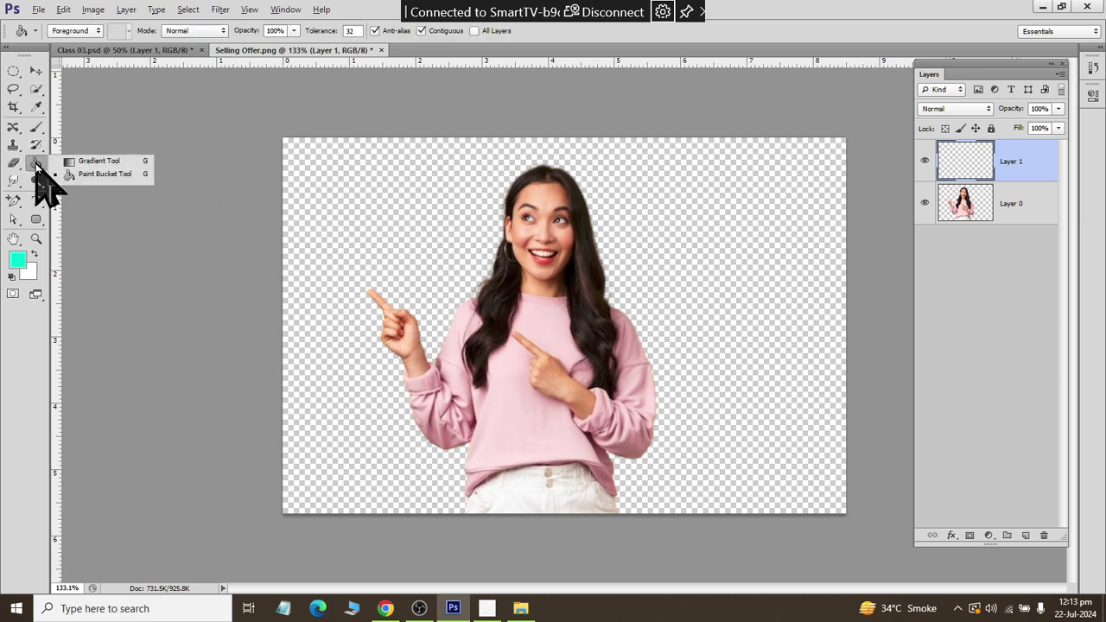
left_click(82, 172)
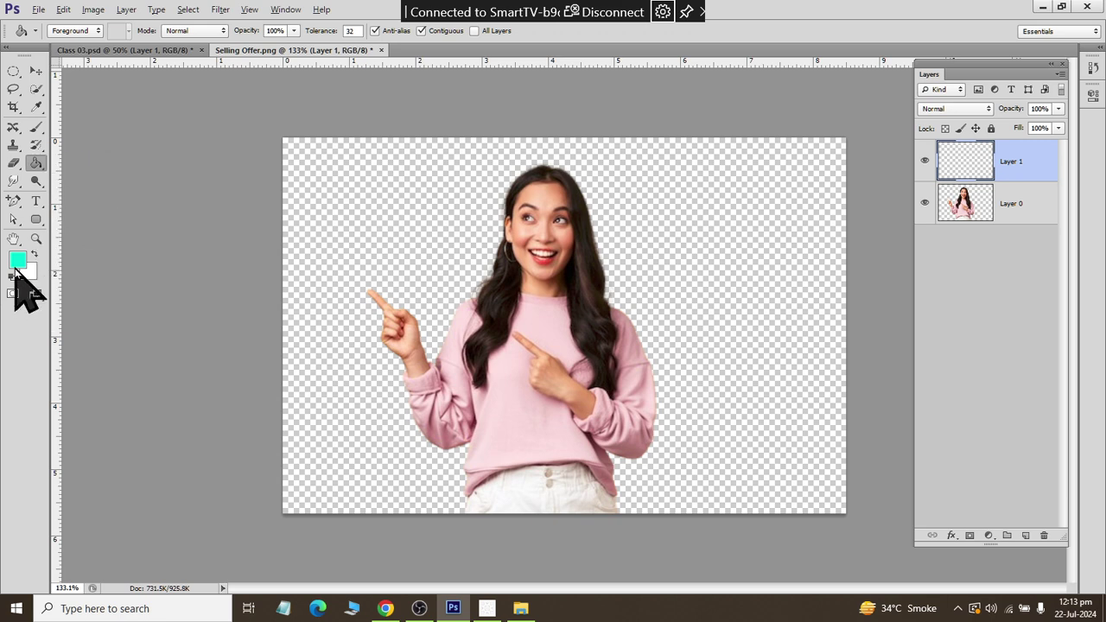
left_click(14, 270)
left_click_drag(899, 223, 899, 189)
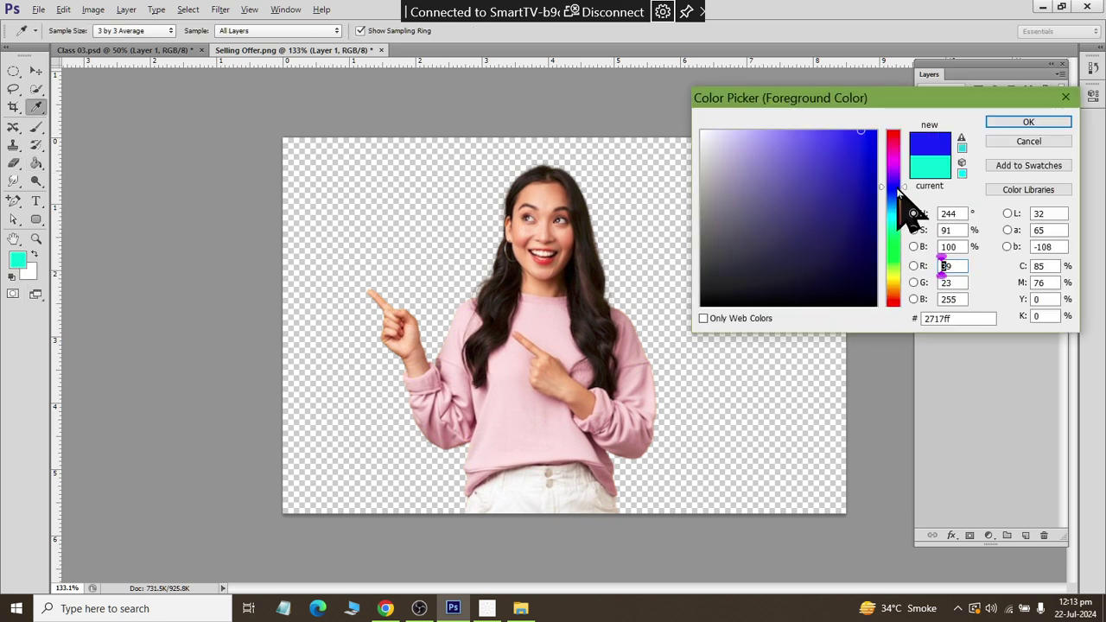
left_click_drag(847, 136, 786, 131)
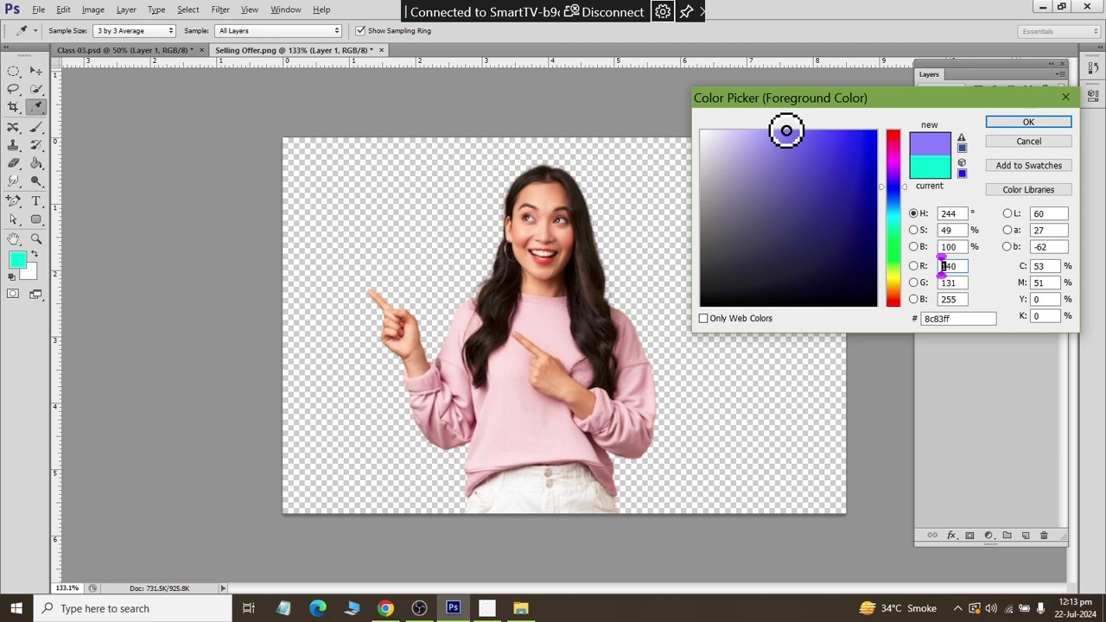
left_click(1013, 140)
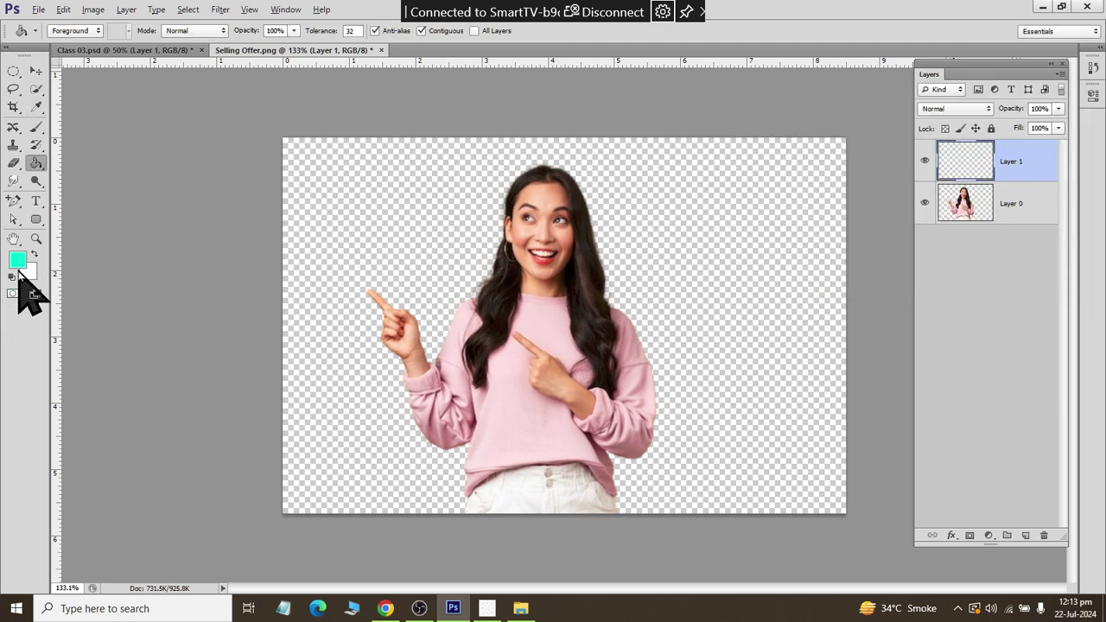
Step: Set the foreground colour to light blue and deselect everything
left_click(18, 259)
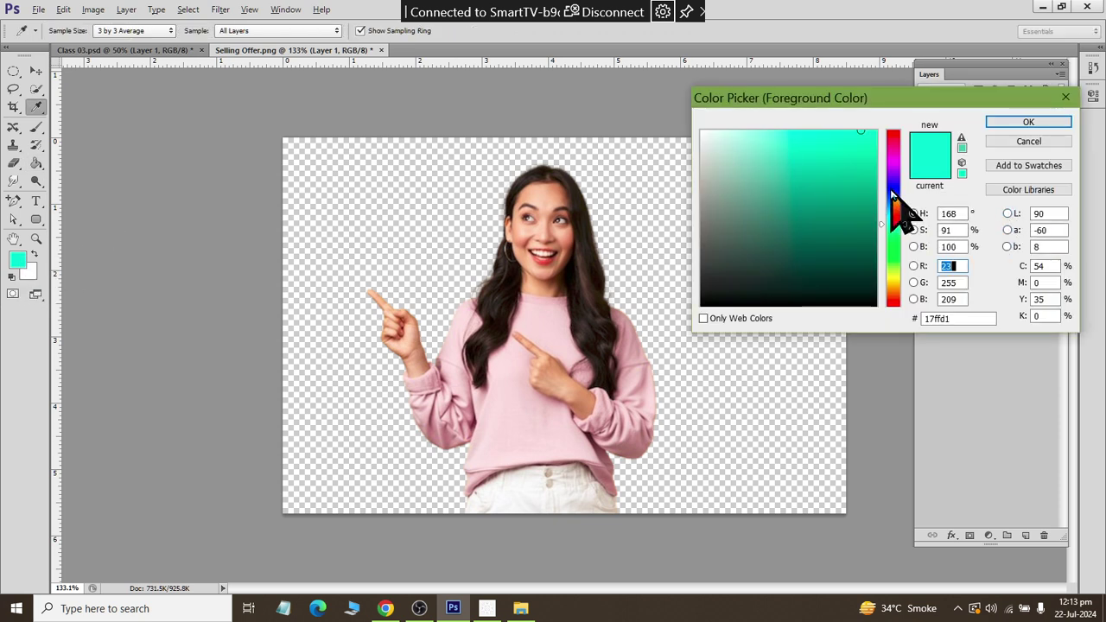
mouse_move(893, 220)
left_mouse_down()
mouse_move(888, 169)
mouse_move(903, 208)
left_mouse_up()
mouse_move(852, 153)
left_mouse_down()
mouse_move(749, 126)
mouse_move(795, 123)
left_mouse_up()
left_click(1028, 122)
key("g")
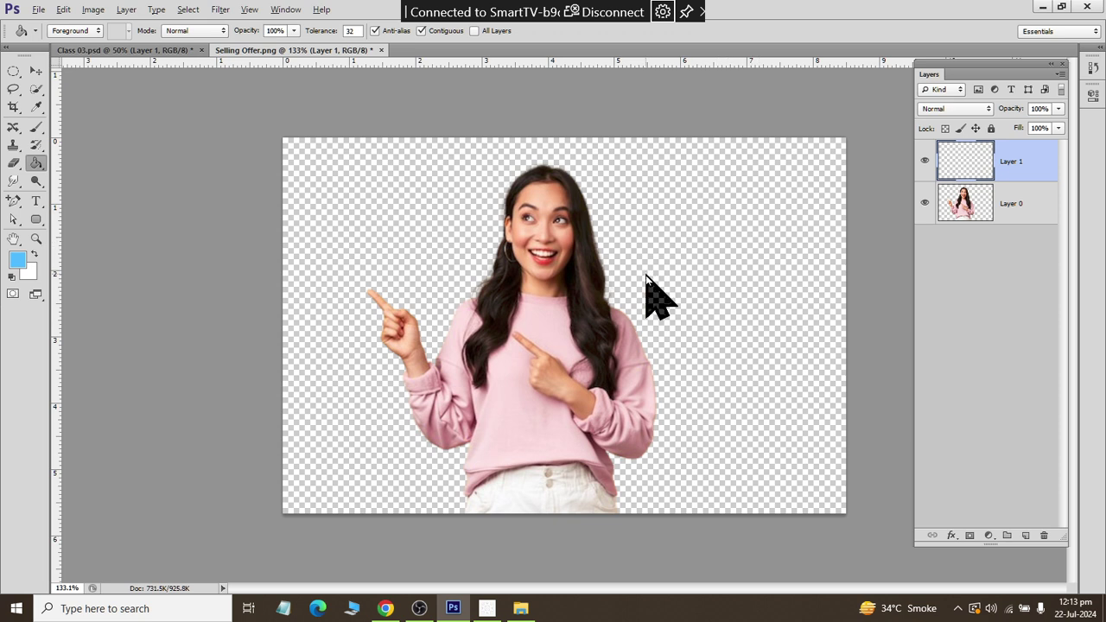
left_click(188, 9)
left_click(198, 47)
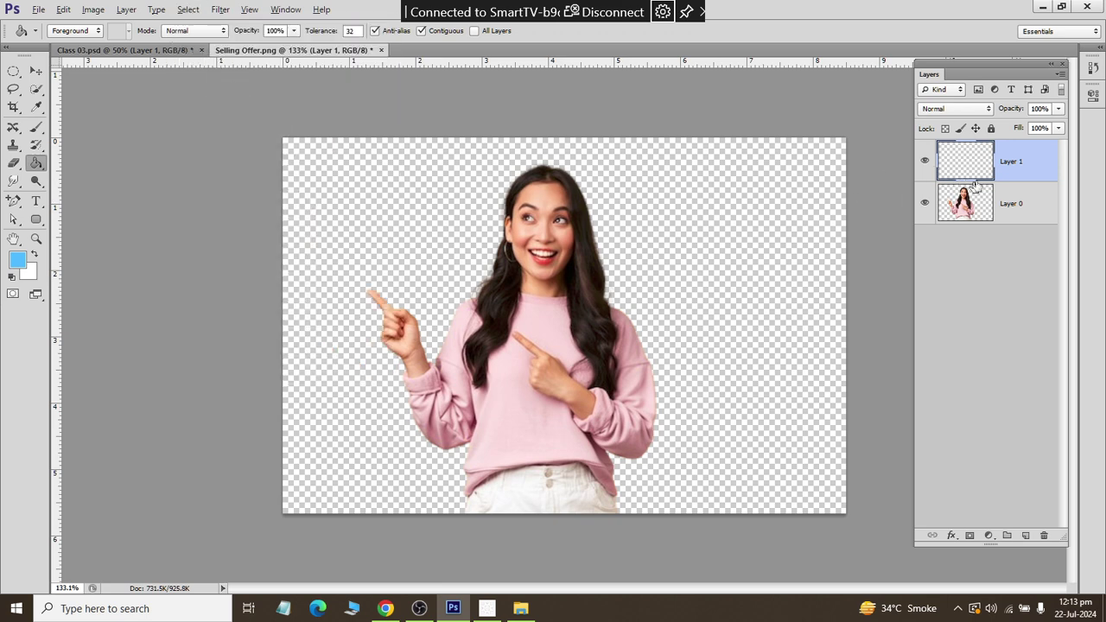
Step: Fill Layer 1 light blue, move it beneath Layer 0, then refill it bright magenta
left_click(689, 242)
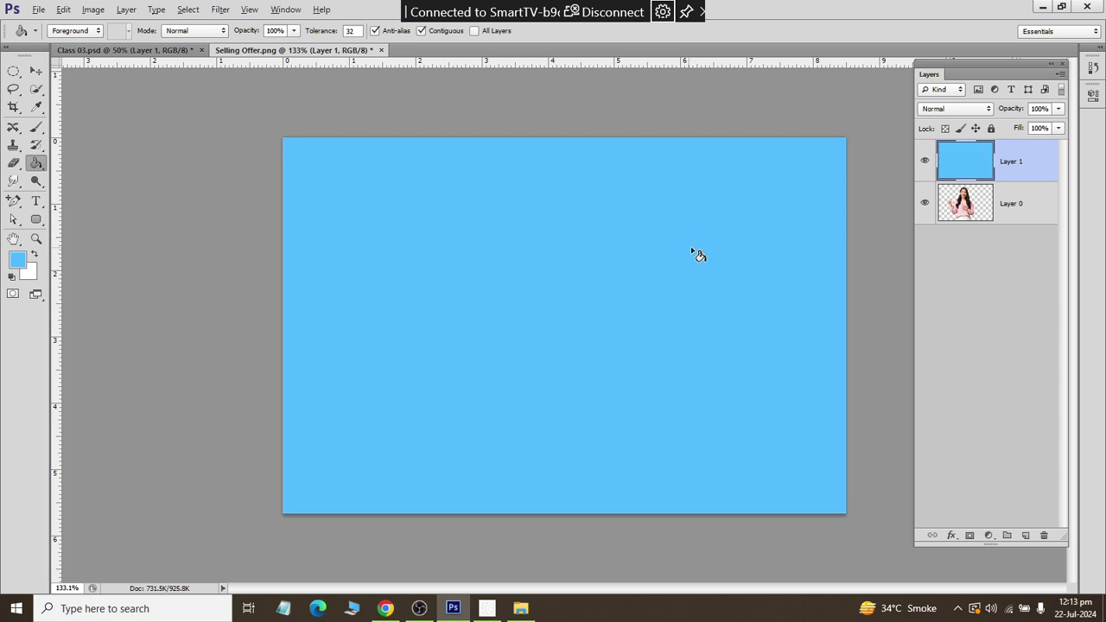
left_click_drag(962, 165, 958, 250)
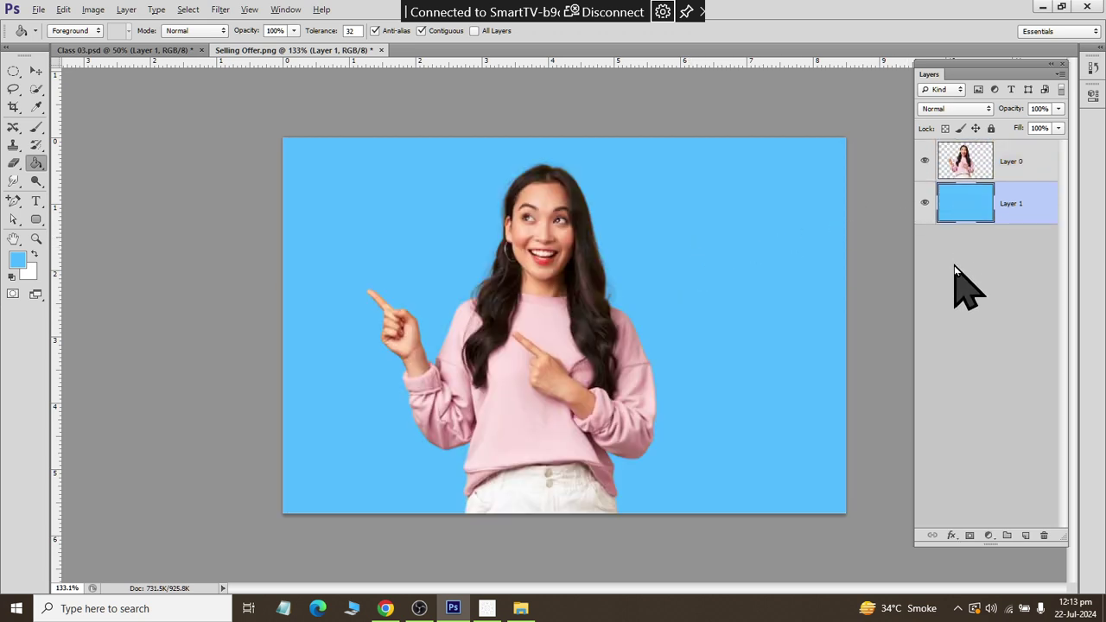
left_click(17, 259)
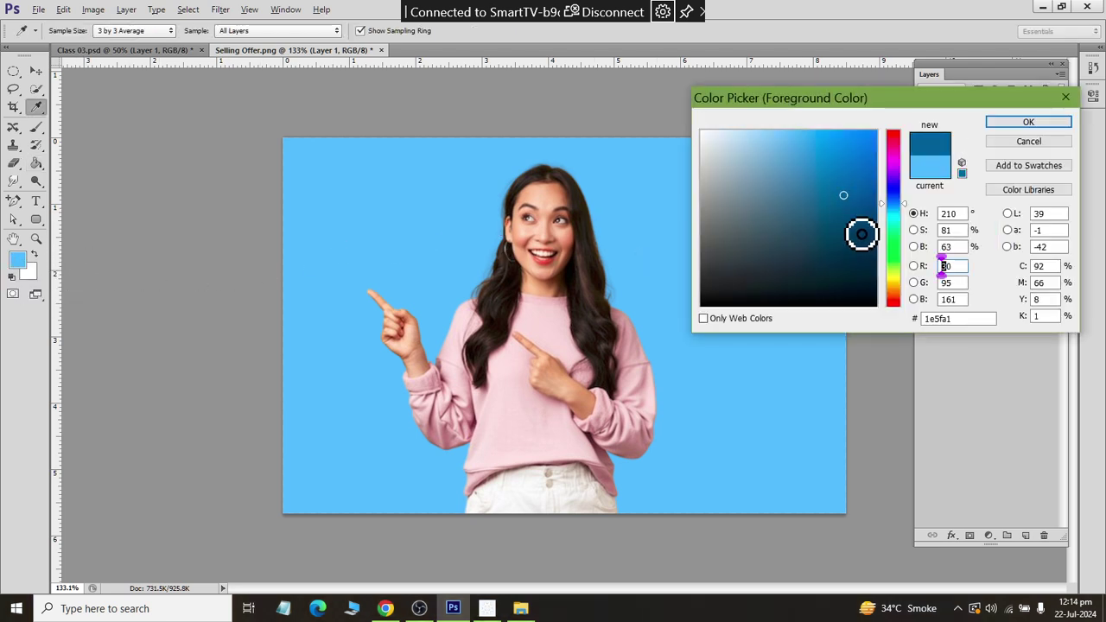
left_click(862, 237)
left_click_drag(893, 246, 895, 167)
left_click(844, 129)
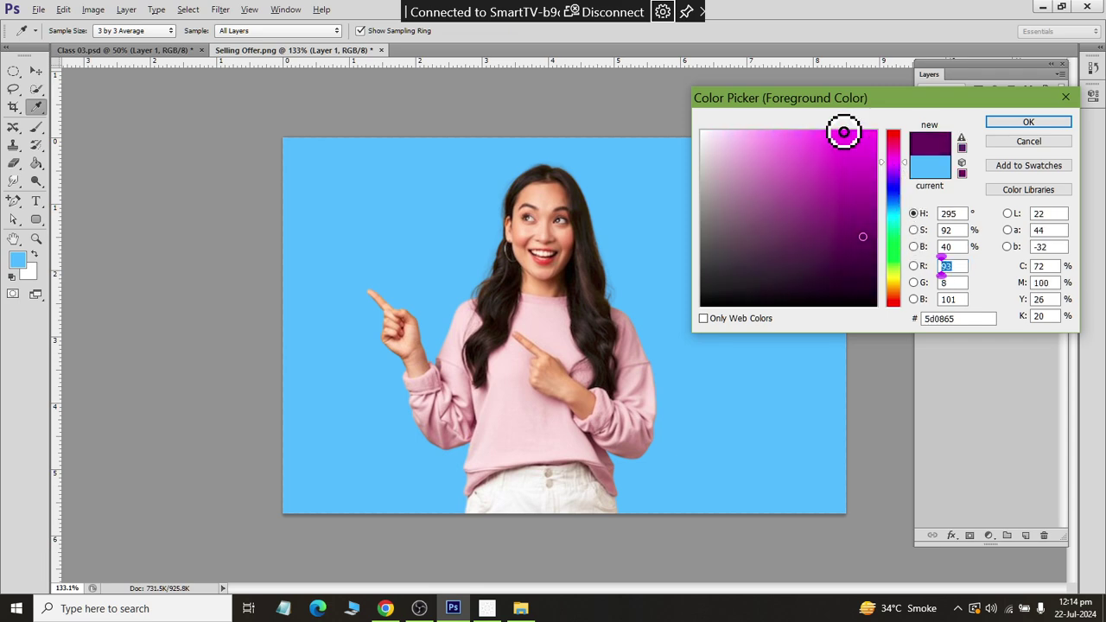
left_click(1028, 122)
key("g")
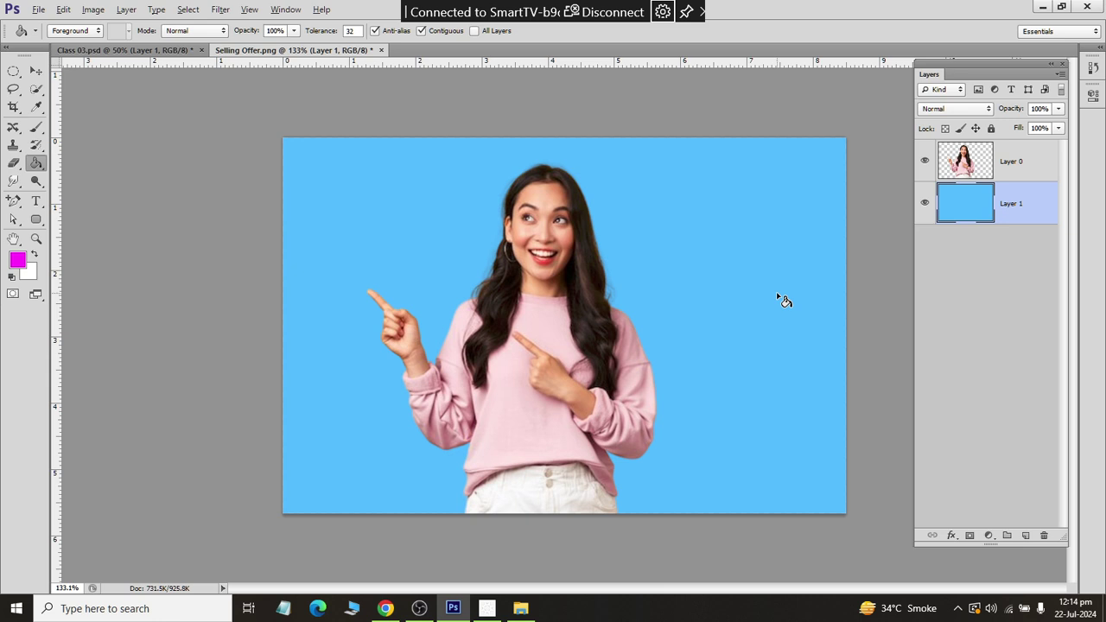
left_click(781, 299)
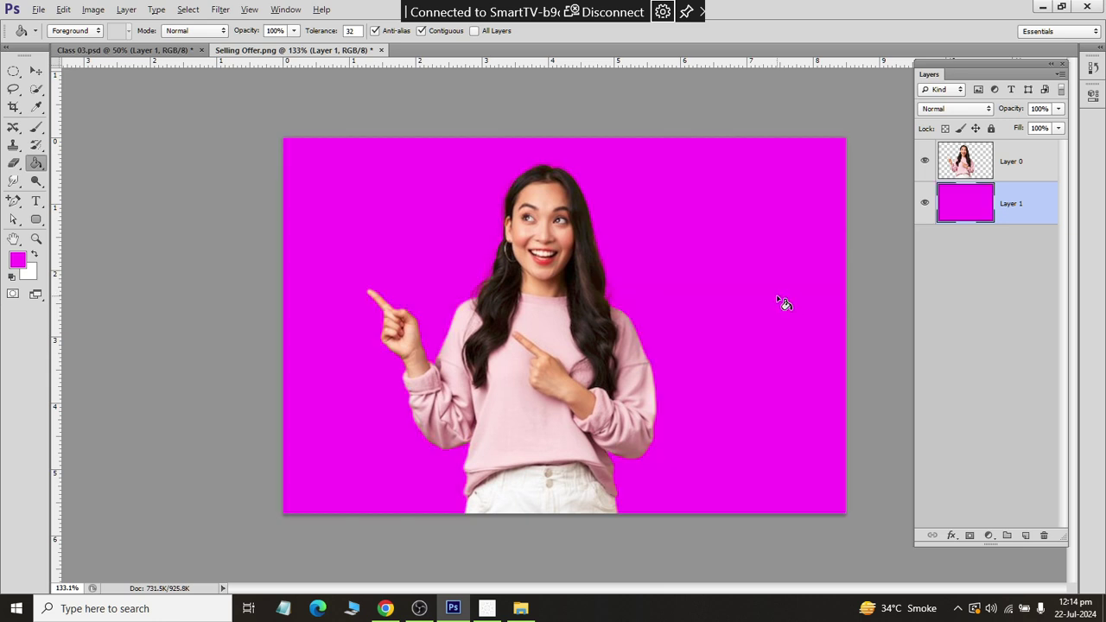
Step: Refill the background layer with a pink-red colour from the Color Picker
left_click(18, 261)
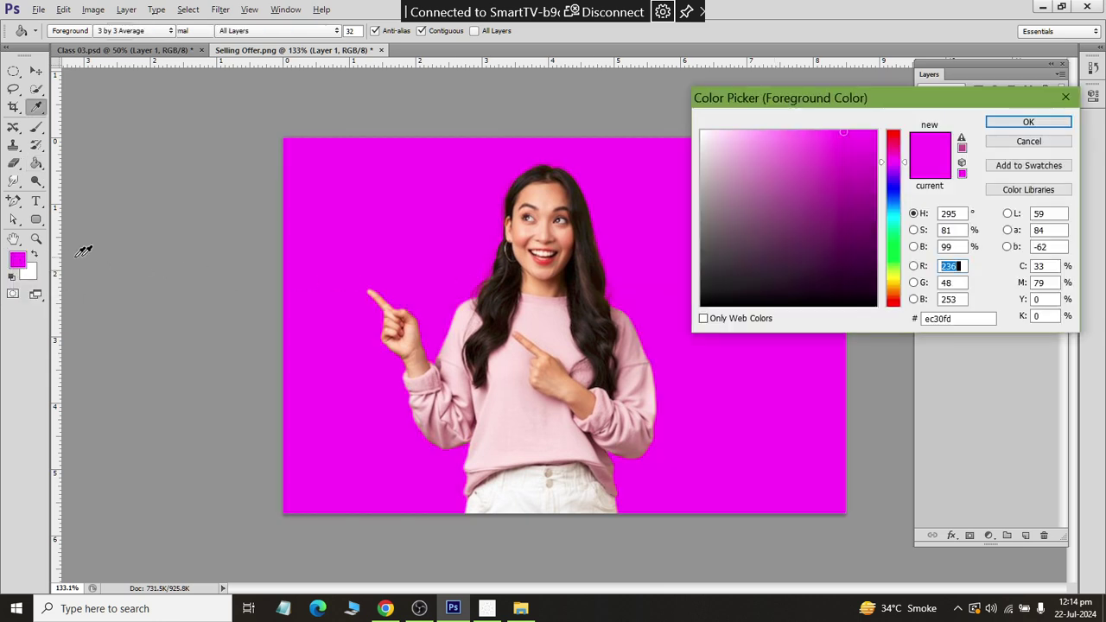
left_click_drag(899, 164, 899, 140)
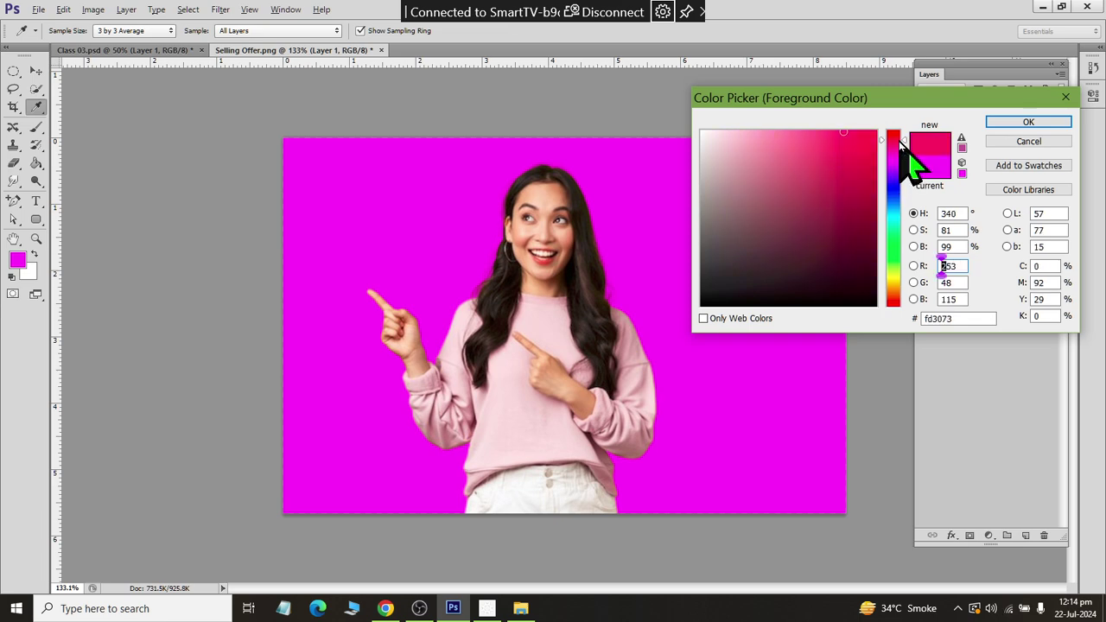
left_click(1007, 124)
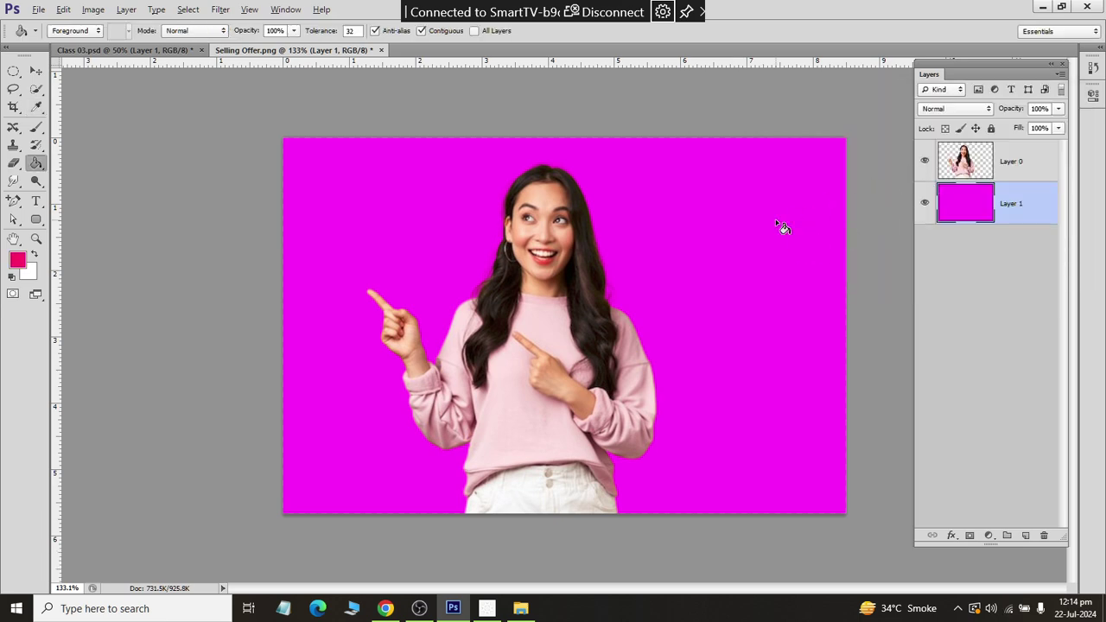
left_click(802, 438)
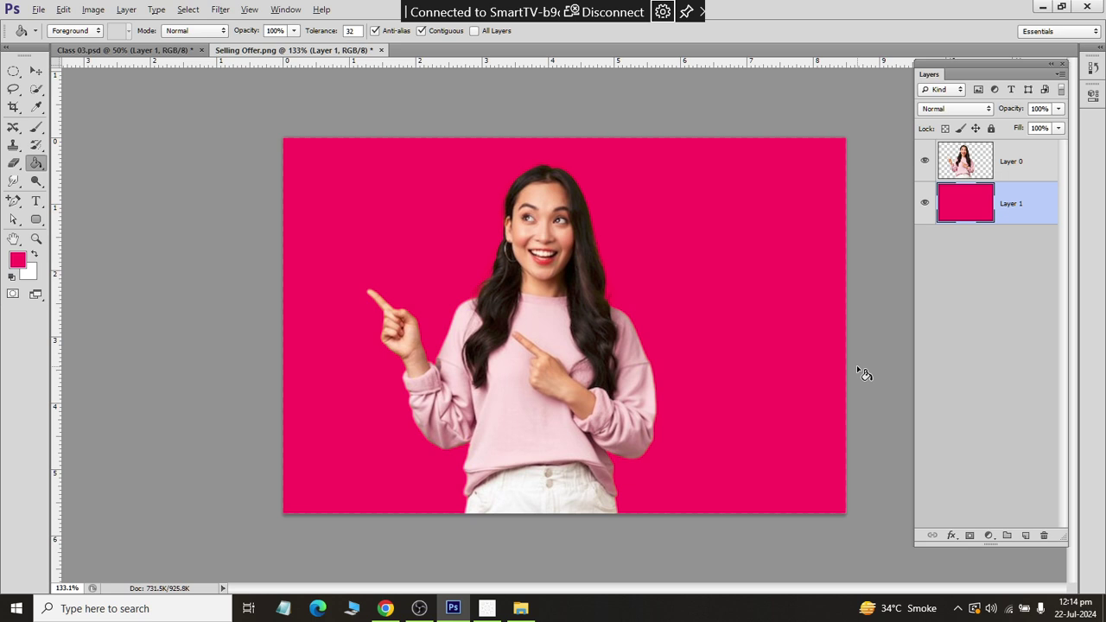
double_click(856, 365)
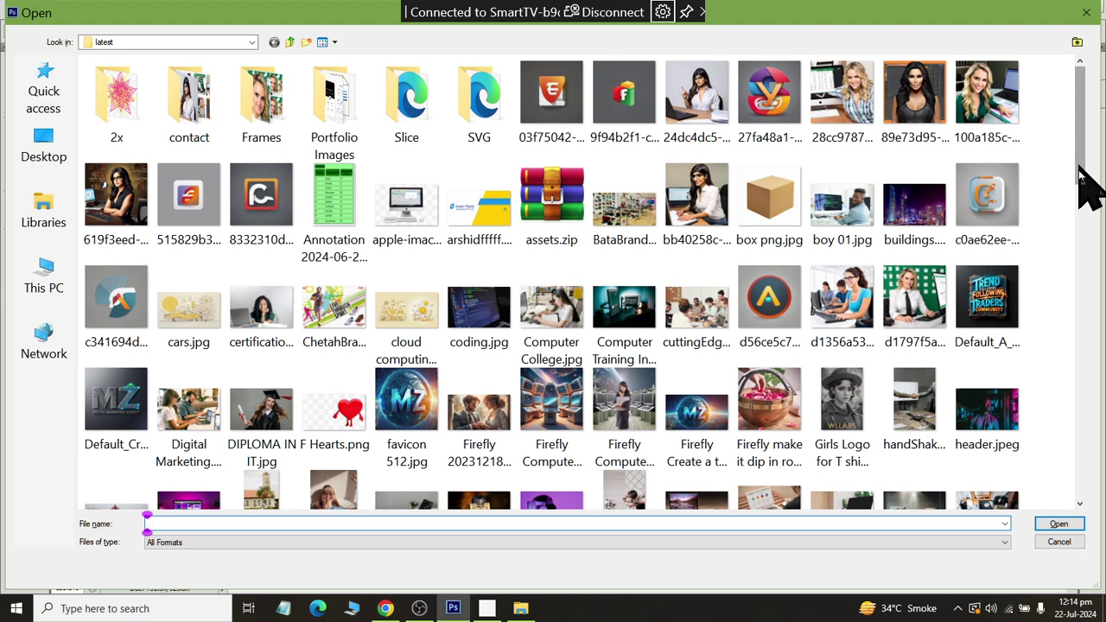
Step: Open the Firefly Computers in Space image from the folder
left_click_drag(1076, 164, 1079, 184)
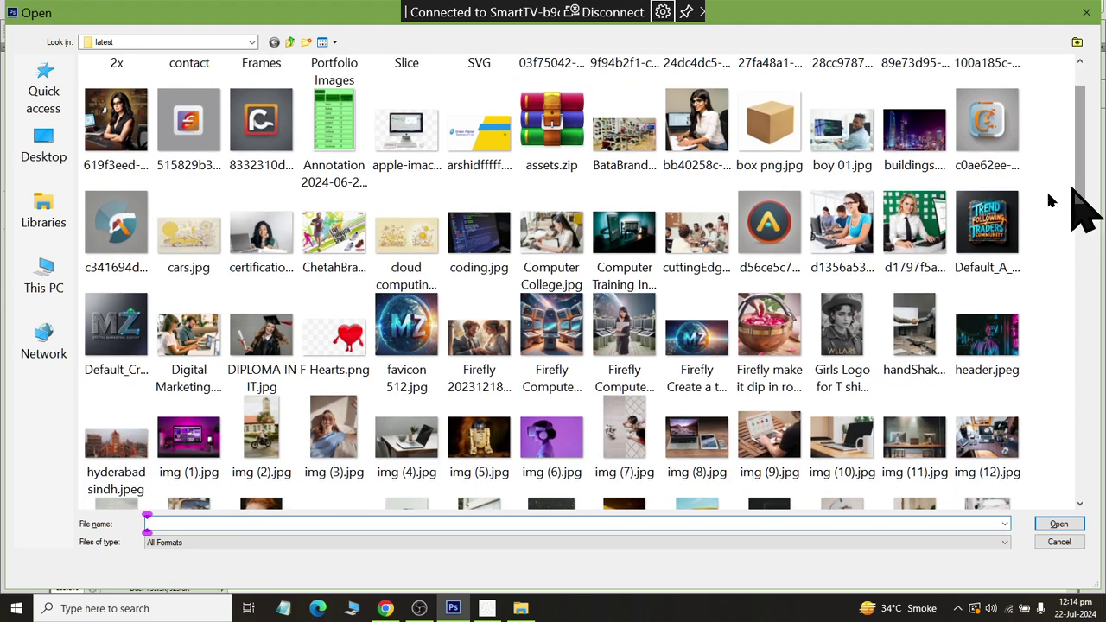
double_click(623, 332)
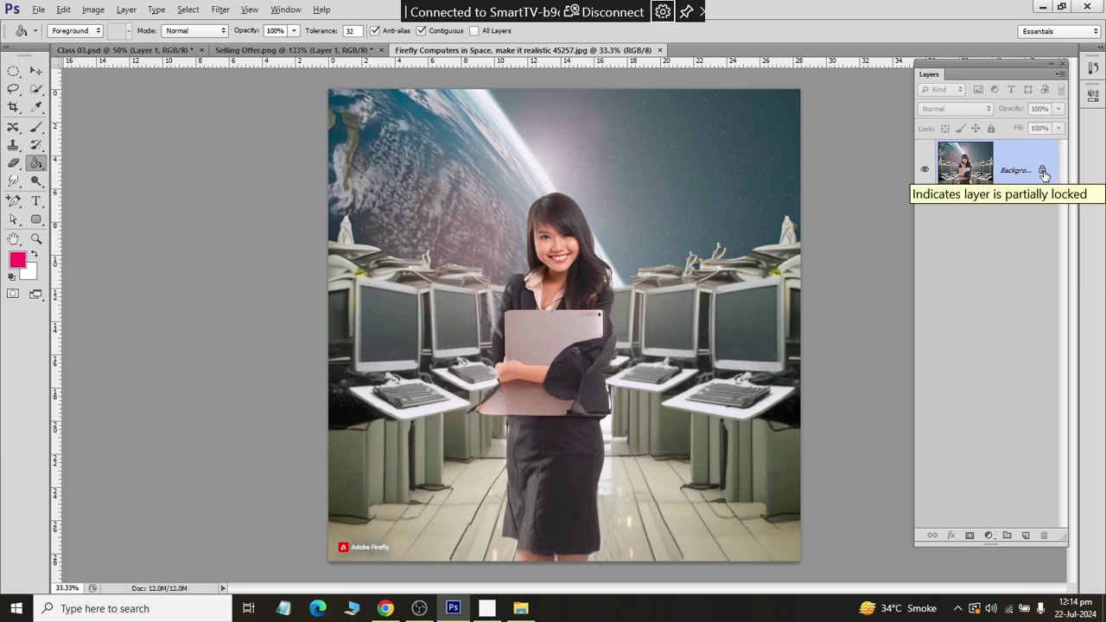
Step: Unlock the Background as Layer 0 and set a 150 px Quick Selection brush
double_click(1043, 174)
left_click(660, 192)
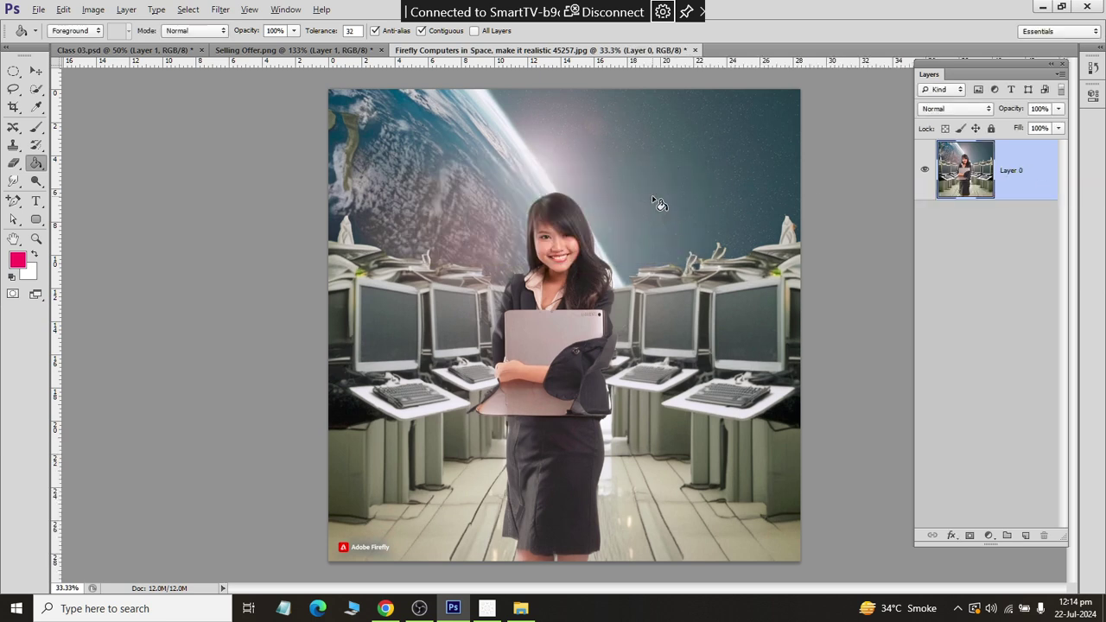
left_click_drag(35, 89, 79, 89)
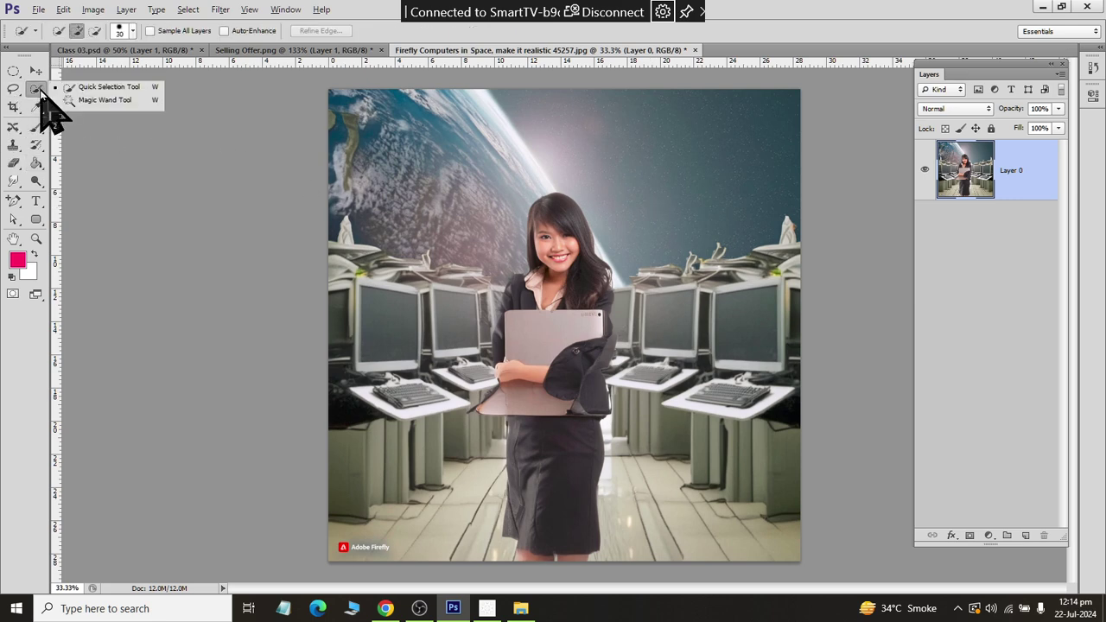
left_click(78, 89)
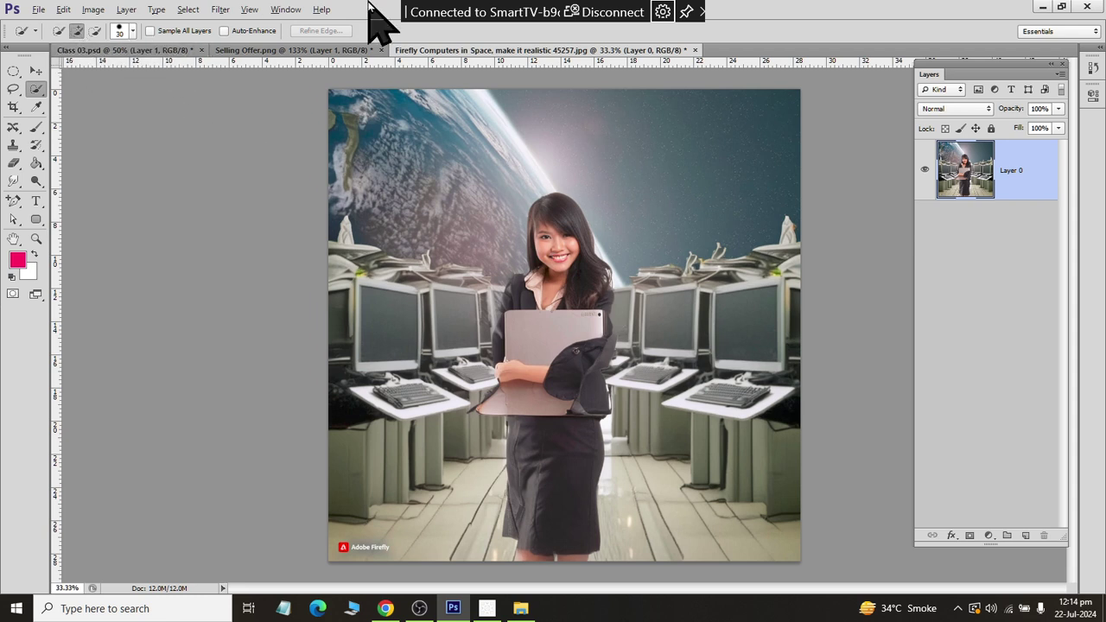
key("super+r")
left_click(117, 566)
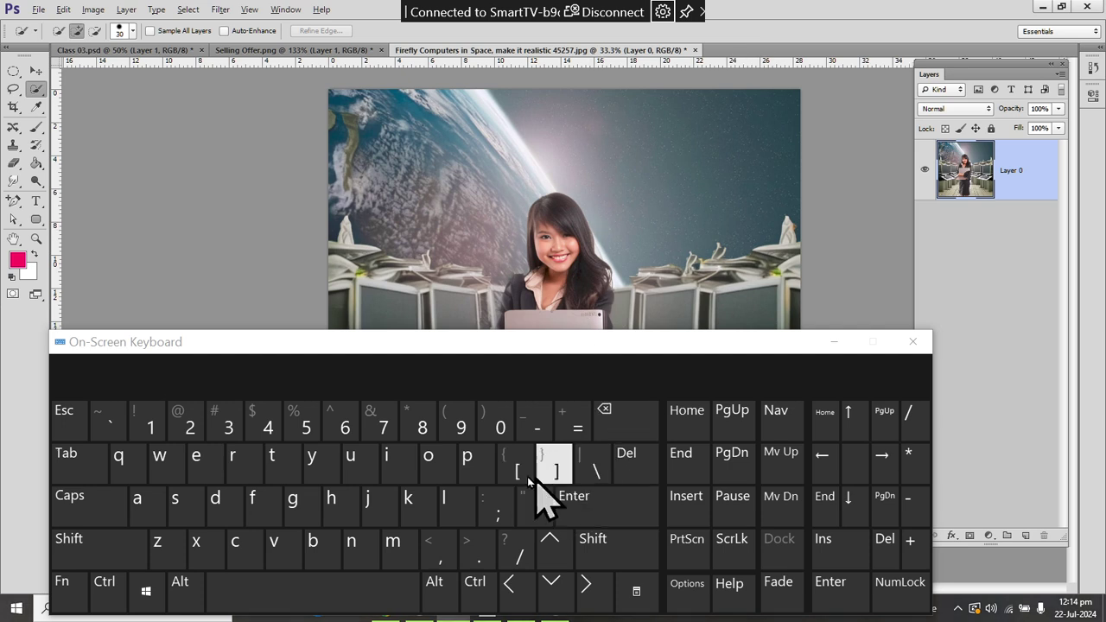
left_click(913, 341)
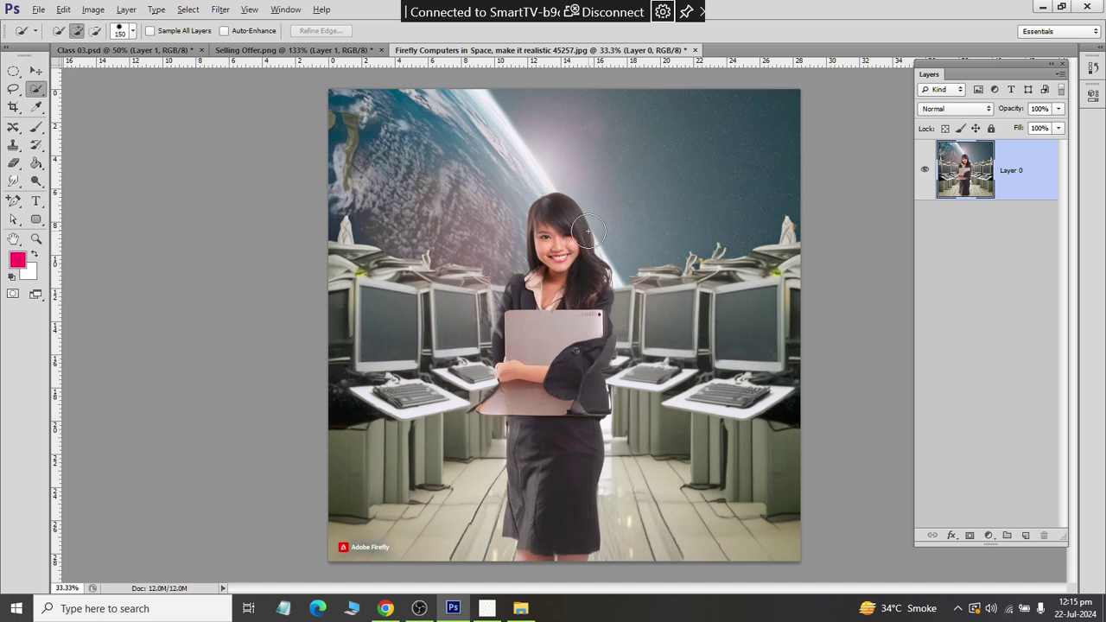
Step: Quick-select the woman from her skirt over the laptop up to her face and hair
left_click_drag(547, 502, 551, 470)
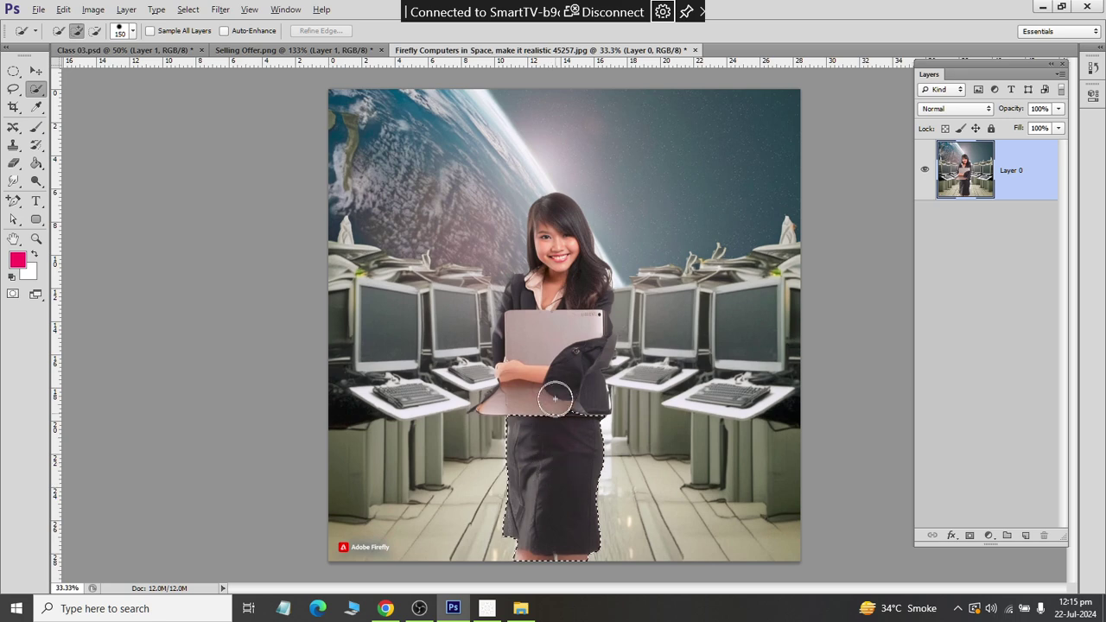
left_click_drag(555, 399, 537, 341)
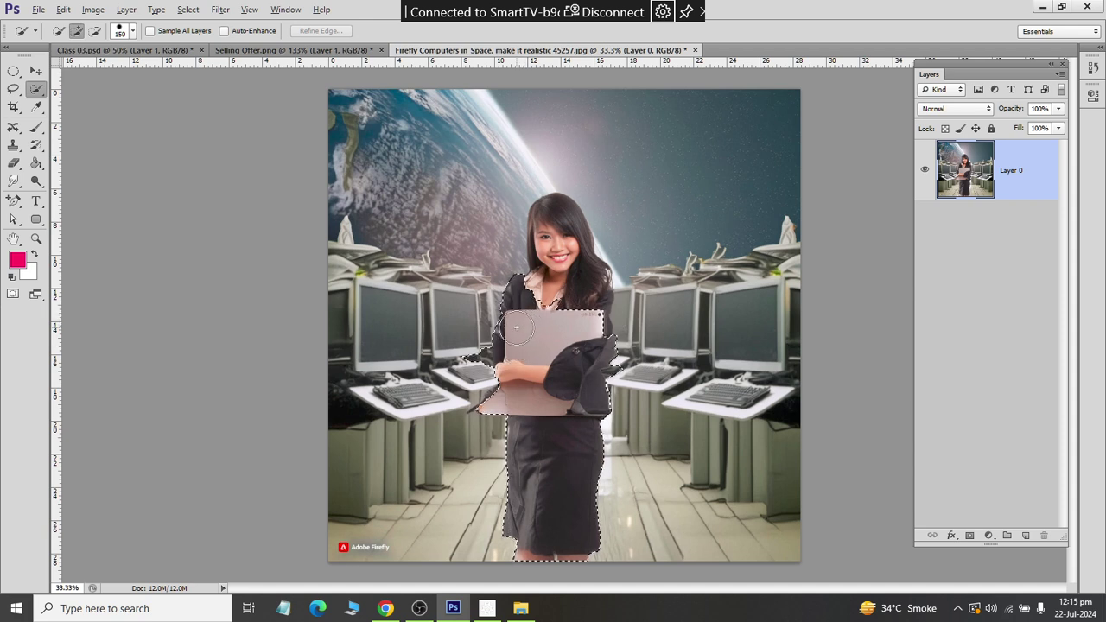
left_click_drag(562, 249, 554, 225)
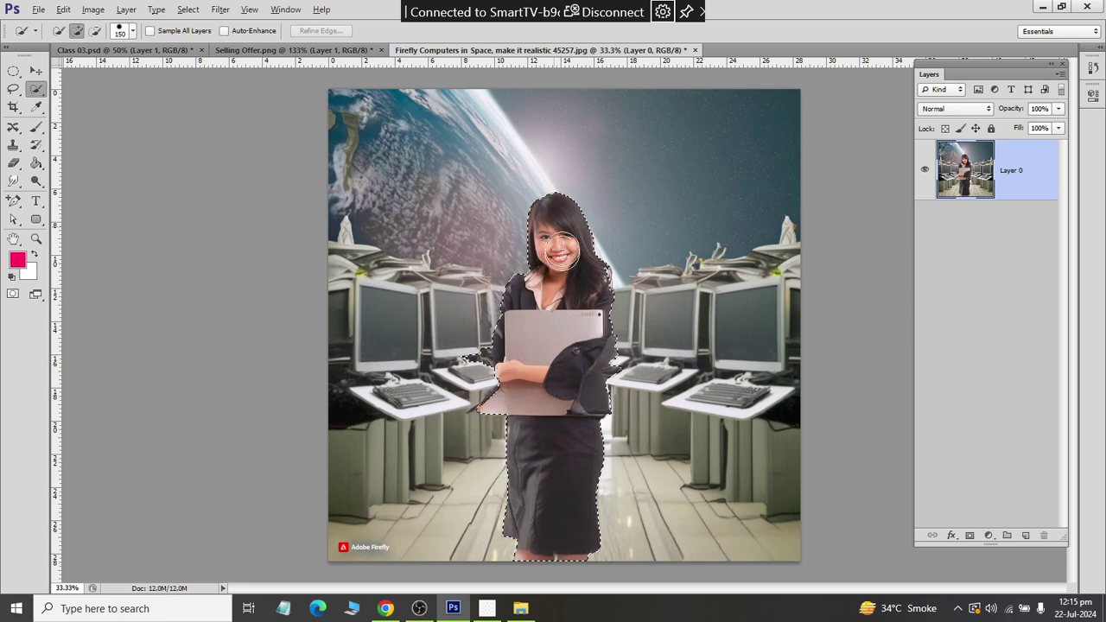
left_click_drag(565, 423, 543, 523)
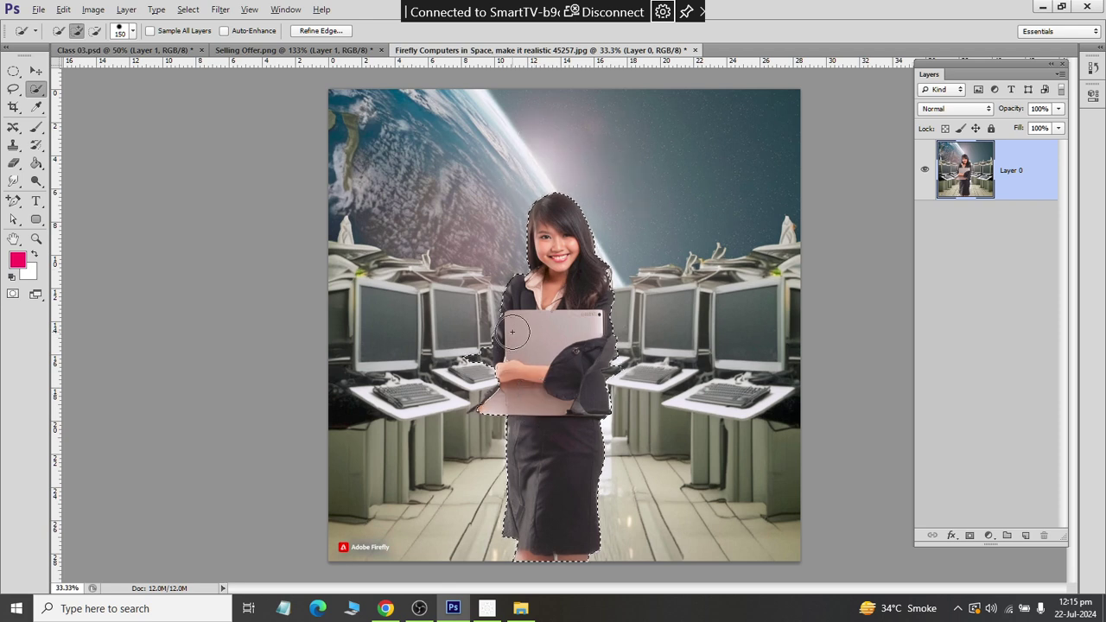
left_click(36, 241)
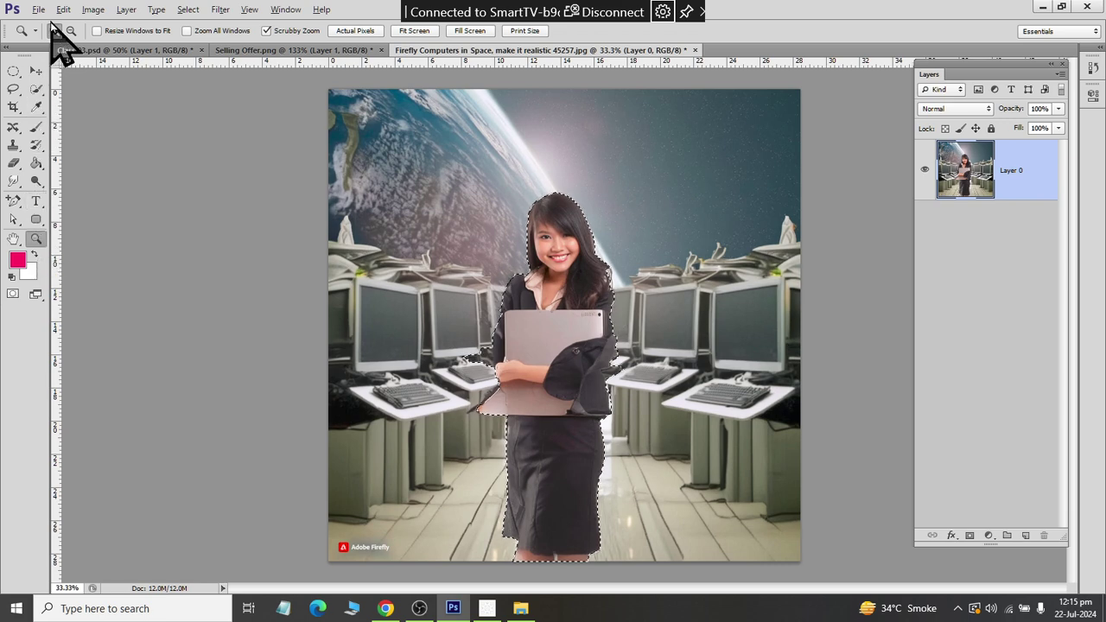
Step: Zoom in to inspect the selection edge by the arm, then zoom out to the whole image
left_click(489, 373)
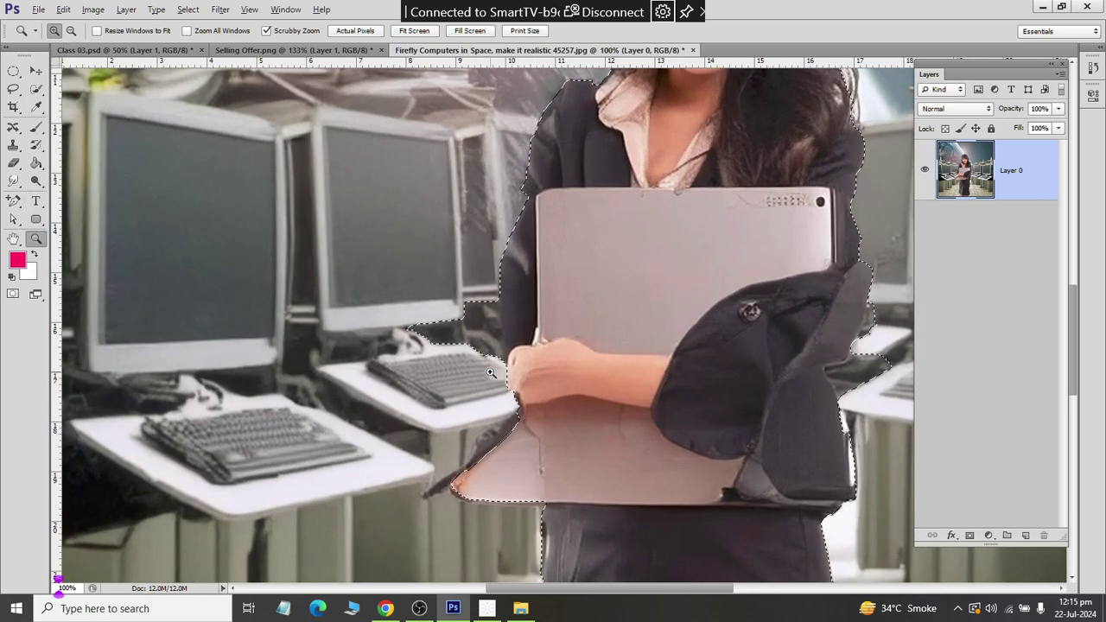
left_click(489, 372)
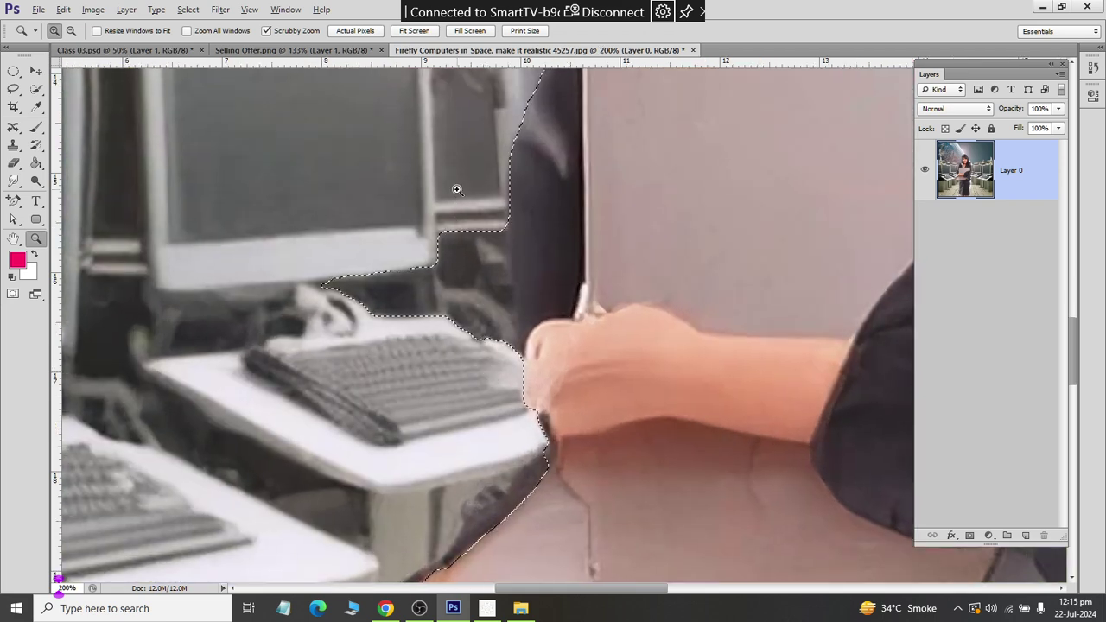
left_click(72, 30)
left_click(439, 255)
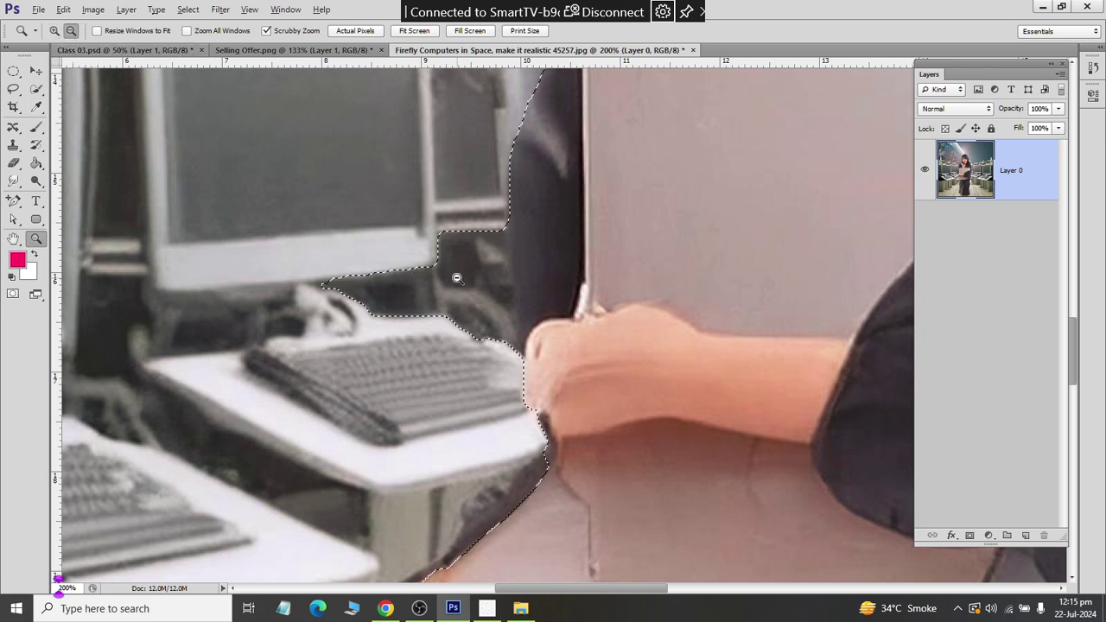
left_click(444, 261)
left_click(451, 270)
left_click(458, 278)
left_click(458, 279)
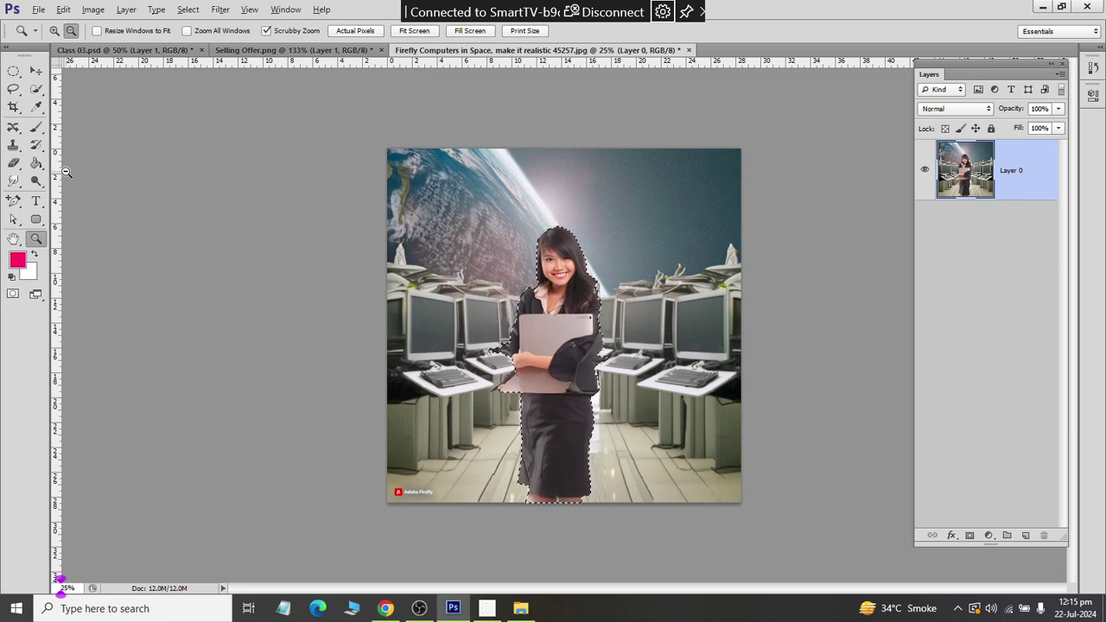
left_click(39, 89)
left_click(78, 89)
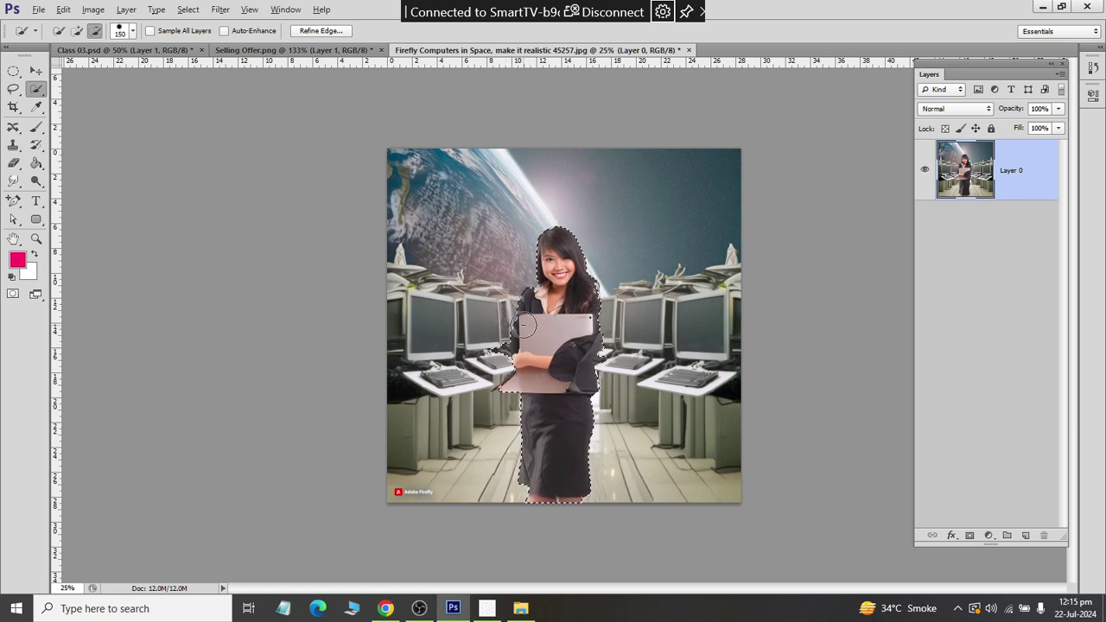
Step: Subtract the background monitor and keyboard from the selection
scroll(502, 354, "up", 3)
scroll(484, 358, "up", 3)
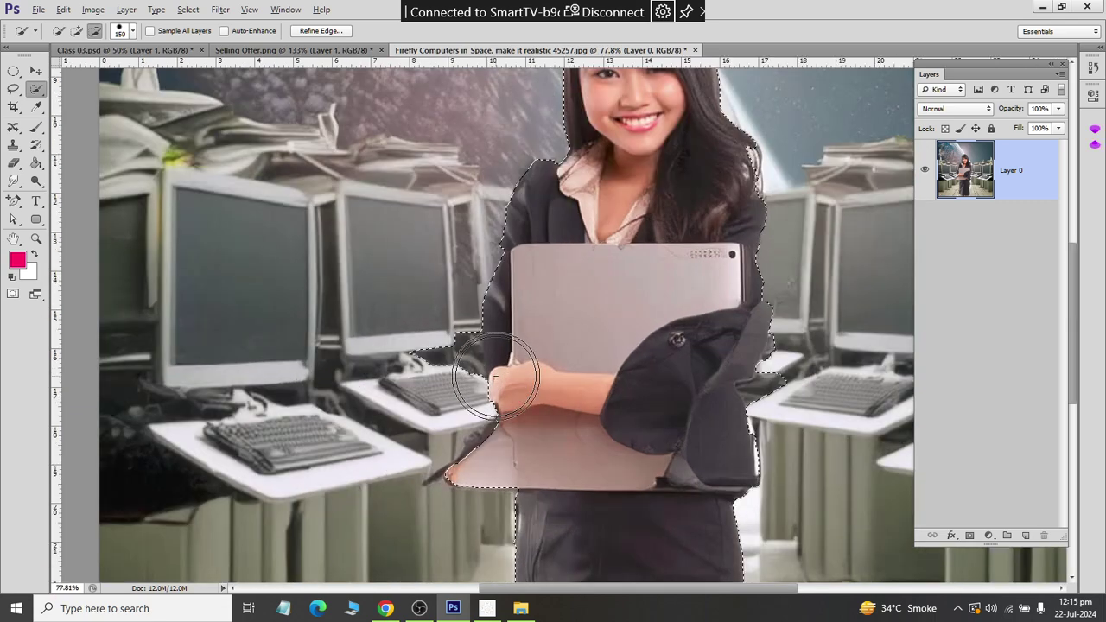
scroll(466, 361, "up", 3)
scroll(458, 359, "up", 2)
scroll(471, 358, "up", 1)
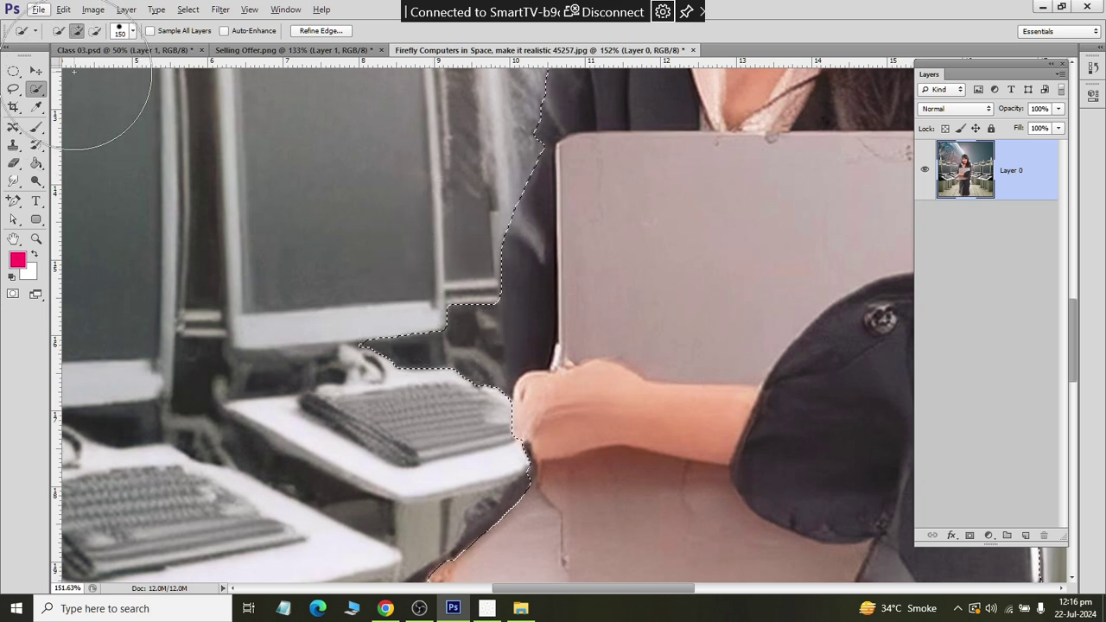
left_click(95, 30)
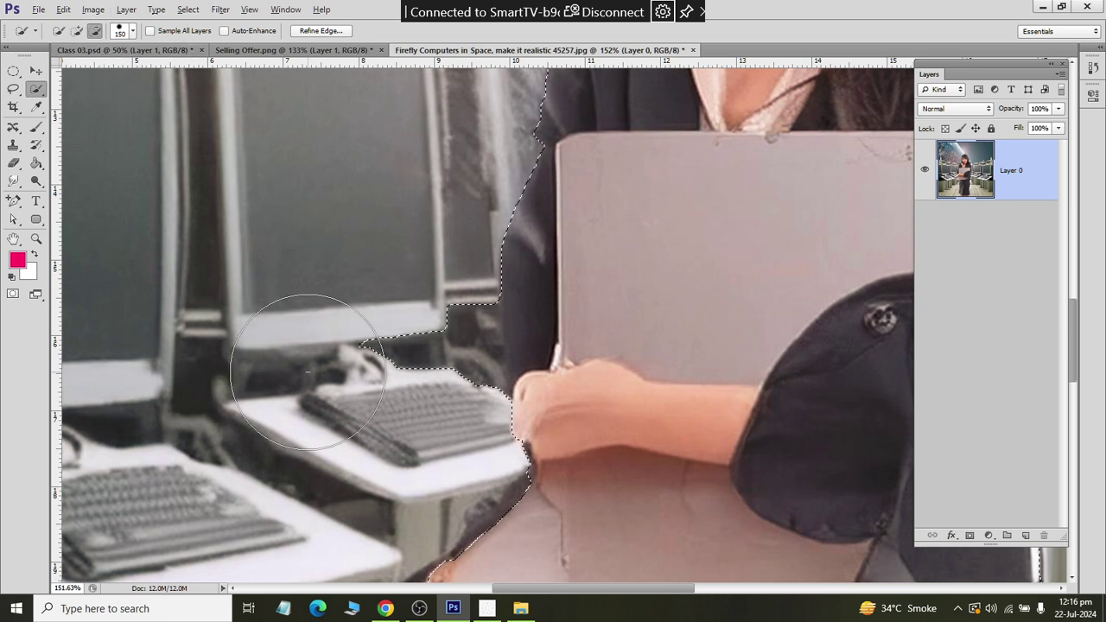
left_click_drag(296, 335, 295, 366)
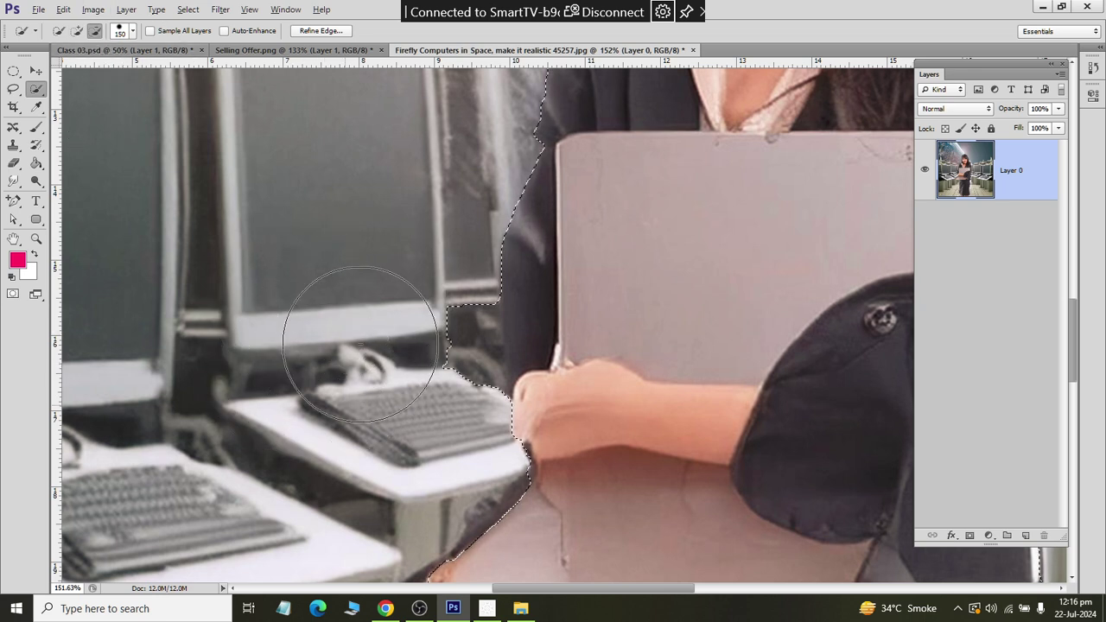
mouse_move(345, 321)
left_mouse_down()
mouse_move(404, 391)
mouse_move(417, 326)
left_mouse_up()
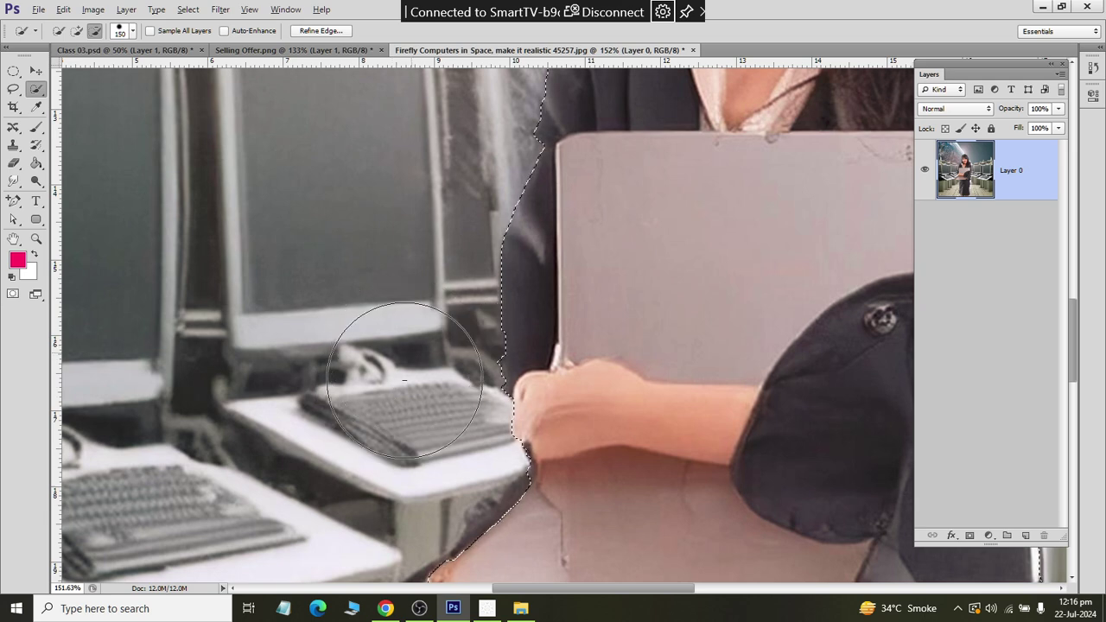
Step: Shrink the brush and remove the background beside the sleeve from the selection
scroll(375, 363, "down", 1)
scroll(374, 363, "down", 5)
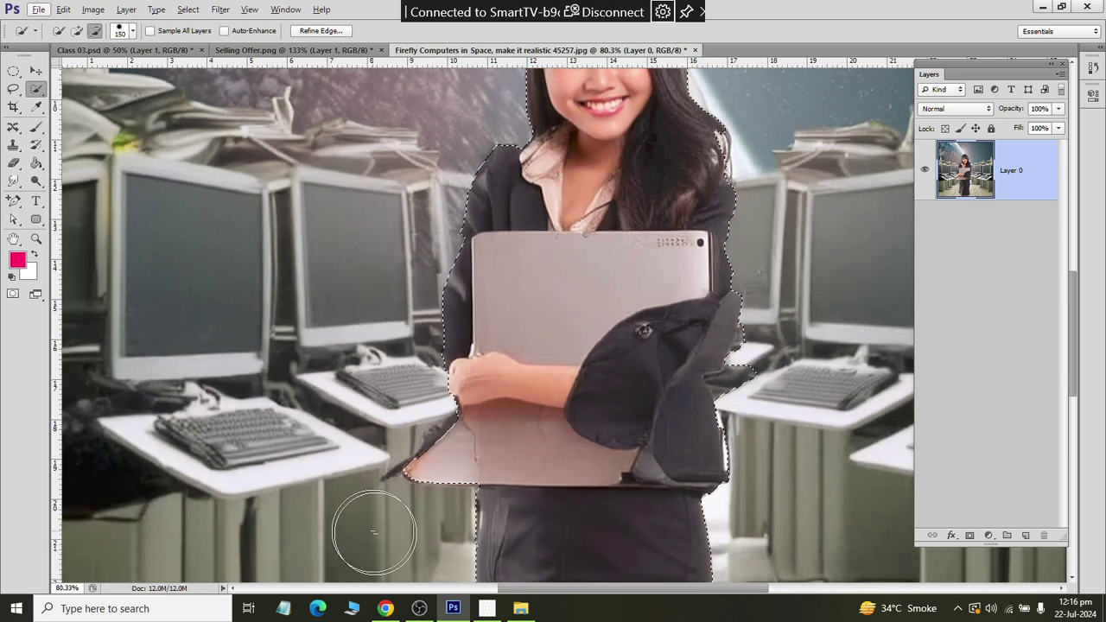
scroll(873, 346, "up", 3)
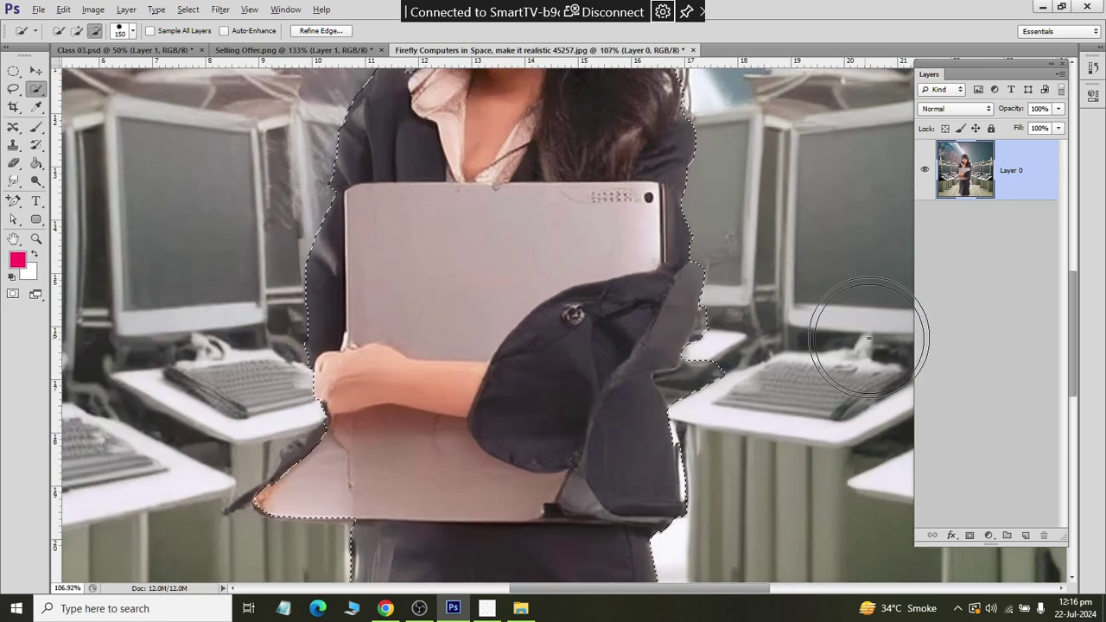
scroll(839, 309, "up", 3)
scroll(778, 354, "up", 3)
key("alt")
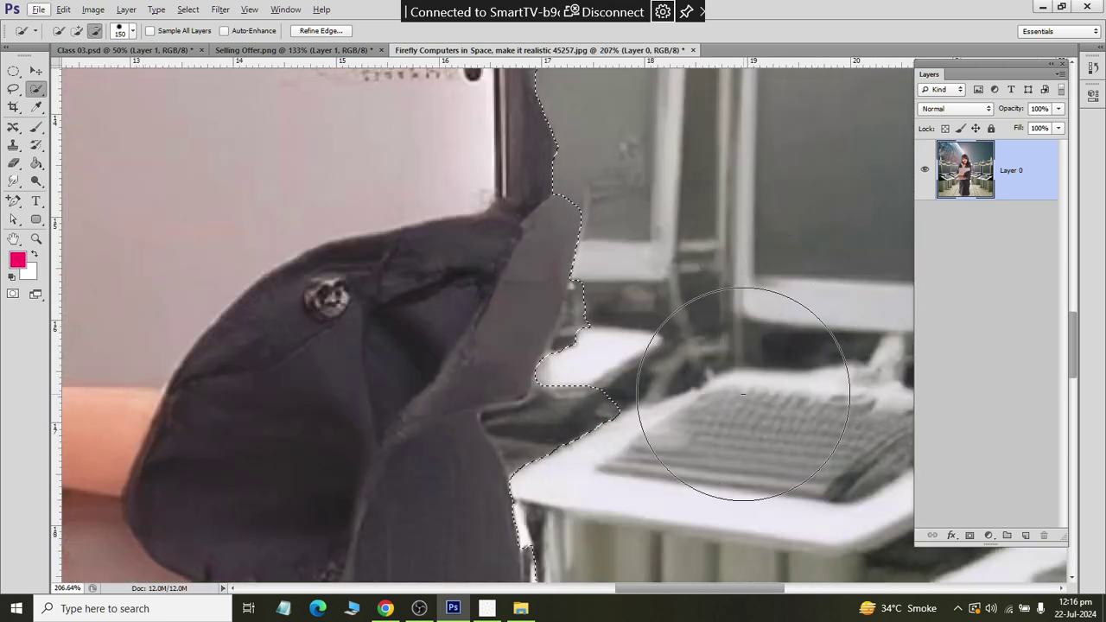
key("bracketleft")
key("bracketleft")
key("bracketleft")
key("bracketleft")
key("bracketleft")
key("bracketleft")
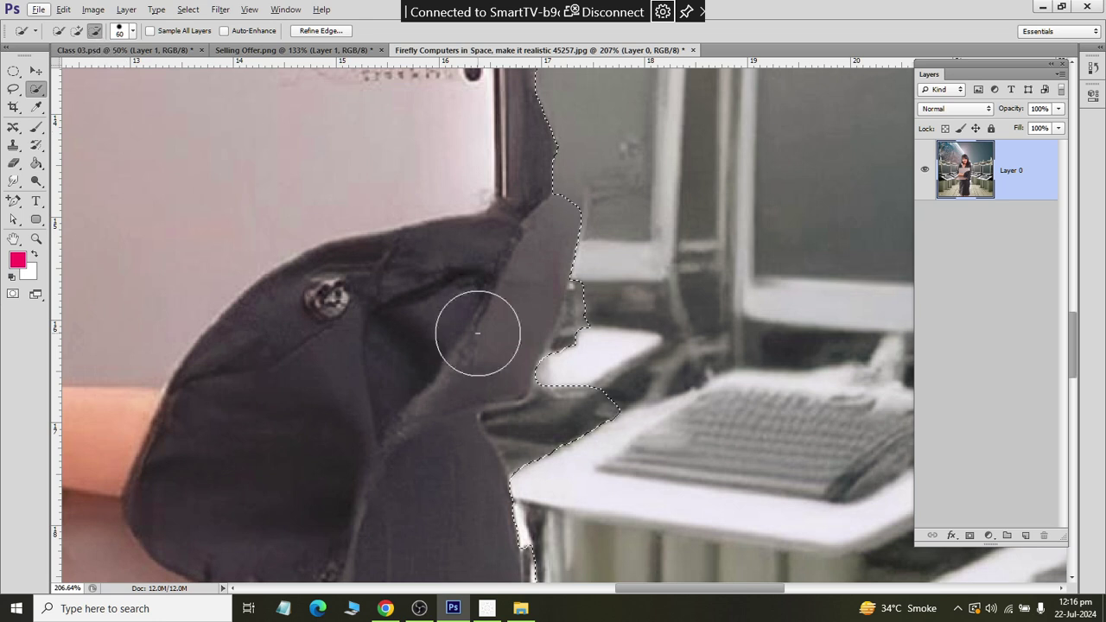
mouse_move(654, 439)
left_mouse_down()
mouse_move(618, 421)
mouse_move(554, 462)
mouse_move(603, 432)
left_mouse_up()
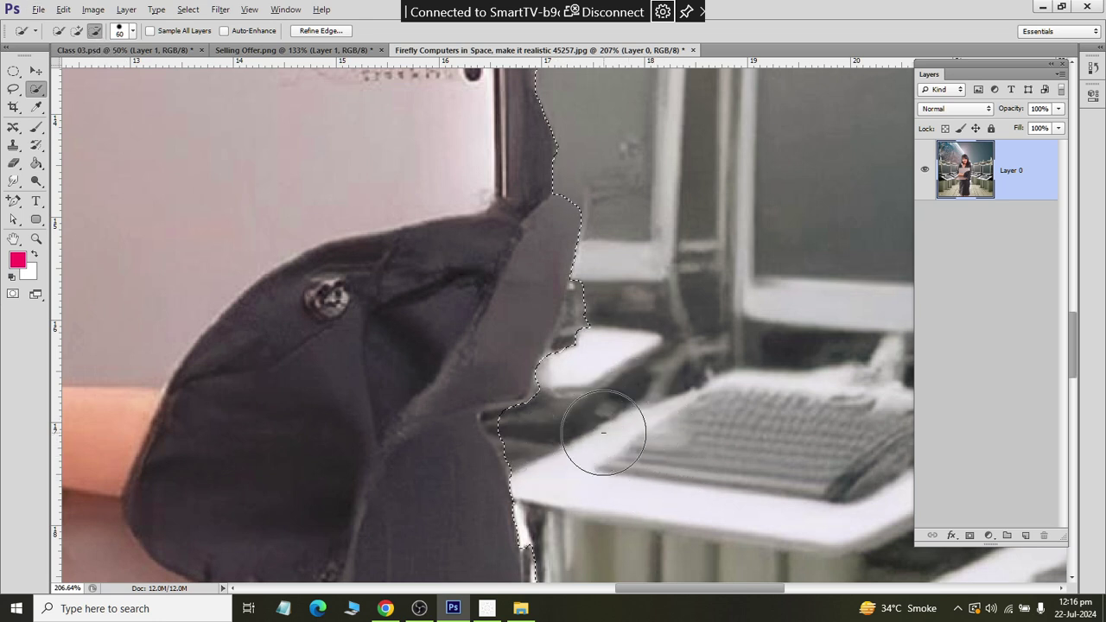
Step: Shrink the brush to 15 px and trim the selection edge along the sleeve
key("bracketleft")
key("bracketleft")
key("bracketleft")
key("bracketleft")
scroll(354, 412, "up", 1)
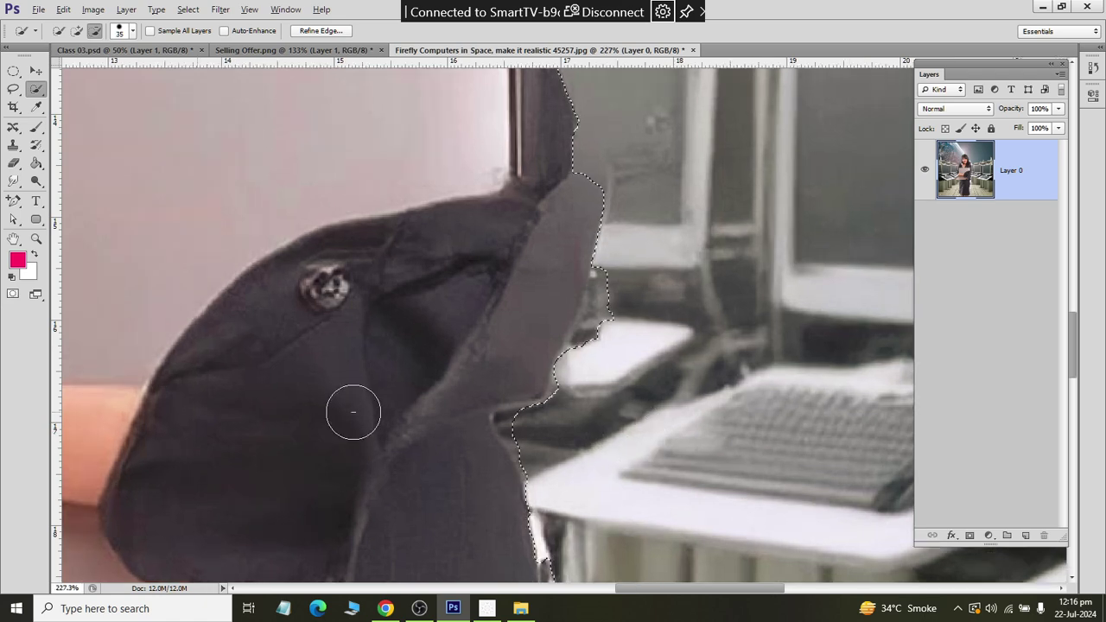
scroll(354, 412, "up", 7)
key("bracketleft")
key("bracketleft")
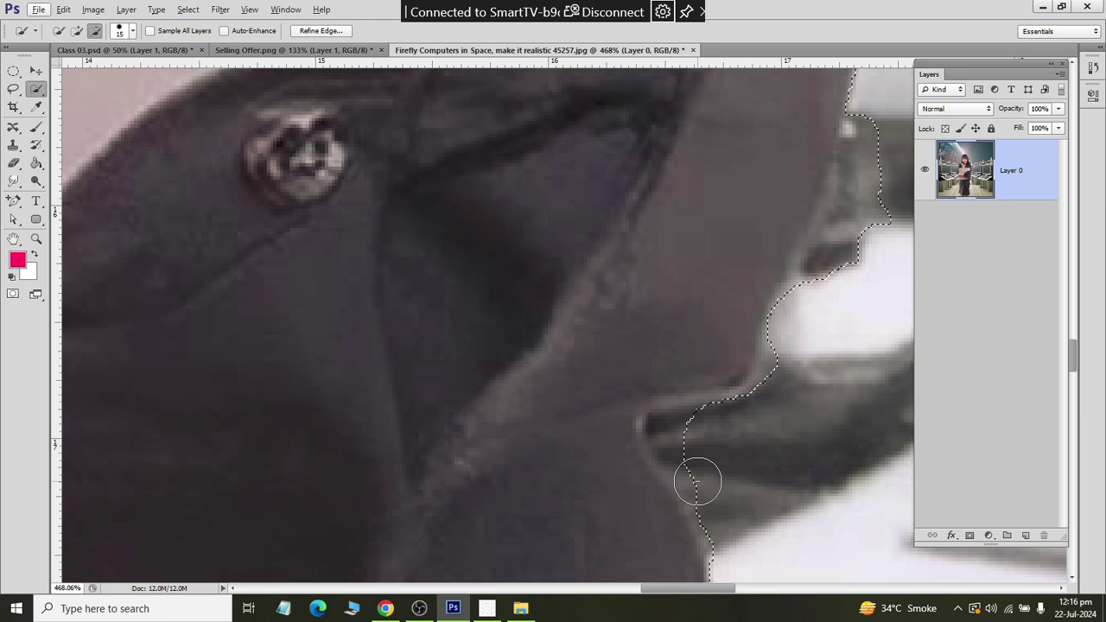
left_click_drag(698, 480, 824, 367)
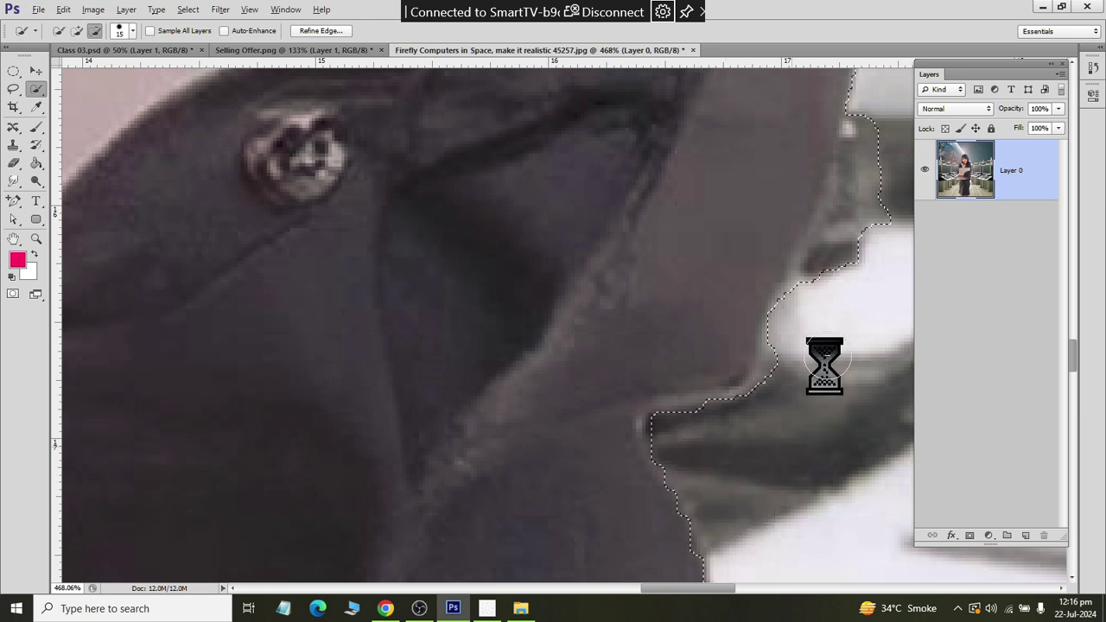
scroll(824, 367, "up", 1)
mouse_move(822, 349)
left_mouse_down()
mouse_move(860, 259)
mouse_move(881, 153)
mouse_move(858, 244)
left_mouse_up()
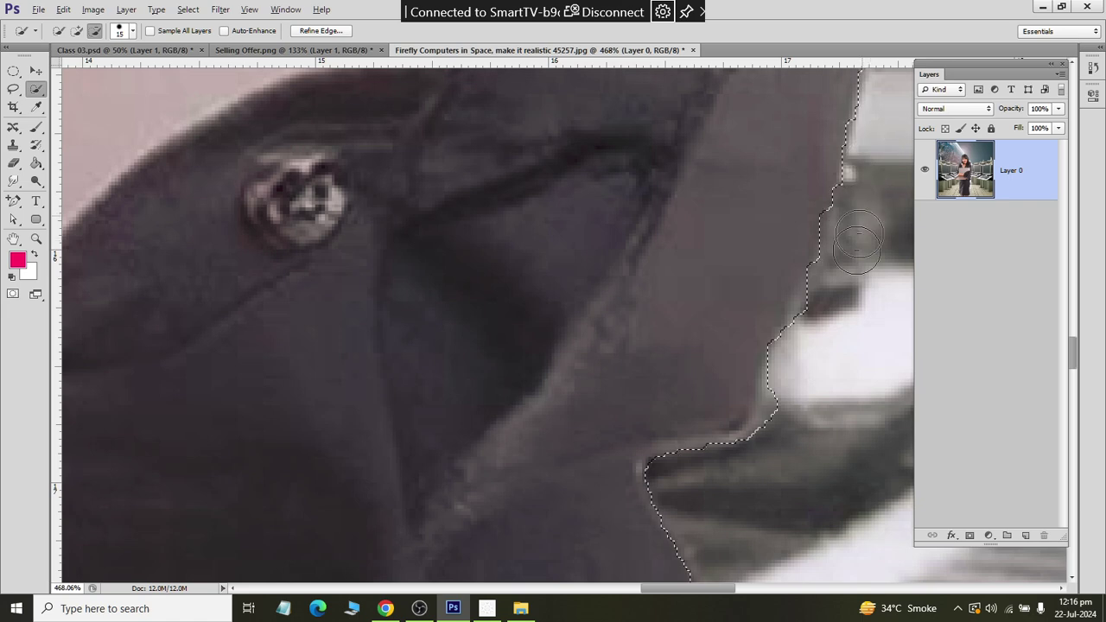
scroll(856, 251, "down", 2)
scroll(849, 279, "down", 1)
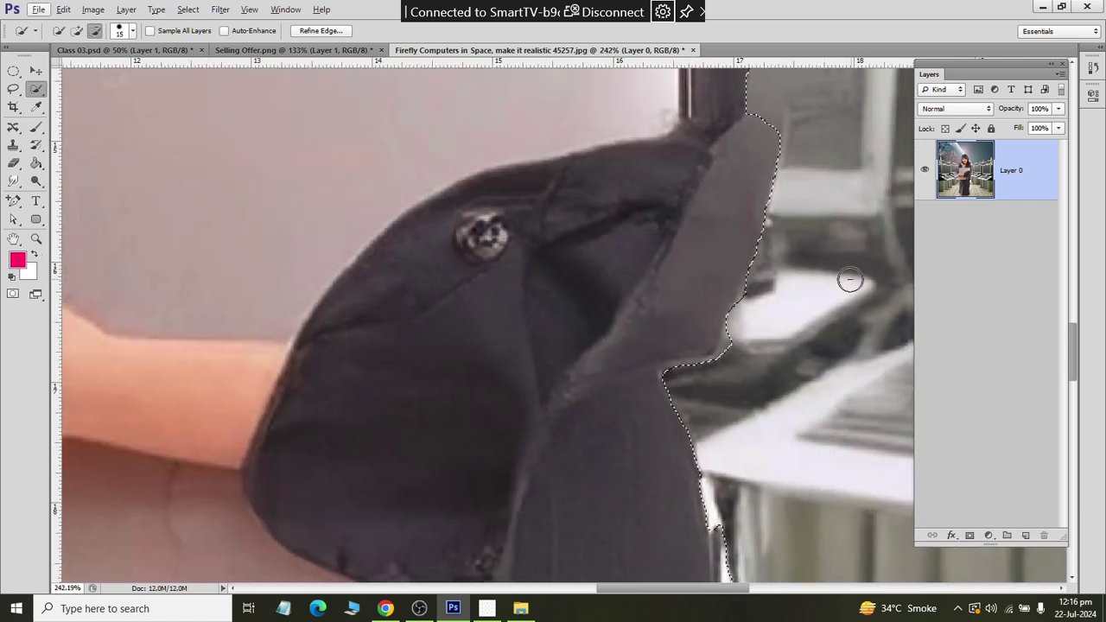
scroll(843, 272, "down", 2)
scroll(834, 268, "up", 3)
scroll(822, 259, "up", 2)
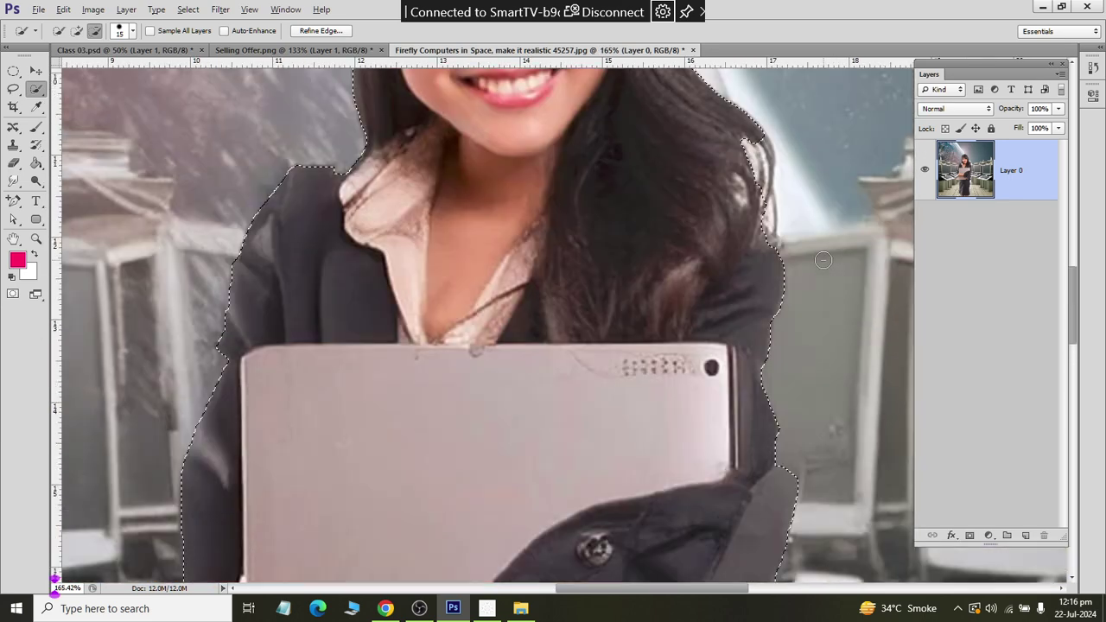
scroll(823, 260, "up", 2)
scroll(825, 294, "up", 1)
scroll(830, 323, "up", 2)
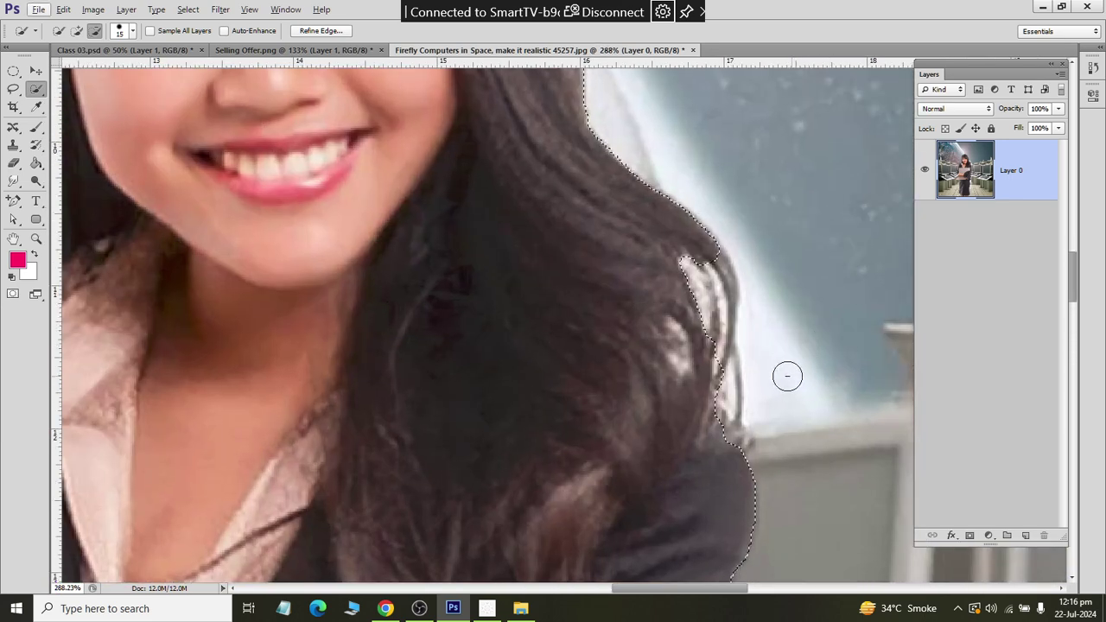
left_click(696, 266)
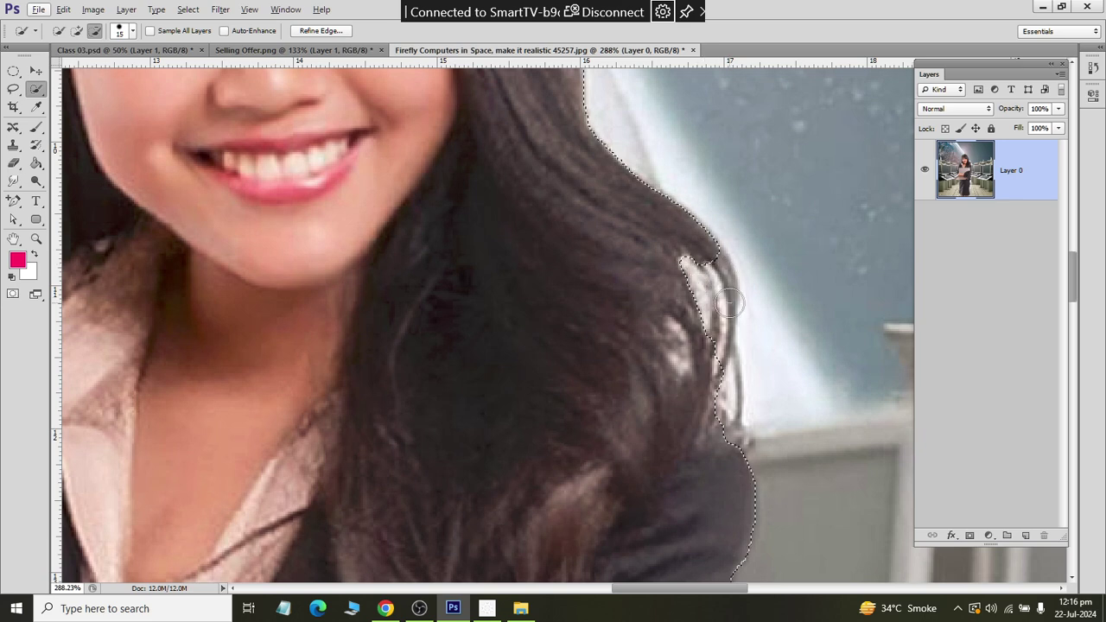
left_click(76, 31)
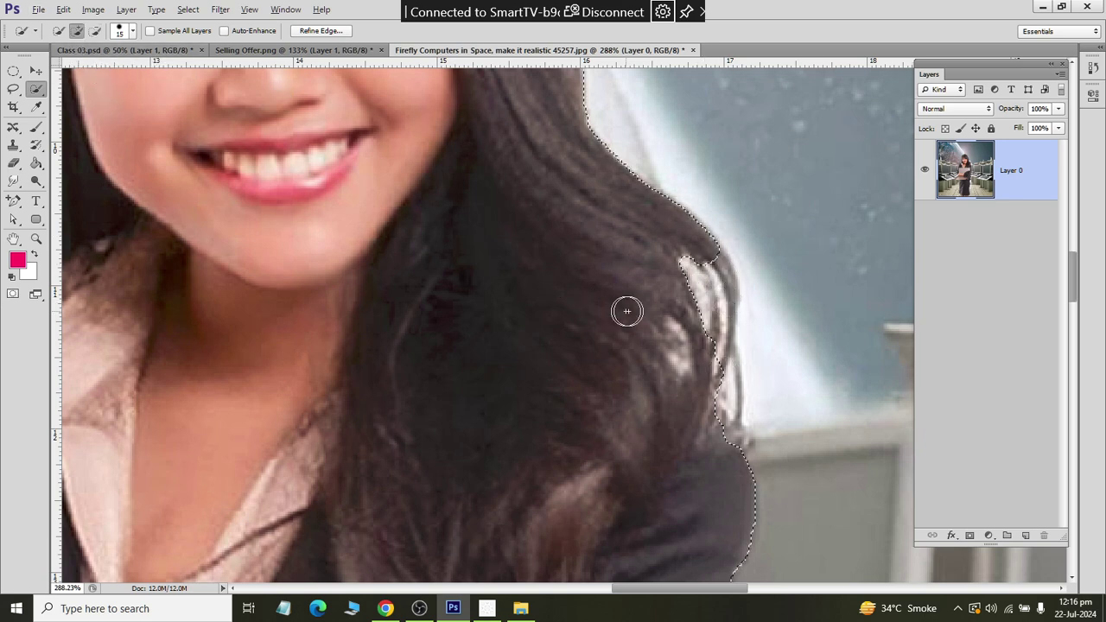
left_click_drag(679, 274, 696, 363)
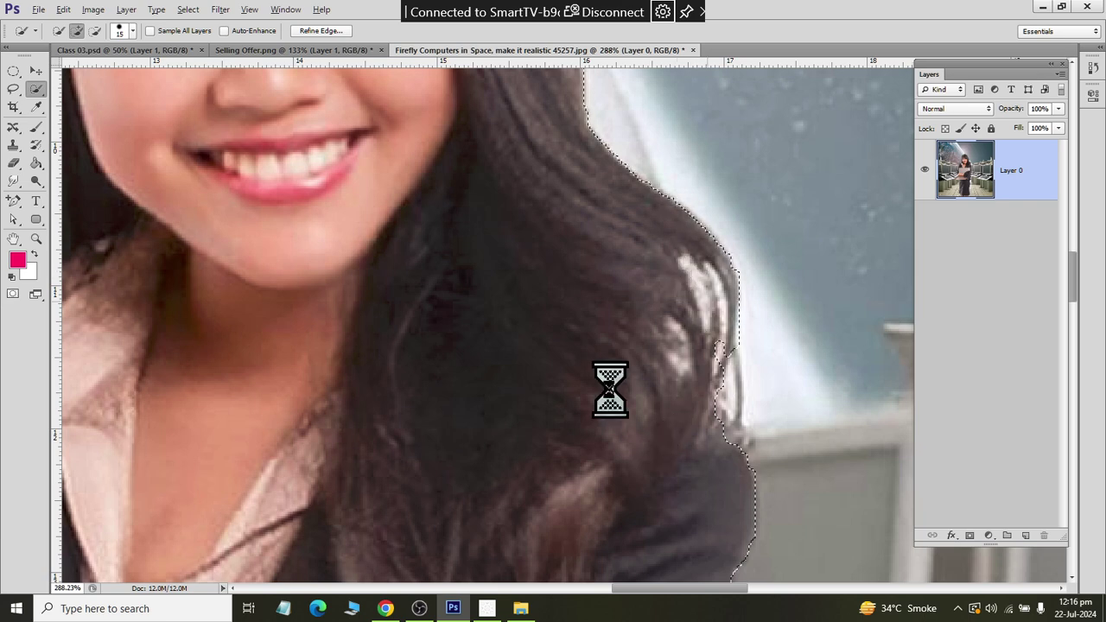
scroll(610, 383, "down", 3)
scroll(585, 286, "up", 3)
scroll(464, 317, "left", 3)
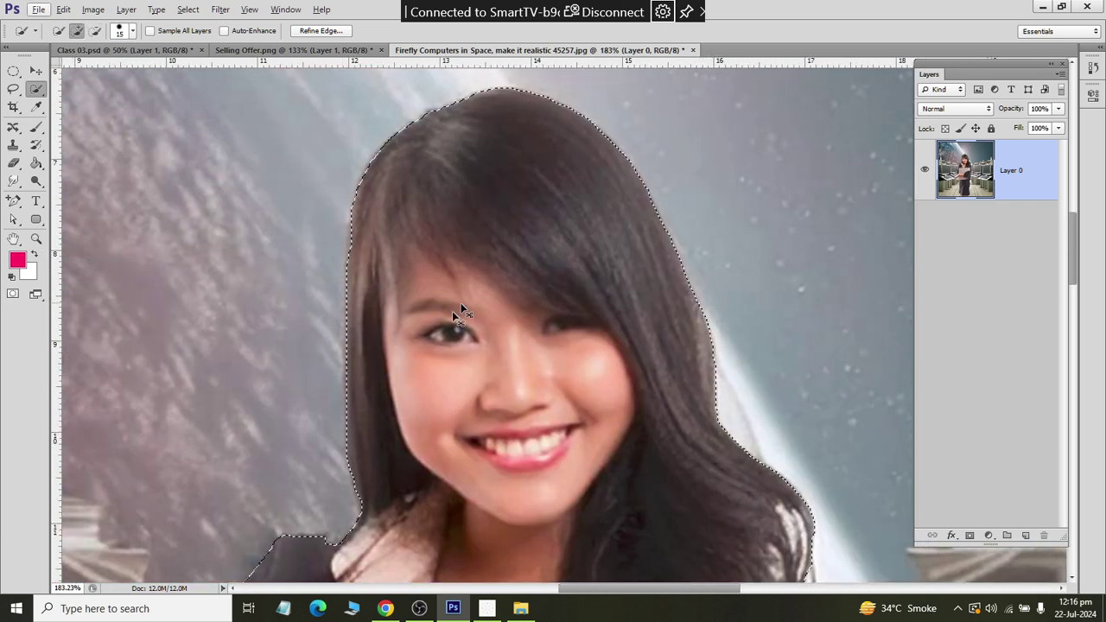
scroll(440, 390, "down", 3)
scroll(252, 472, "right", 2)
scroll(251, 473, "down", 2)
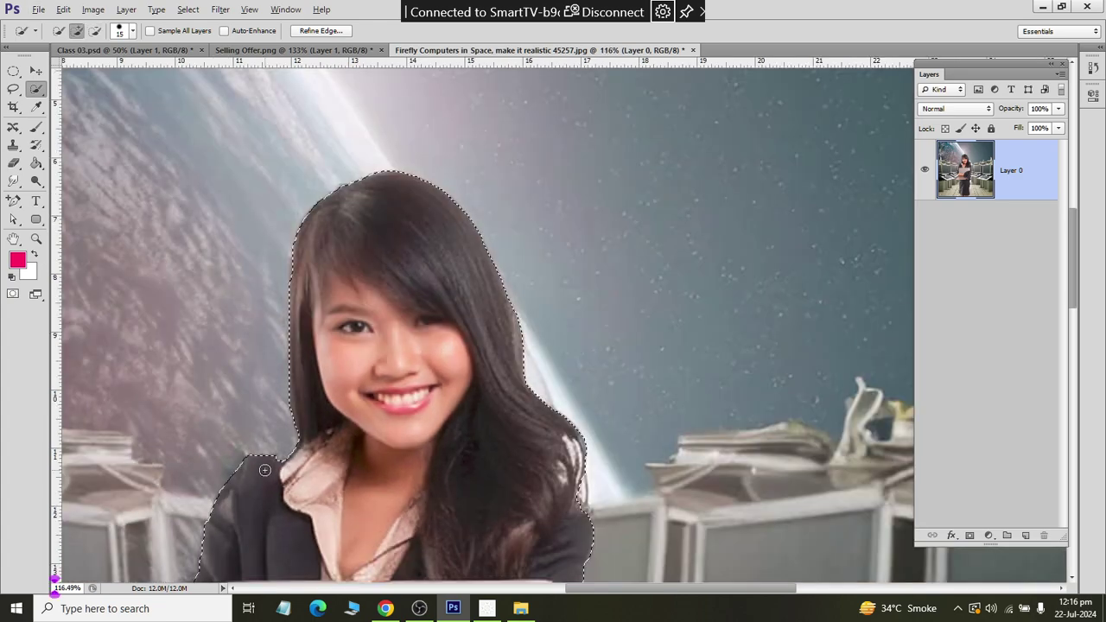
scroll(265, 464, "down", 1)
scroll(297, 459, "down", 2)
scroll(299, 460, "down", 2)
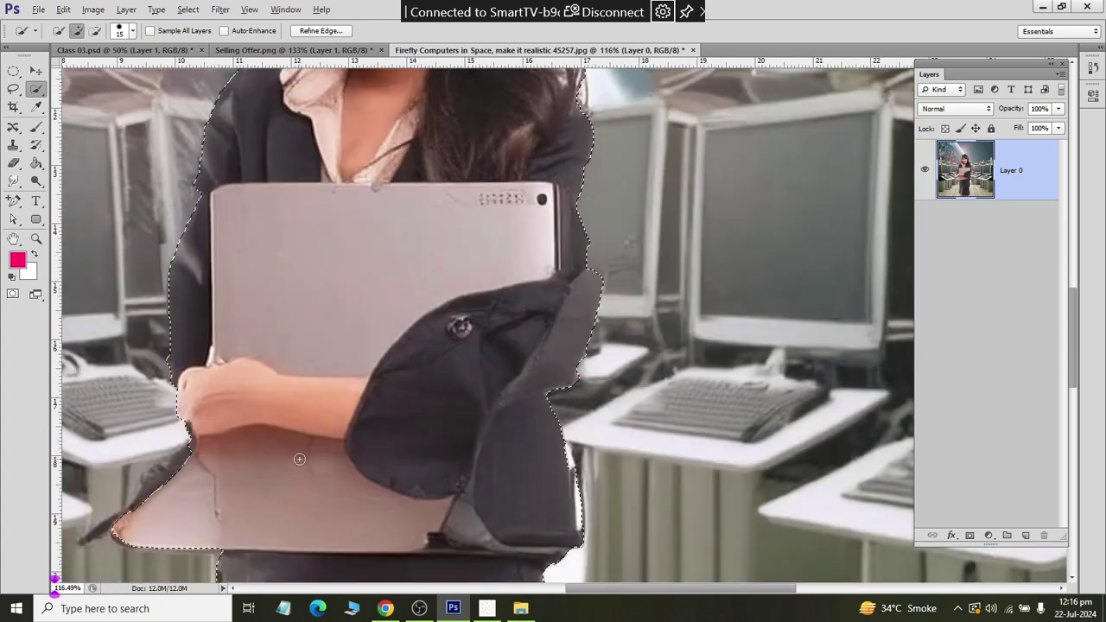
scroll(299, 460, "down", 3)
scroll(299, 460, "down", 3)
scroll(299, 459, "down", 1)
scroll(299, 459, "down", 2)
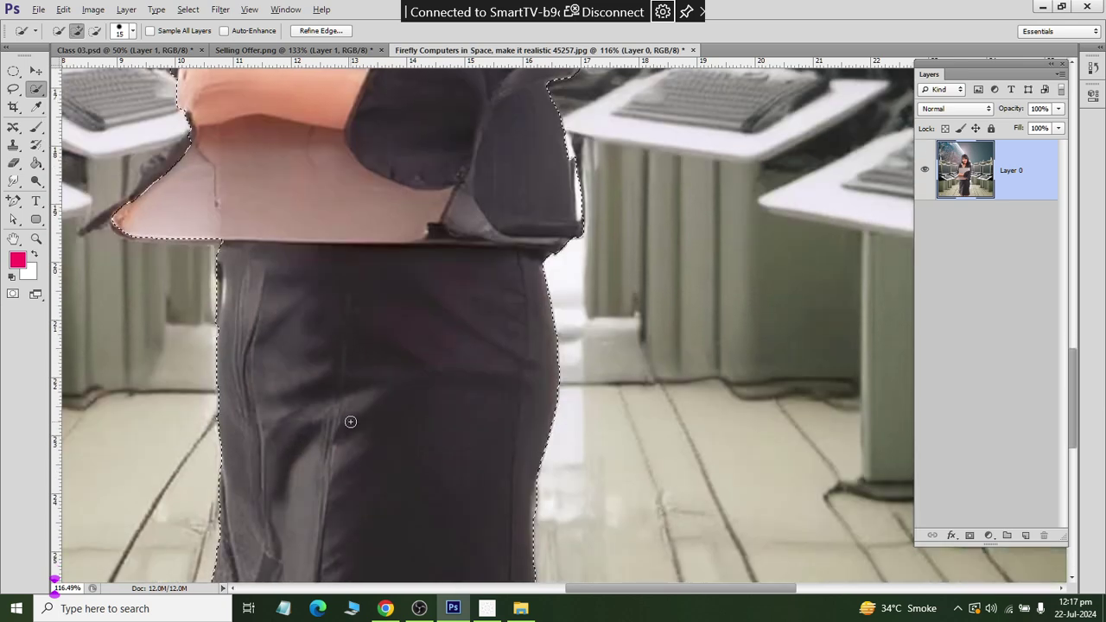
scroll(350, 422, "down", 2)
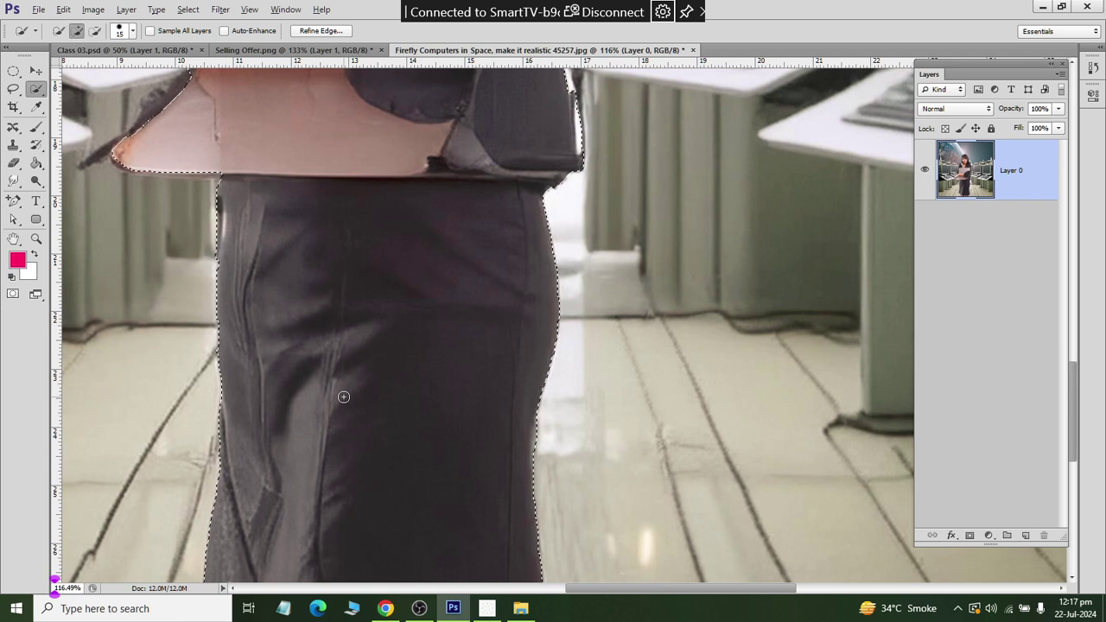
Step: Copy the selected woman to the clipboard with Edit > Copy
left_click(63, 10)
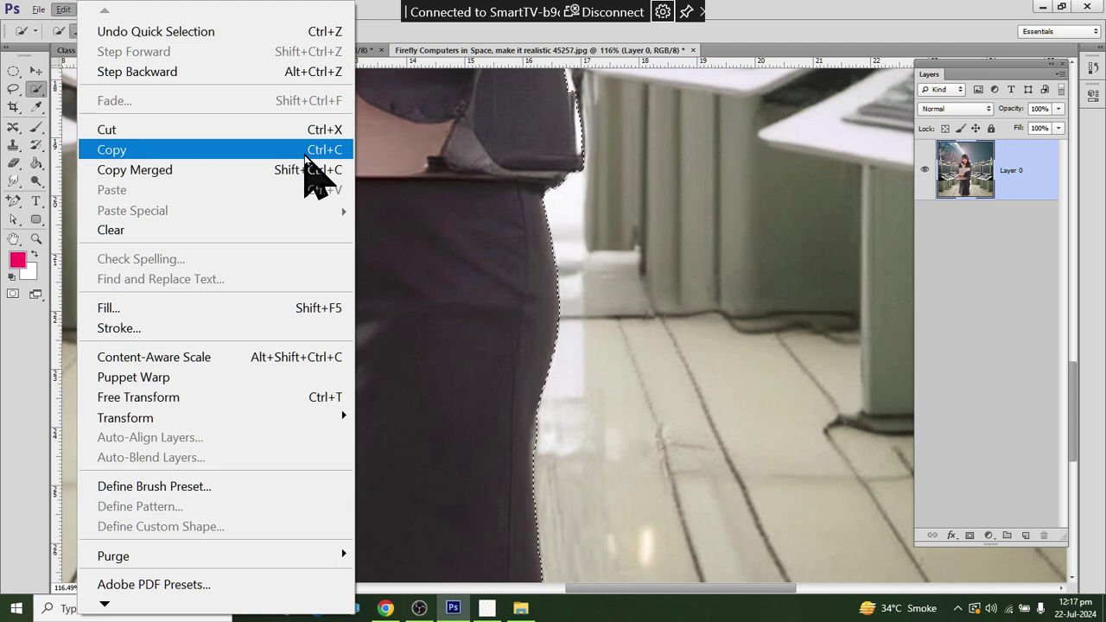
left_click(750, 19)
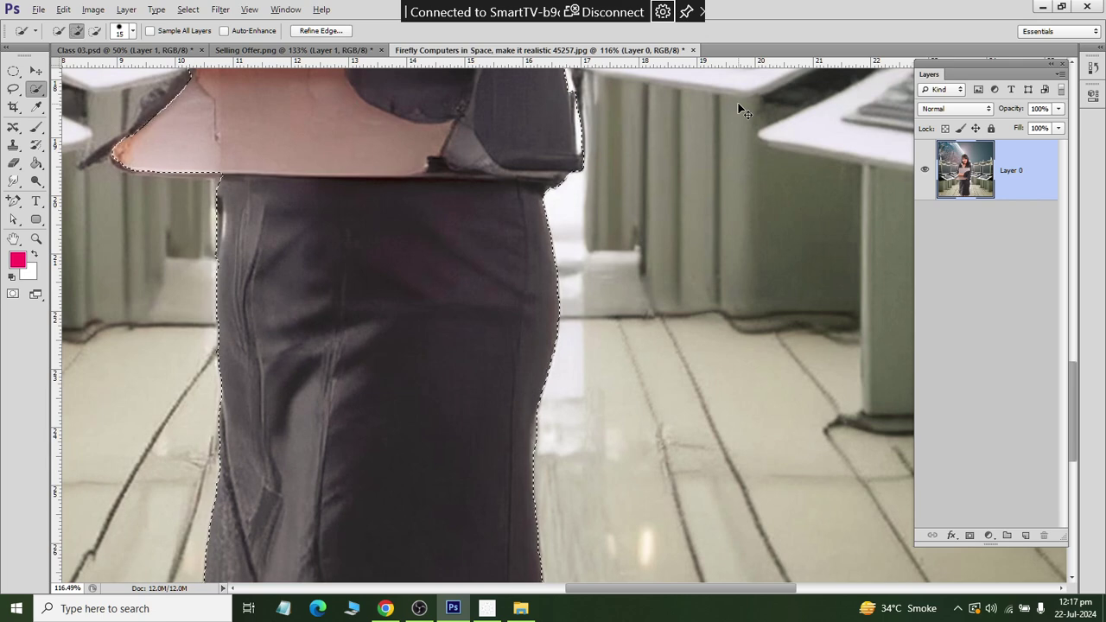
left_click(38, 10)
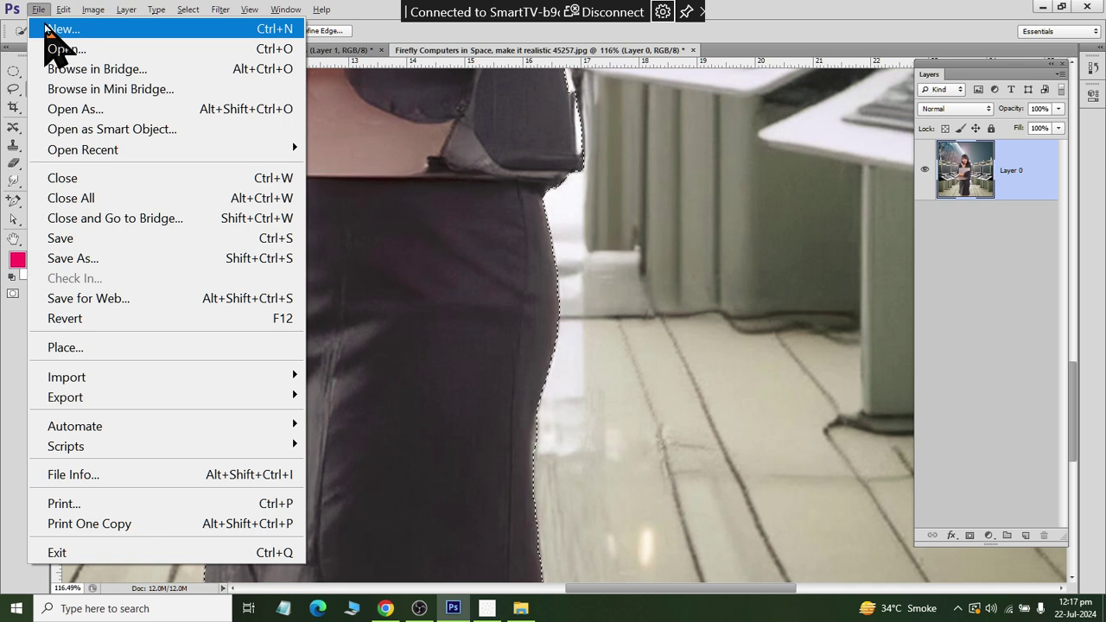
Step: Create a new 612 × 1601 px document at 100 pixels/inch resolution
left_click(48, 29)
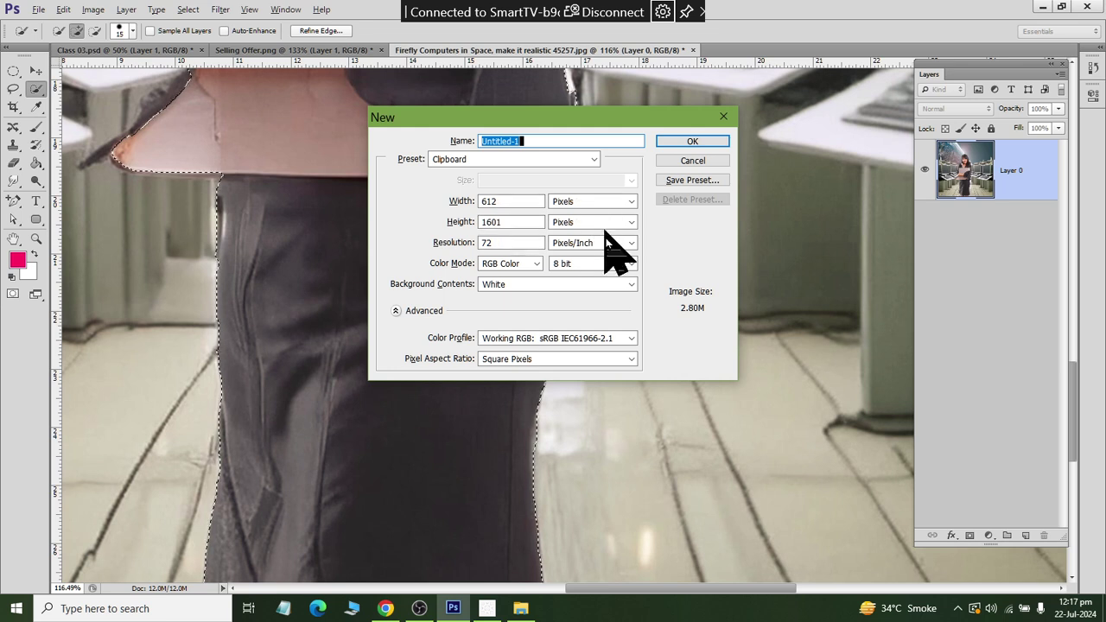
double_click(518, 242)
type("10")
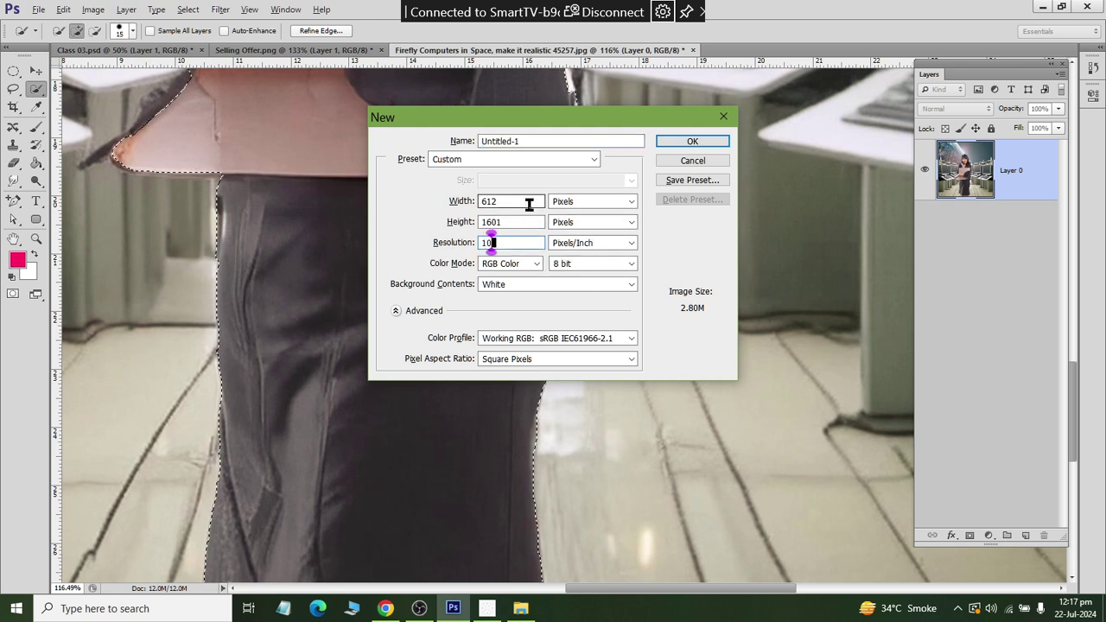
type("0")
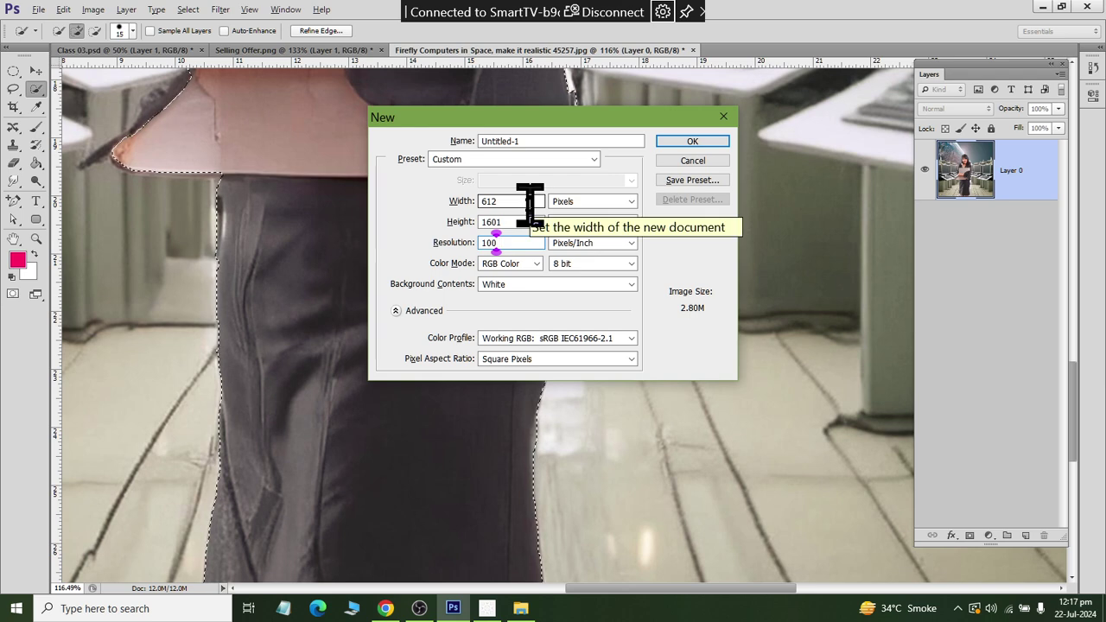
left_click(701, 161)
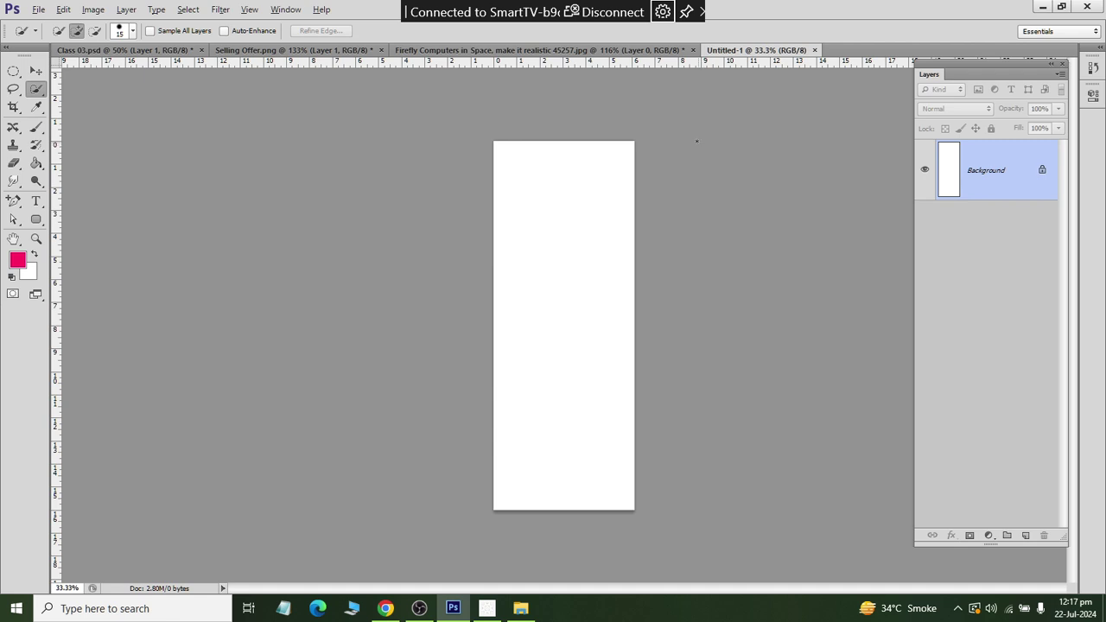
Step: Drag the woman into Untitled-1 as Layer 1 and unlock the white background as Layer 0
left_click_drag(694, 143, 694, 141)
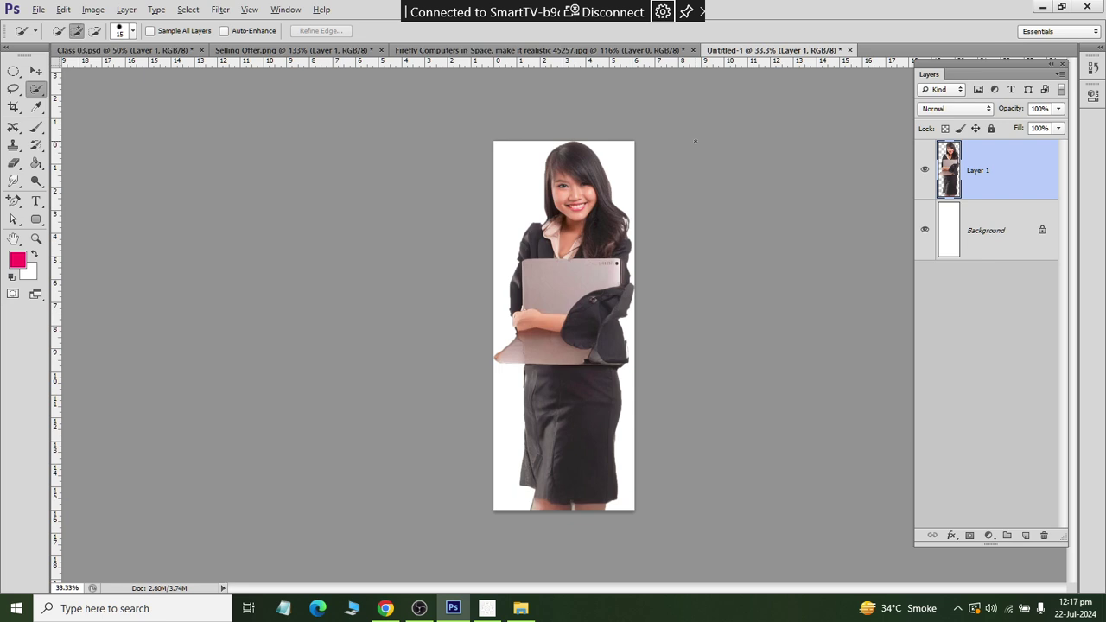
left_click(1044, 229)
double_click(1042, 241)
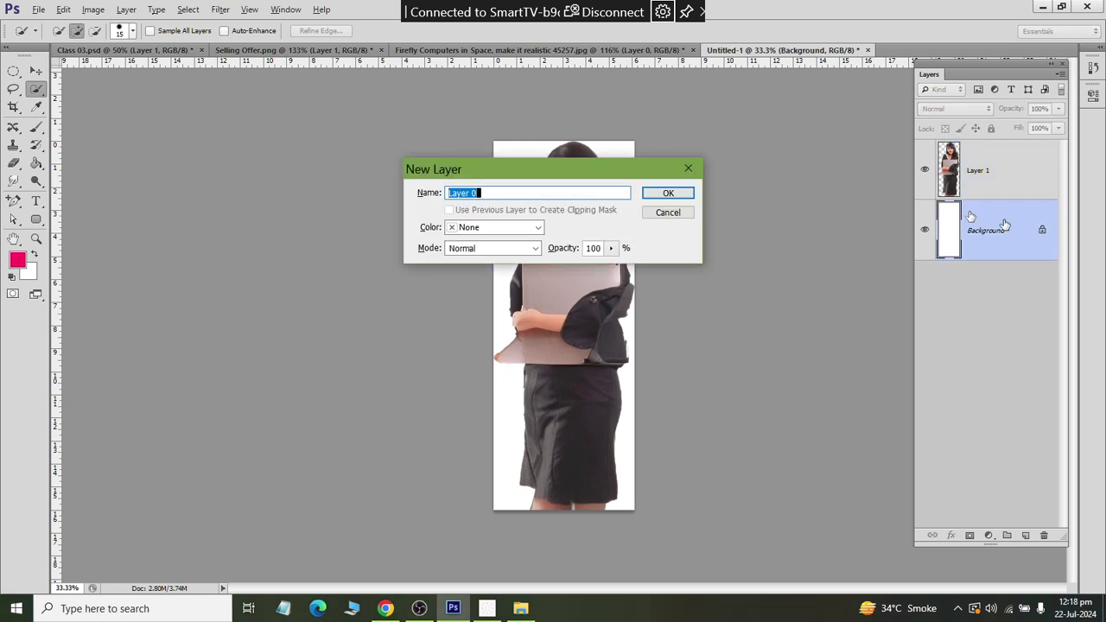
left_click(667, 193)
Step: Fill Layer 0 with bright green (30fd87) using the Paint Bucket
key("i")
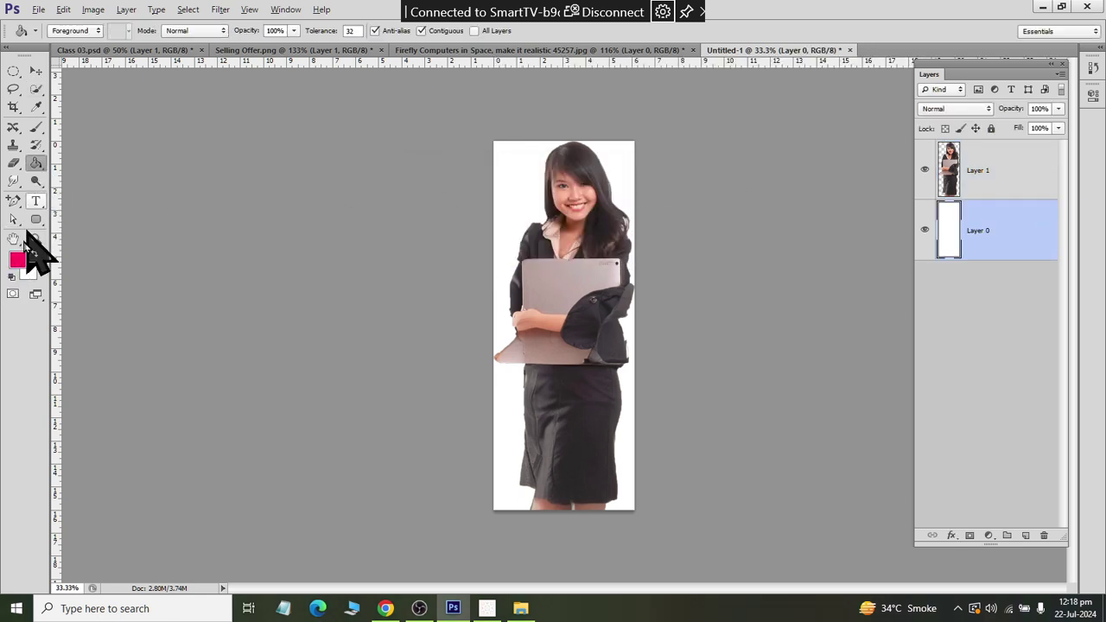
left_click(17, 260)
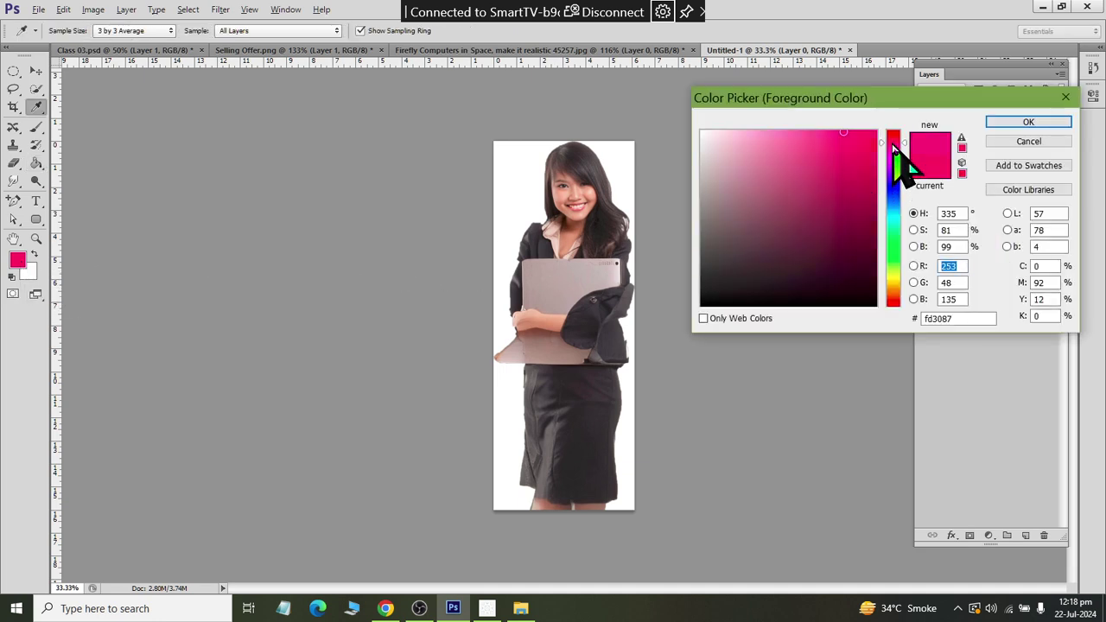
left_click_drag(893, 163, 889, 236)
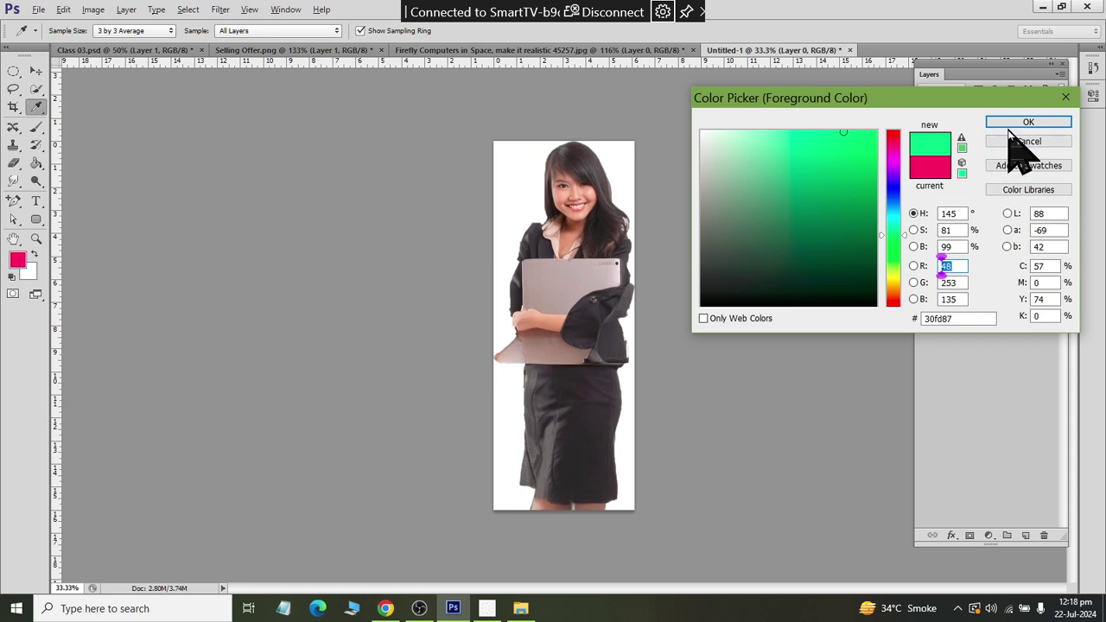
left_click(1023, 141)
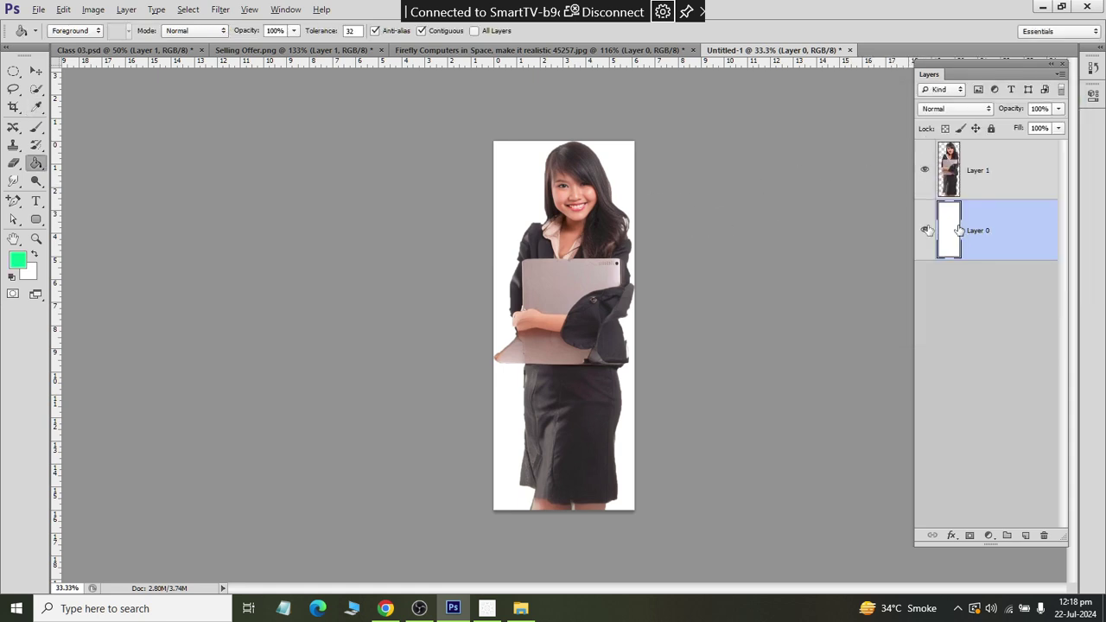
left_click(508, 170)
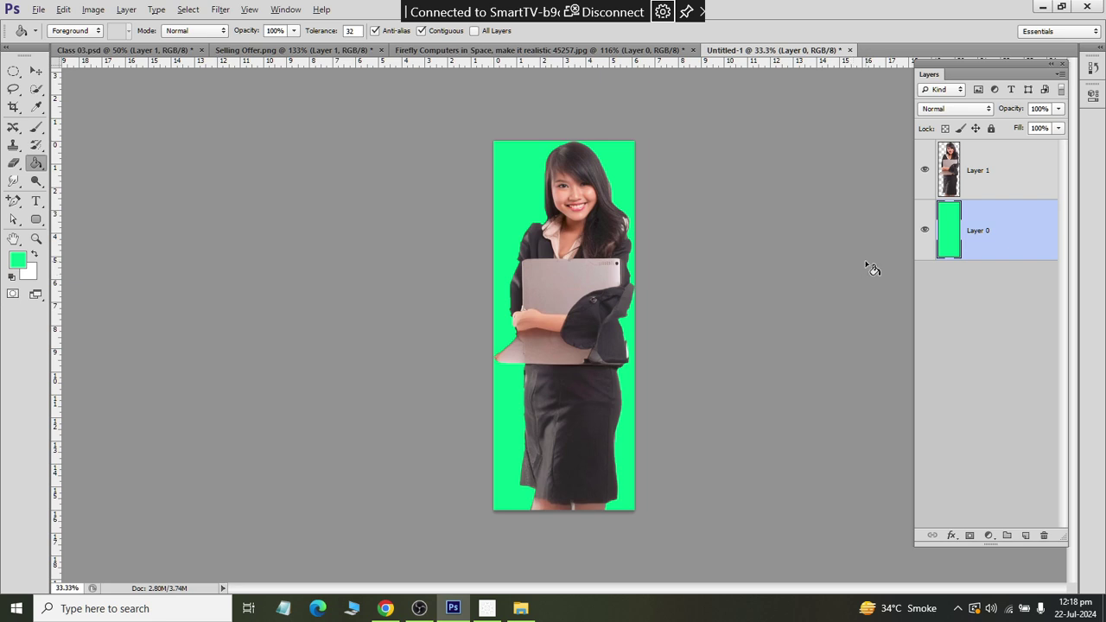
Step: Set the foreground colour to cyan (16edea) and paint-bucket fill Layer 0 behind the woman
left_click(18, 260)
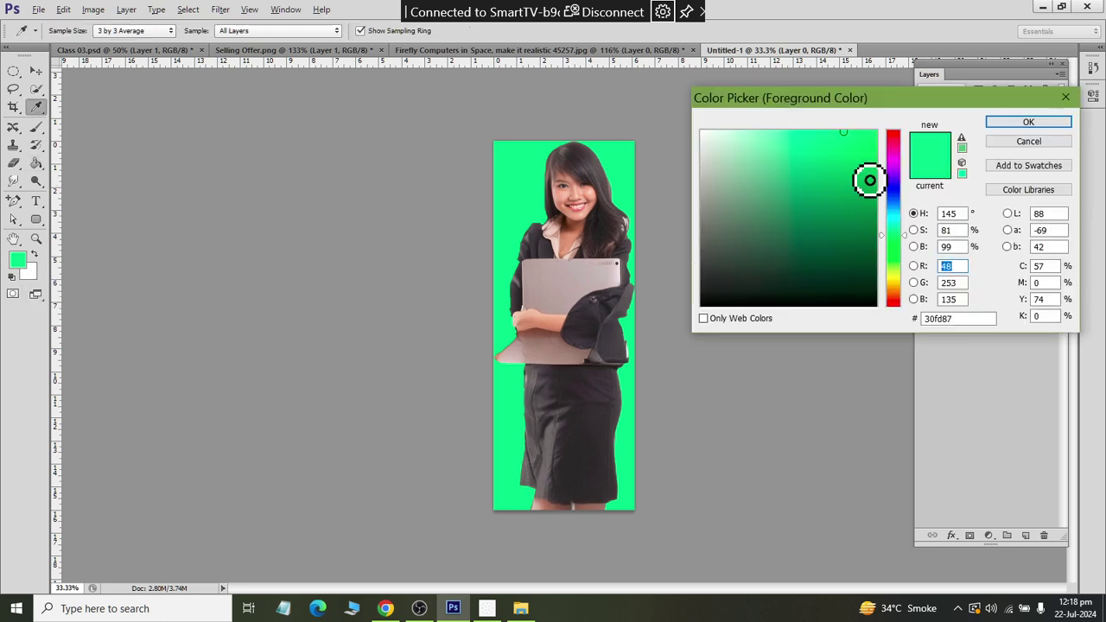
left_click(895, 219)
left_click(861, 143)
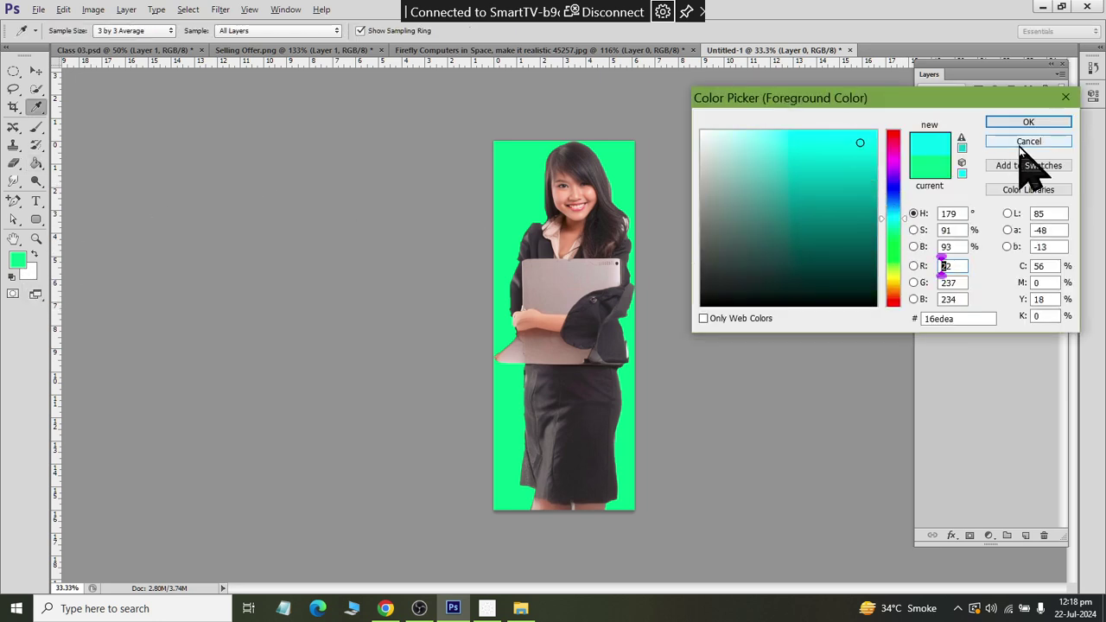
left_click(1029, 122)
key("g")
left_click(617, 179)
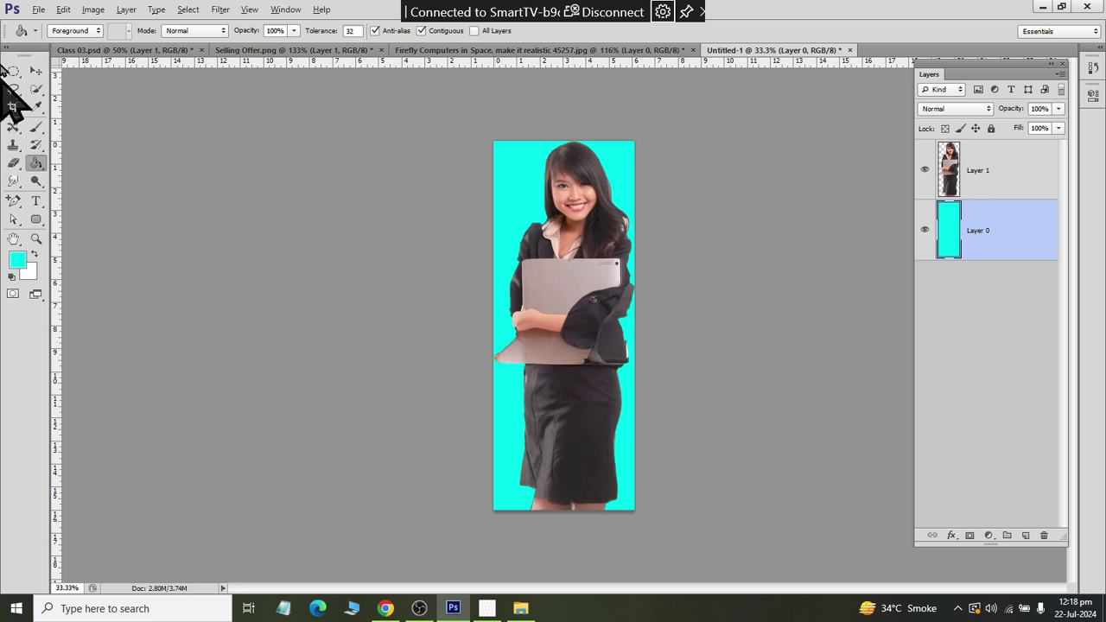
Step: Start a Save As copy with PNG chosen as the file format
left_click(39, 10)
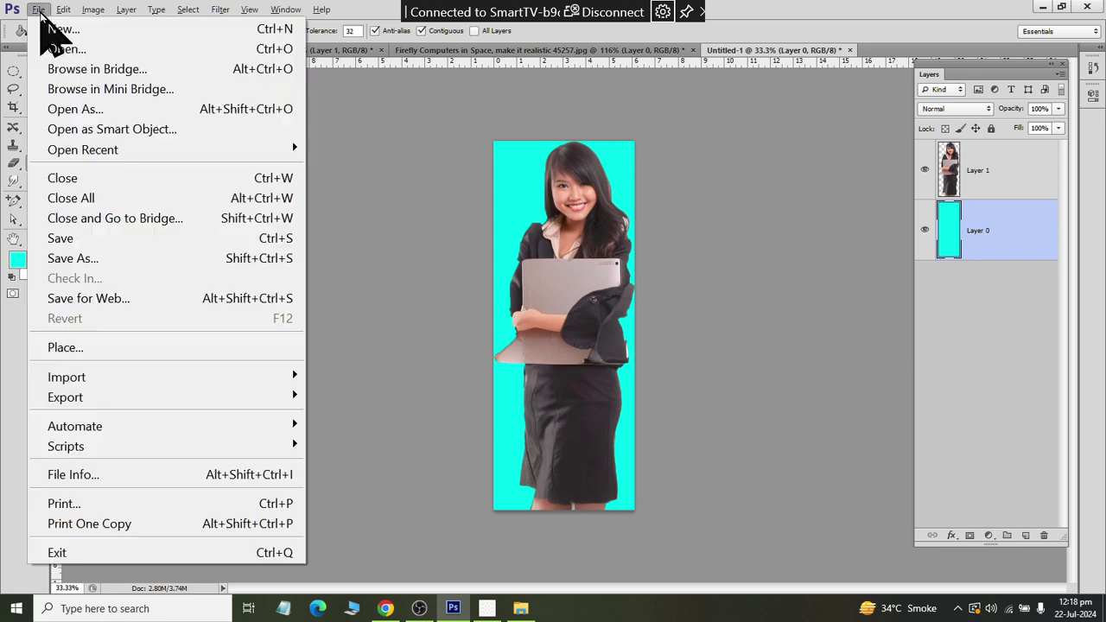
left_click(72, 266)
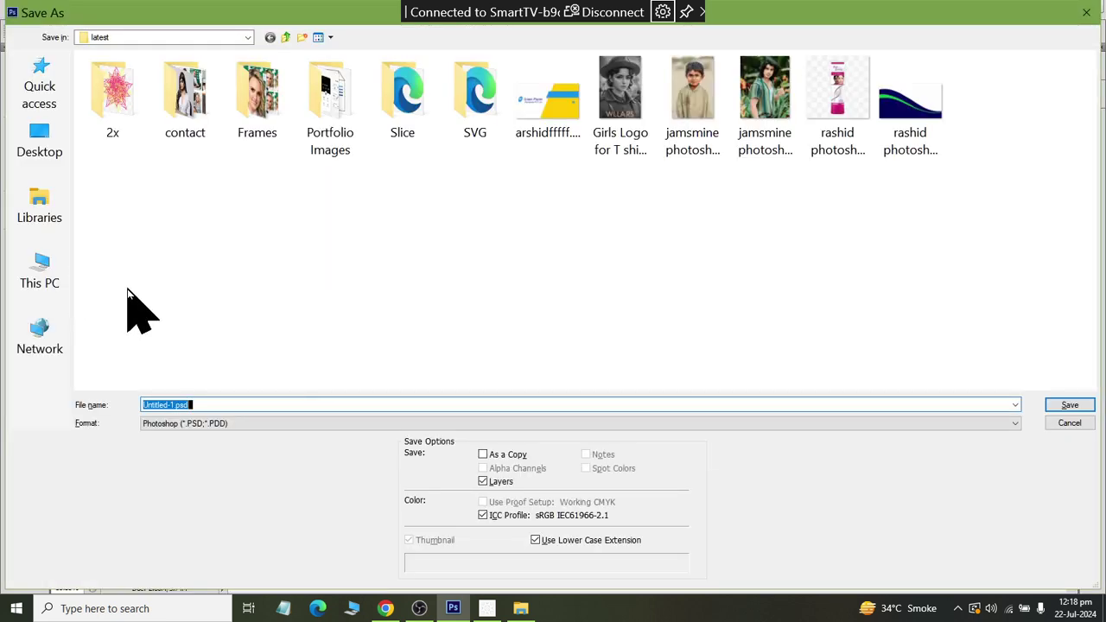
left_click(244, 425)
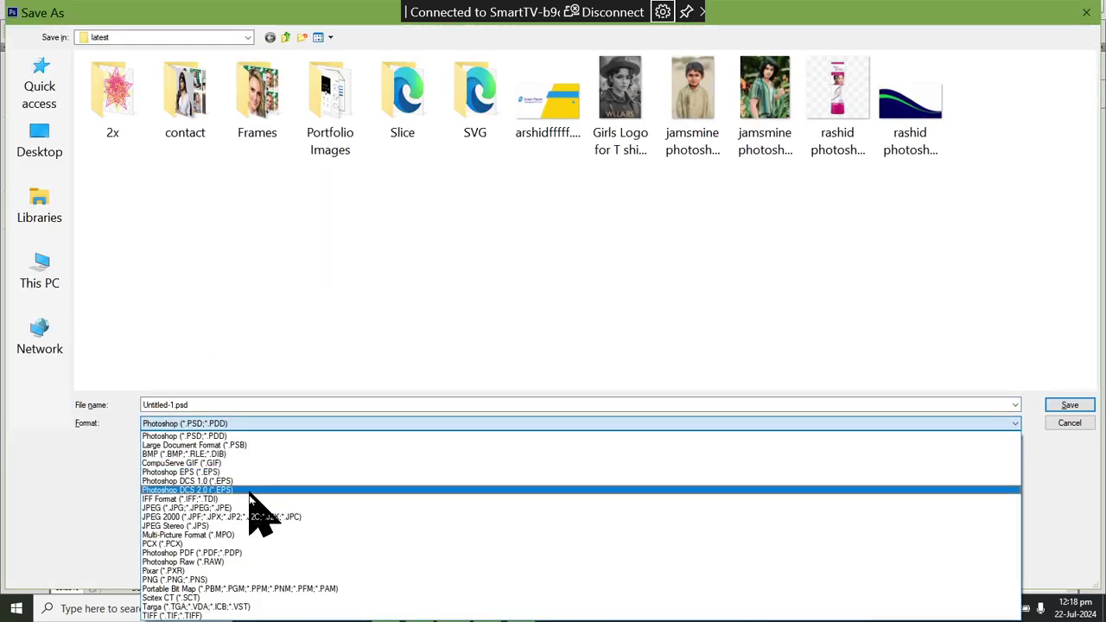
left_click(278, 581)
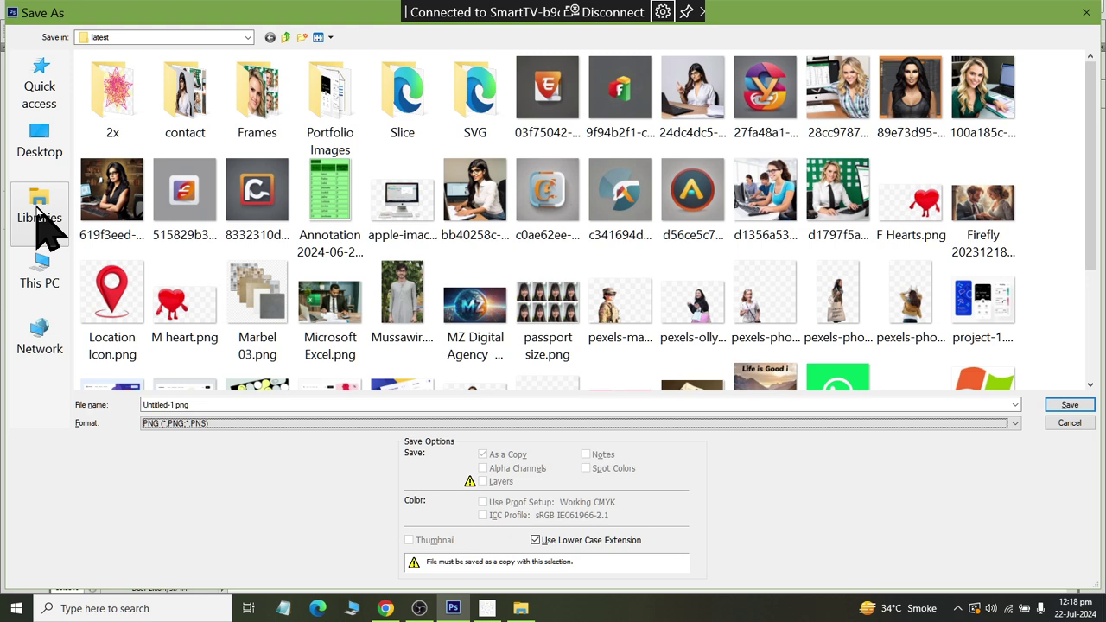
Step: Navigate to the Documents > latest folder
left_click(39, 221)
double_click(383, 104)
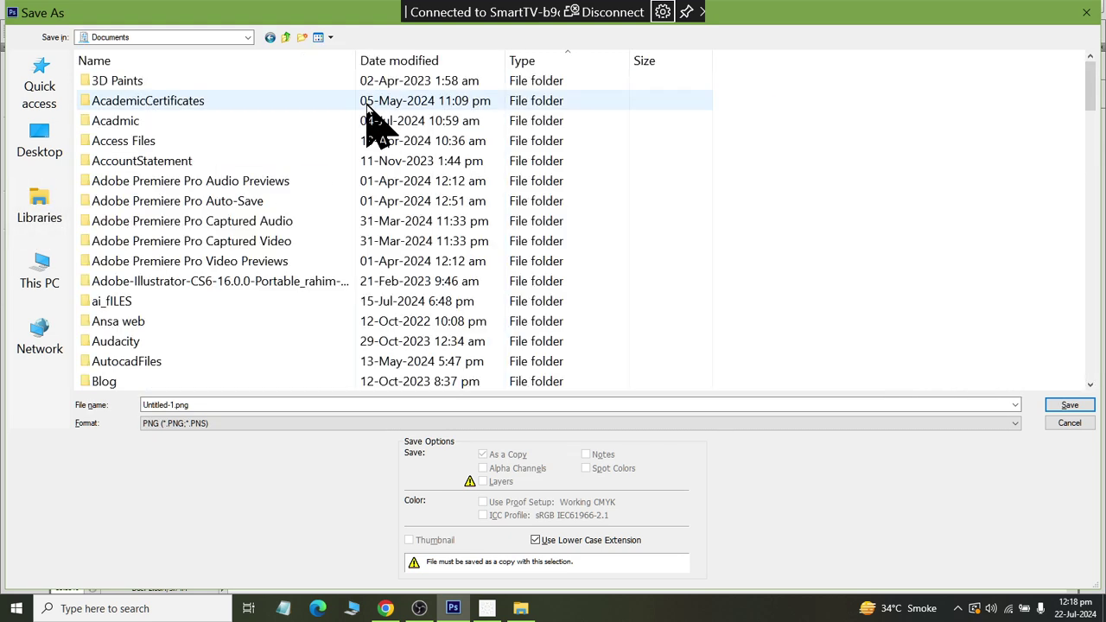
type("latest")
key("Return")
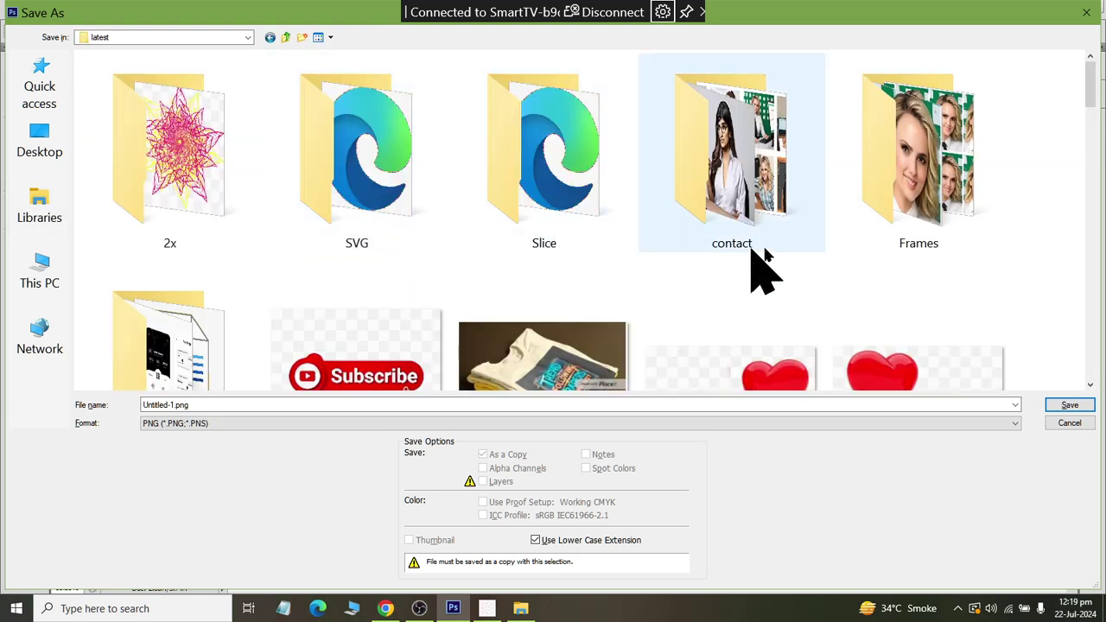
scroll(842, 259, "down", 5)
scroll(829, 285, "down", 5)
Step: Name the file 'New Girl Background' and save it, accepting the PNG Options
left_click(297, 402)
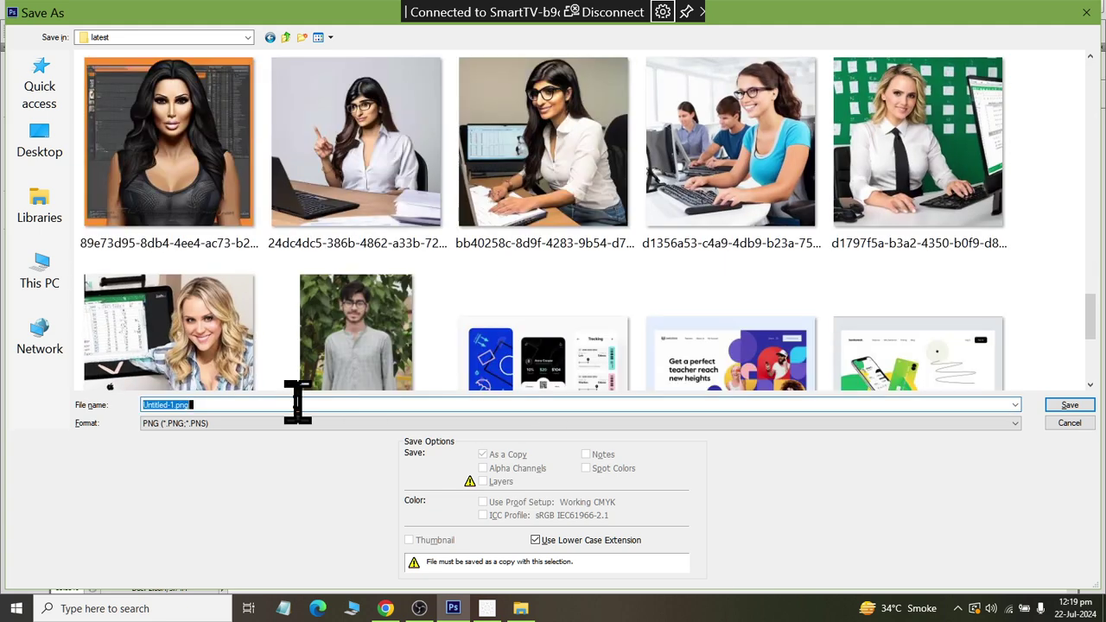
type("New ")
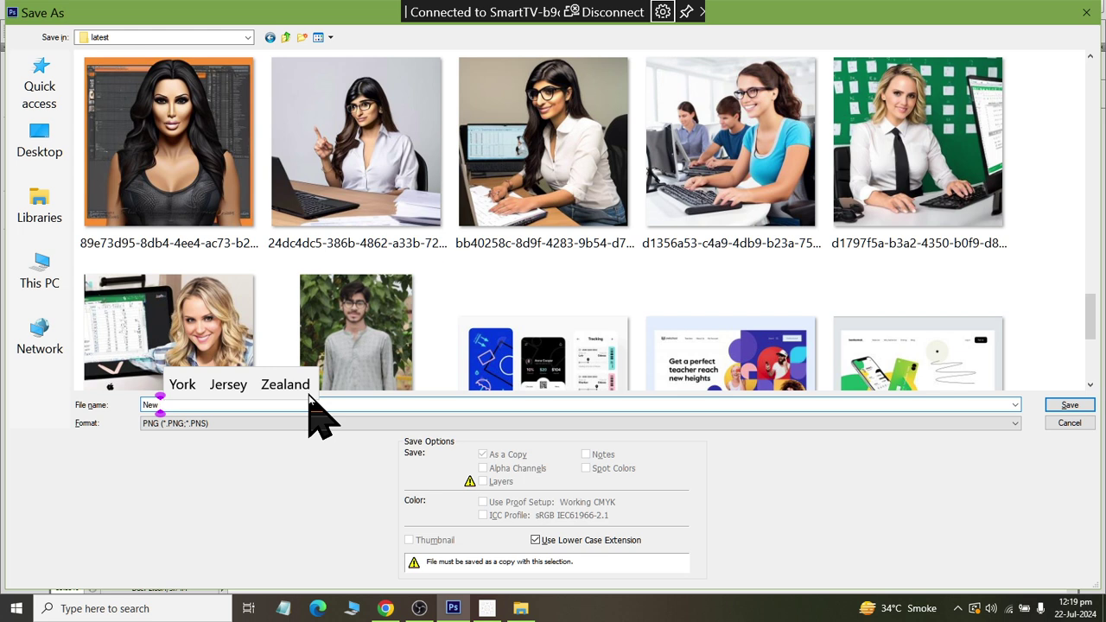
type("Girl Back")
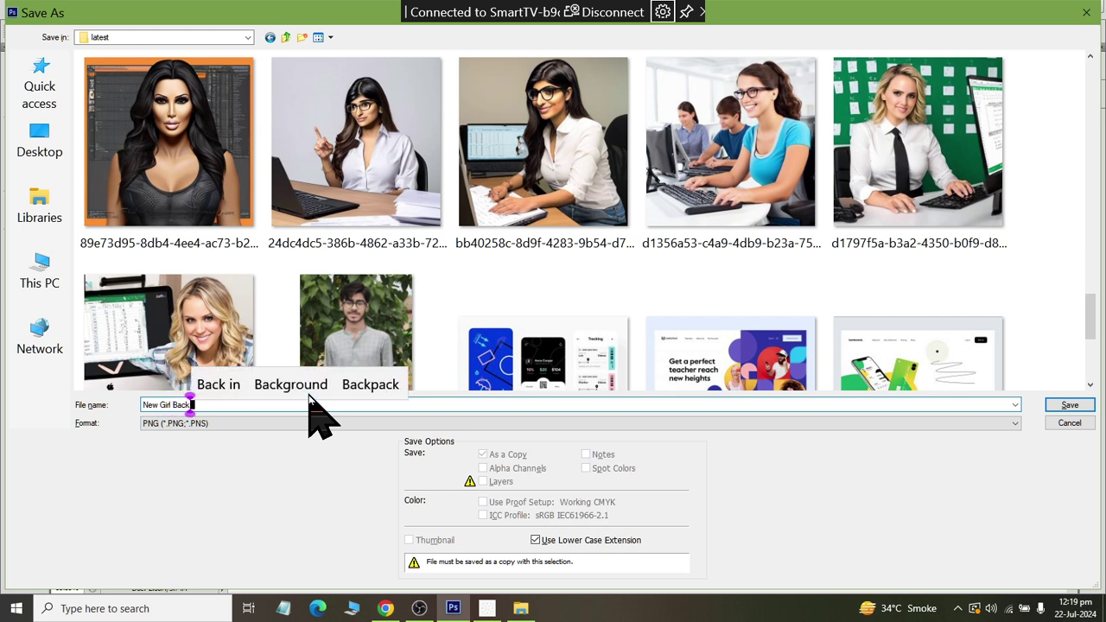
type("ground")
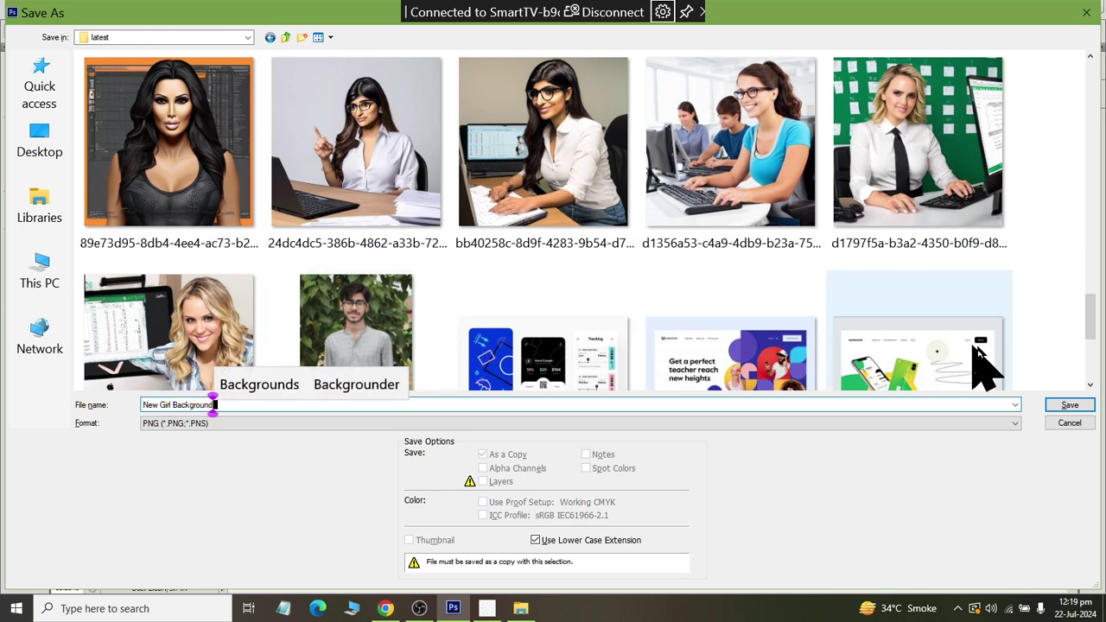
left_click(1068, 404)
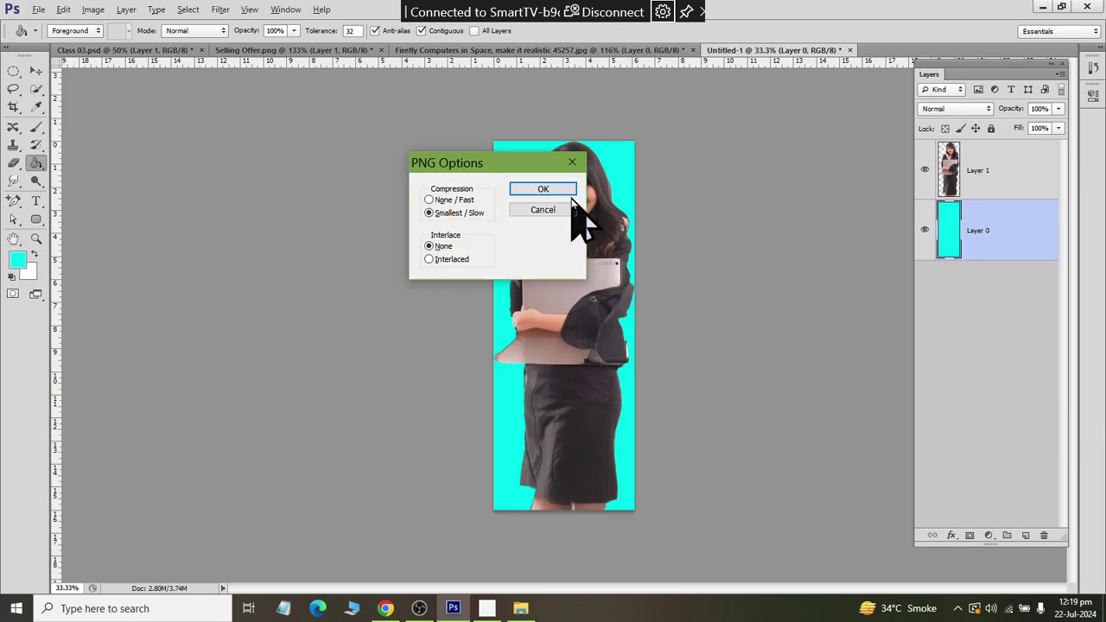
left_click(566, 189)
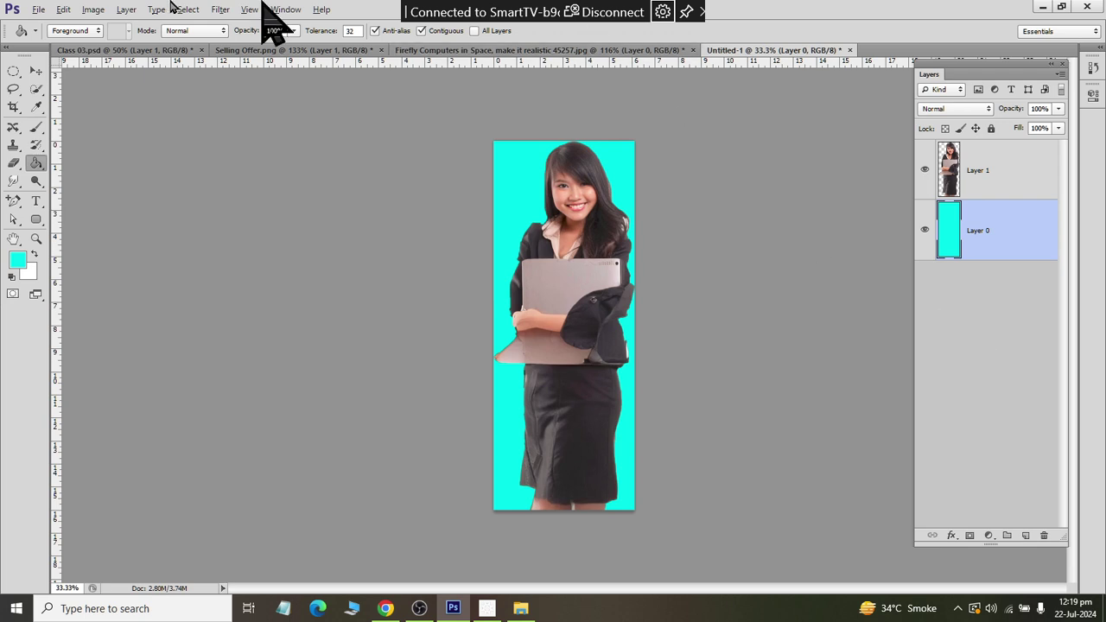
Step: Start another Save As, keeping Photoshop PSD as the format
left_click(38, 9)
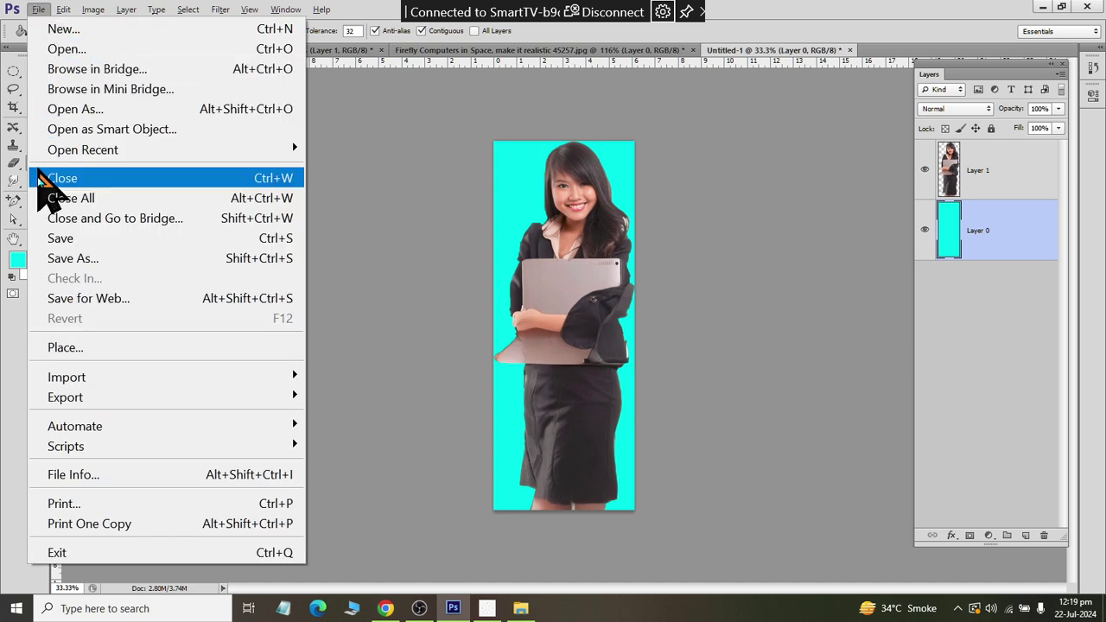
left_click(59, 239)
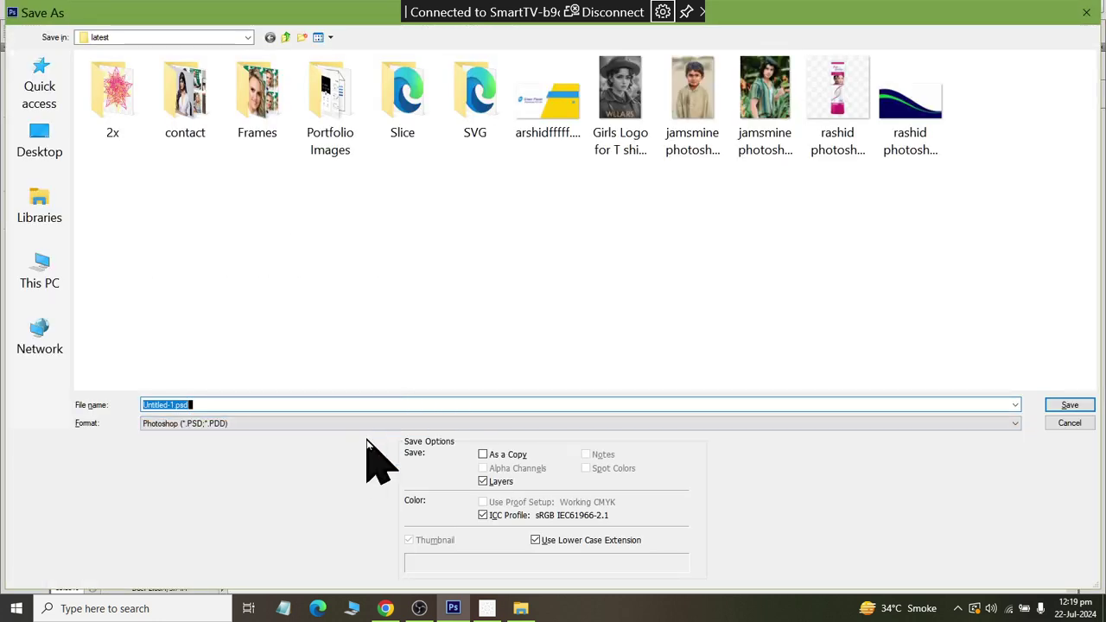
left_click(333, 427)
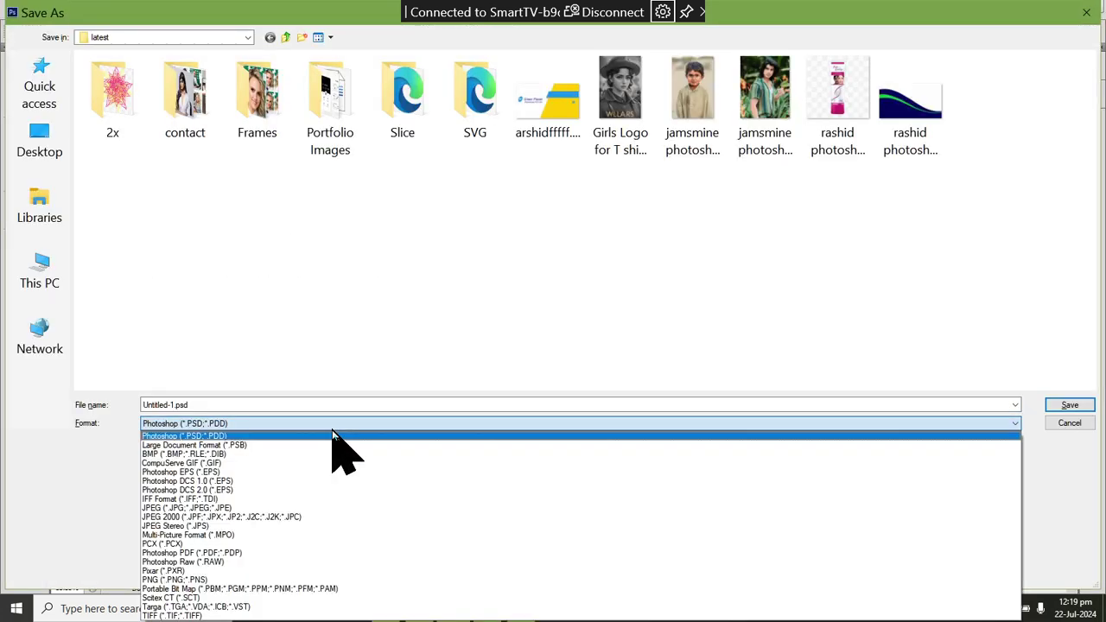
left_click(215, 436)
Step: Save it in Documents > Ps Files > Blossoms as 'Class 04 New background Change Girl'
left_click(46, 204)
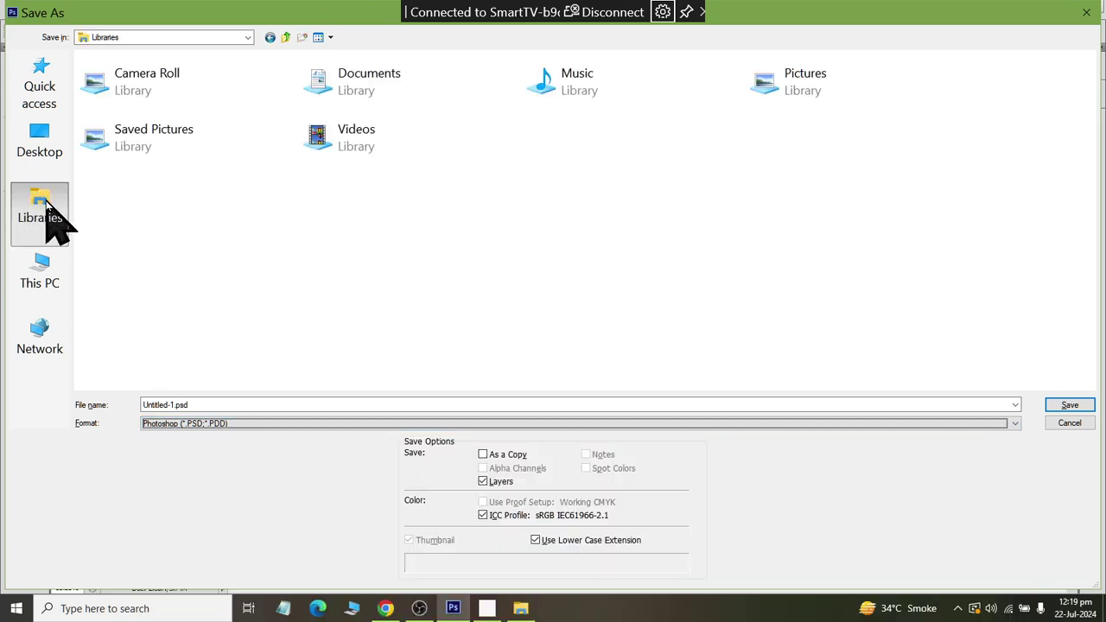
double_click(338, 110)
double_click(353, 104)
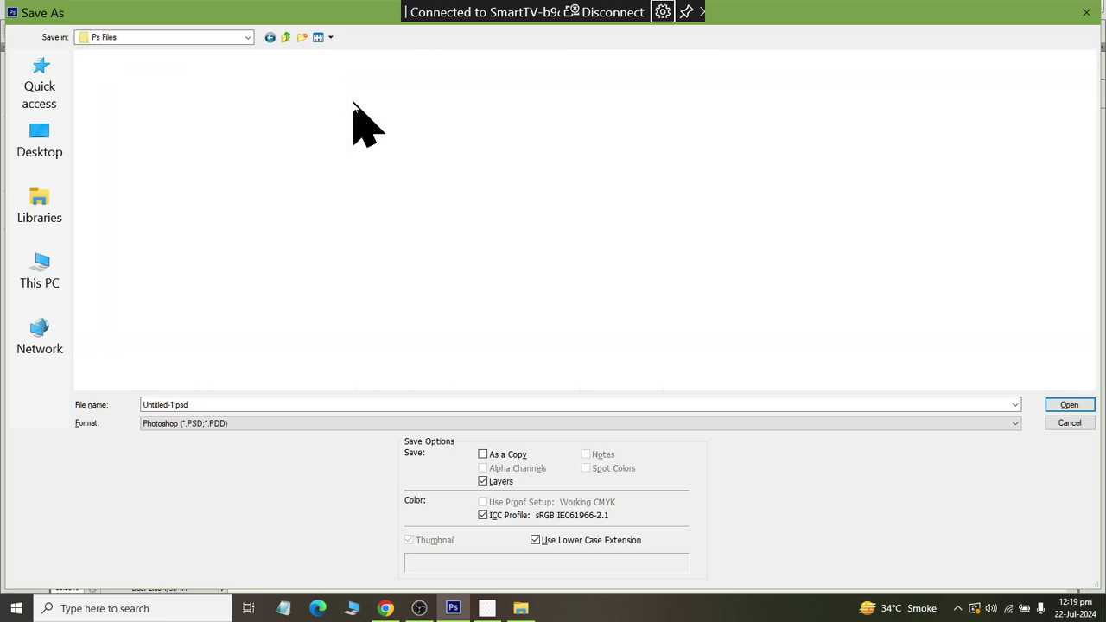
type("blossoms")
key("Return")
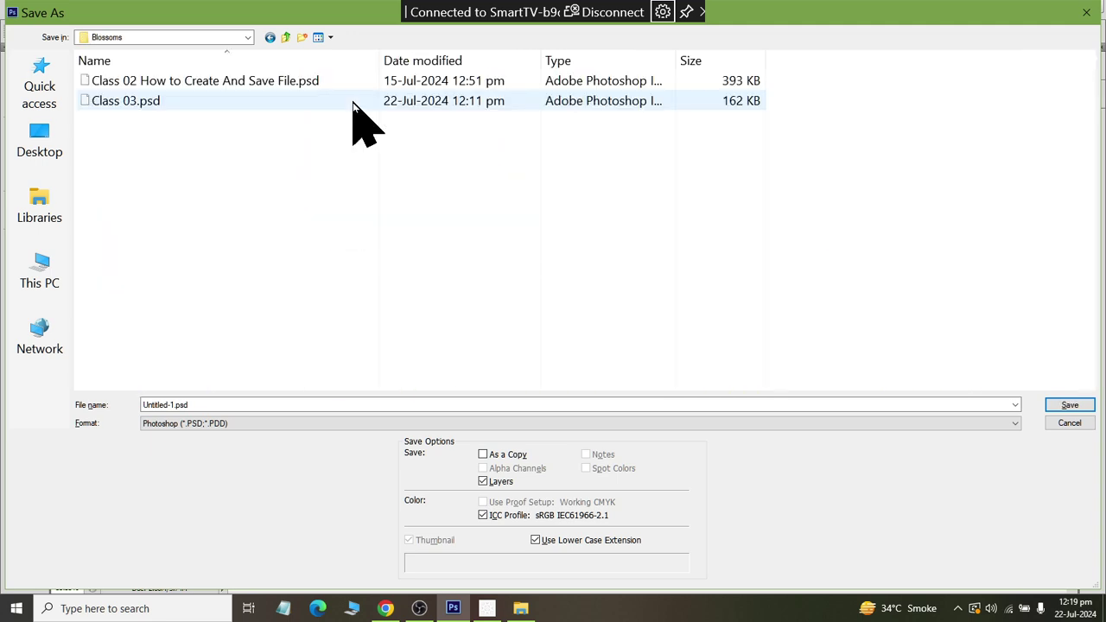
left_click(253, 404)
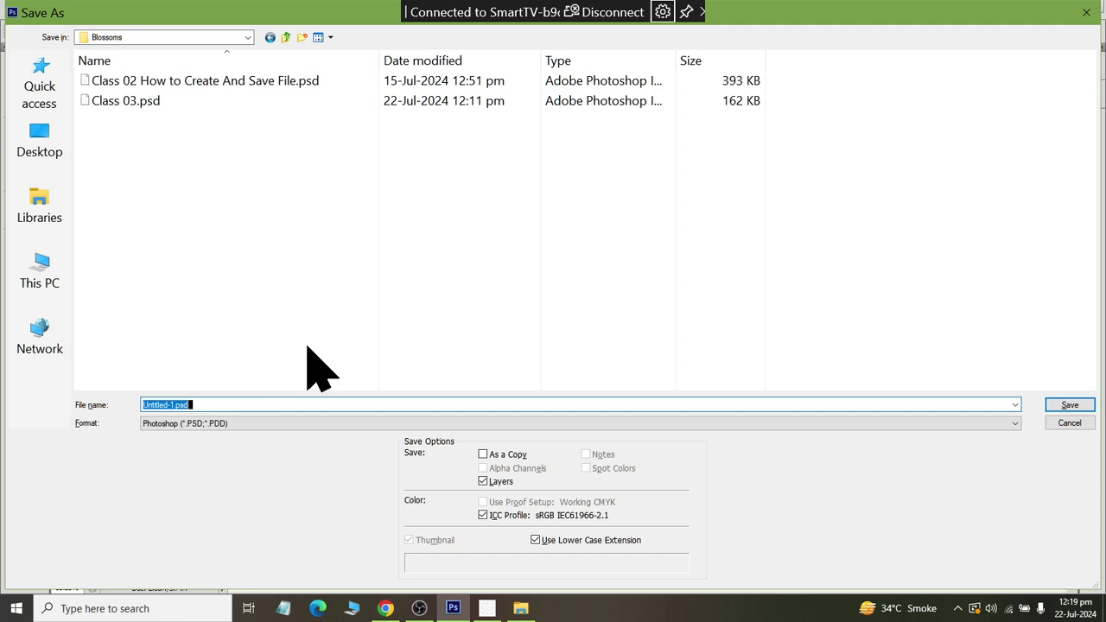
type("Class 04")
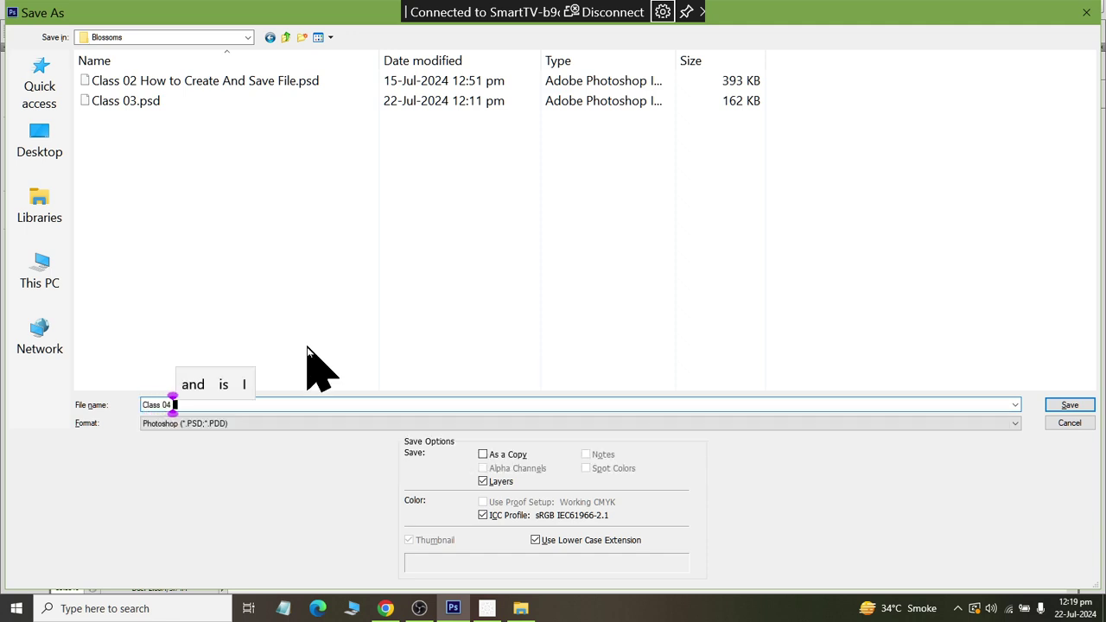
type(" New backgroun")
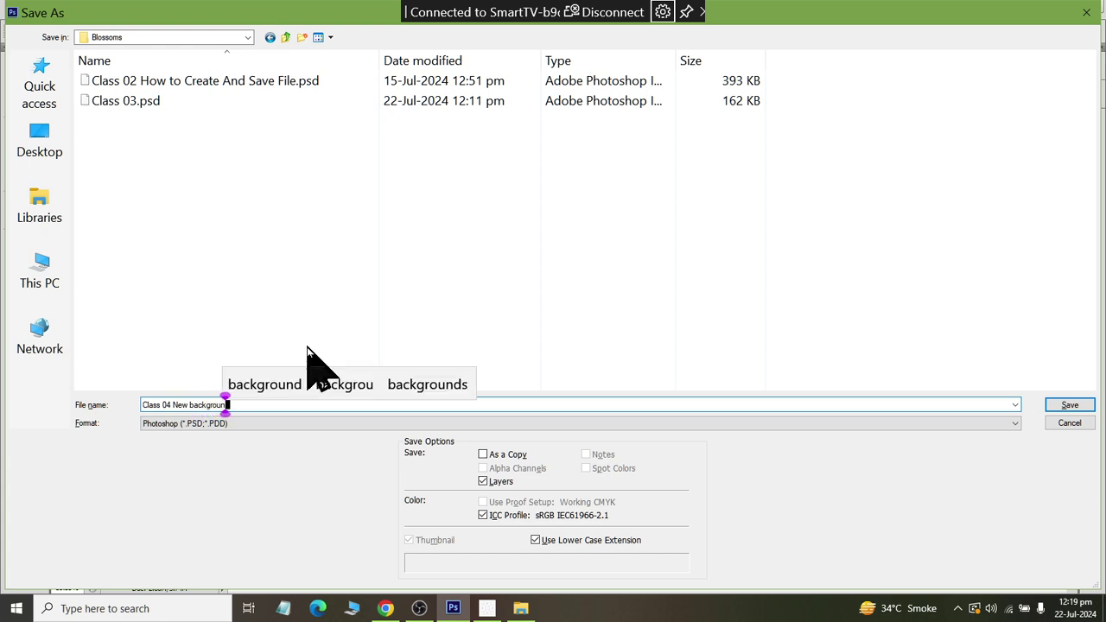
type("d Change Gir")
key("Return")
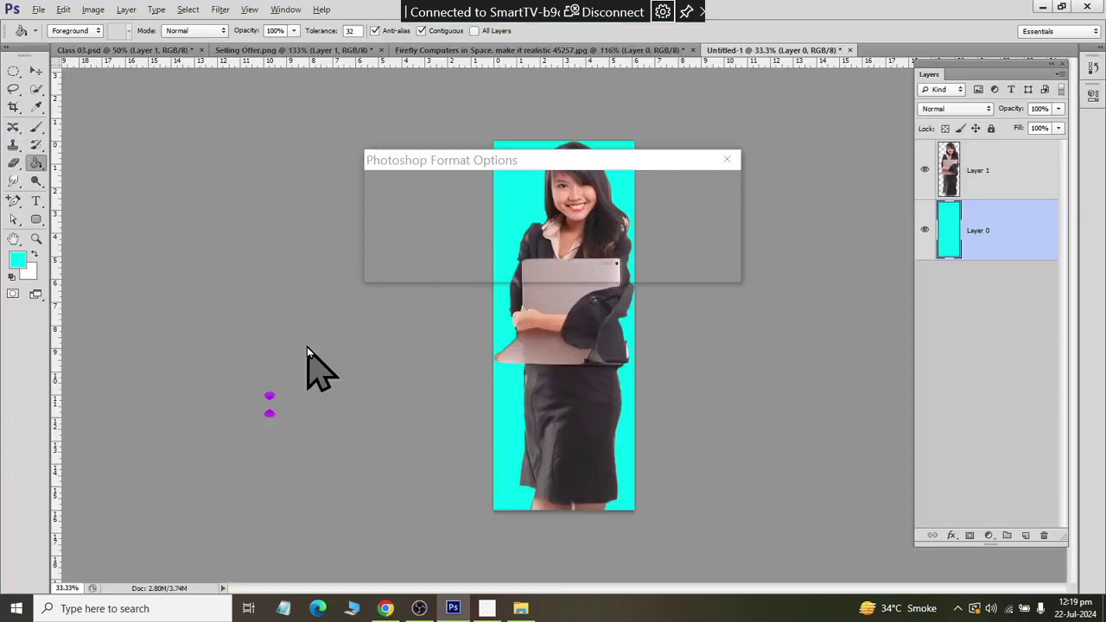
Step: Confirm the PSD format options, then close the Class 04 and Firefly documents
left_click(706, 184)
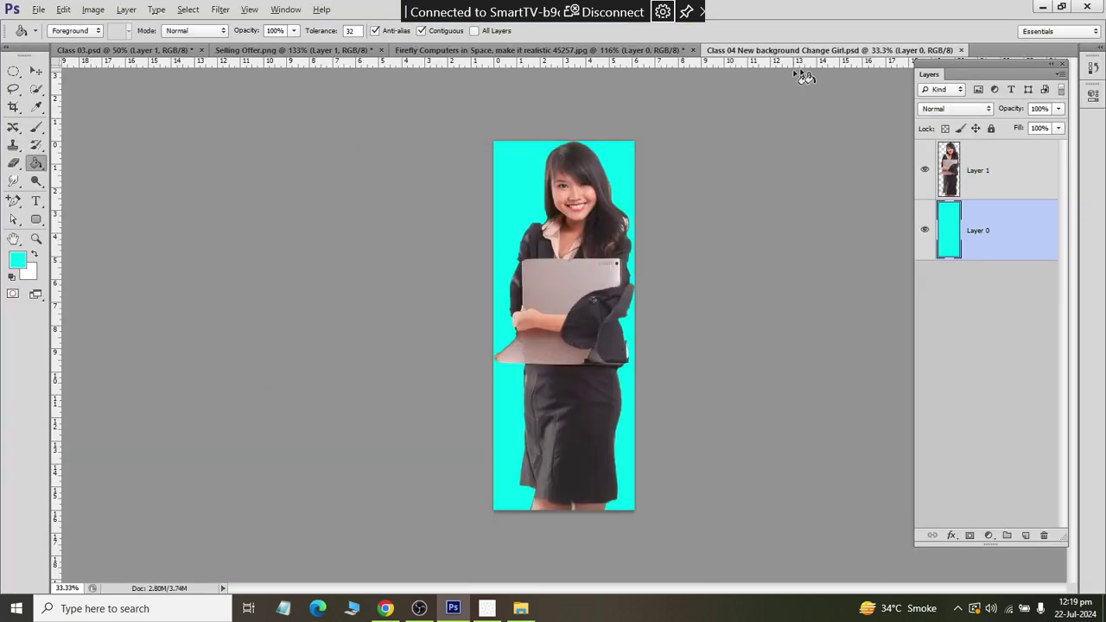
left_click(961, 50)
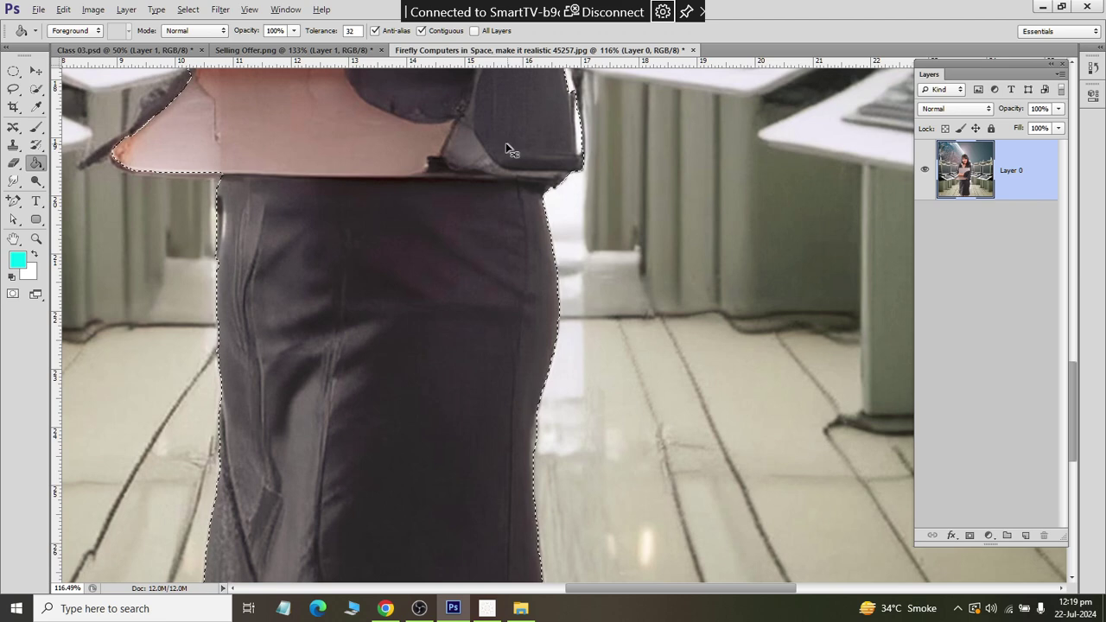
key("ctrl+w")
left_click(585, 231)
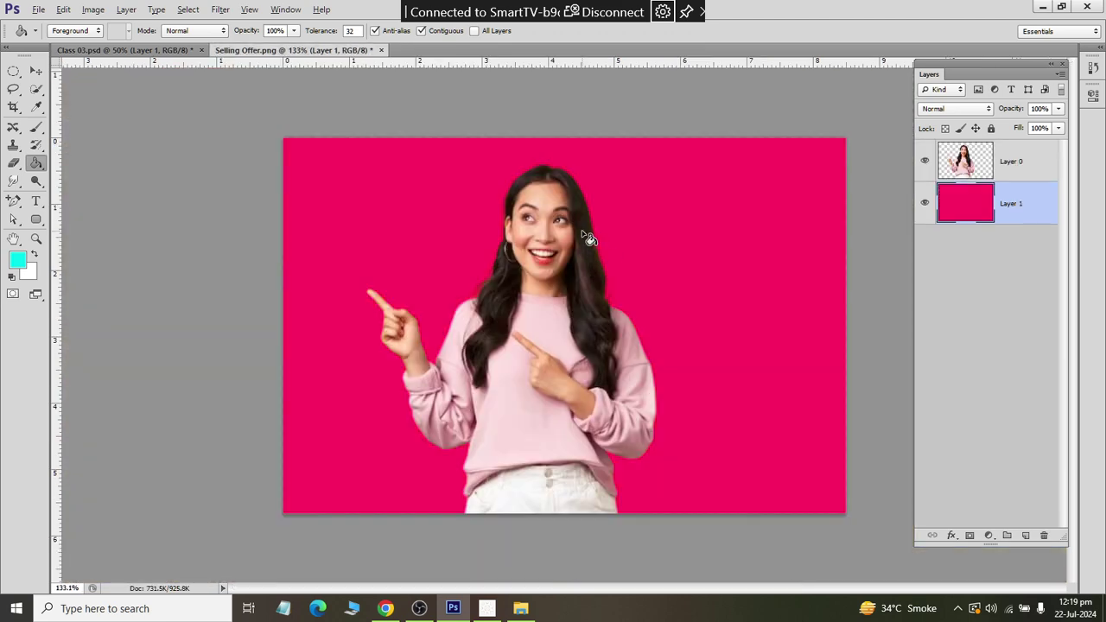
Step: Reopen Class 04 New background Change Girl.psd and select Layer 1 to verify
left_click(38, 9)
left_click(44, 45)
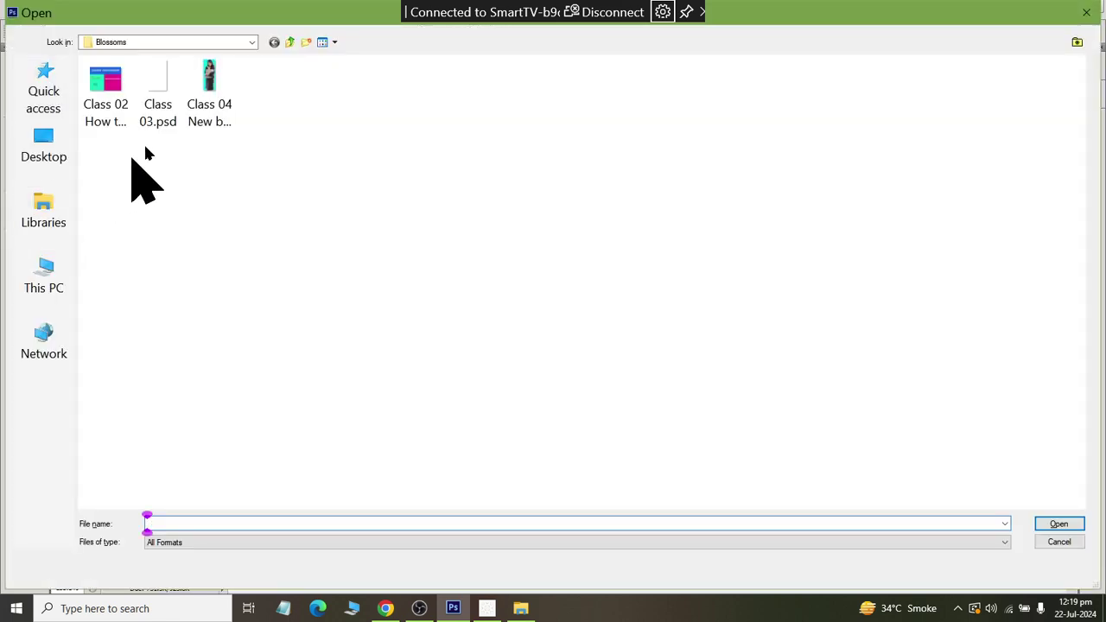
left_click(220, 134)
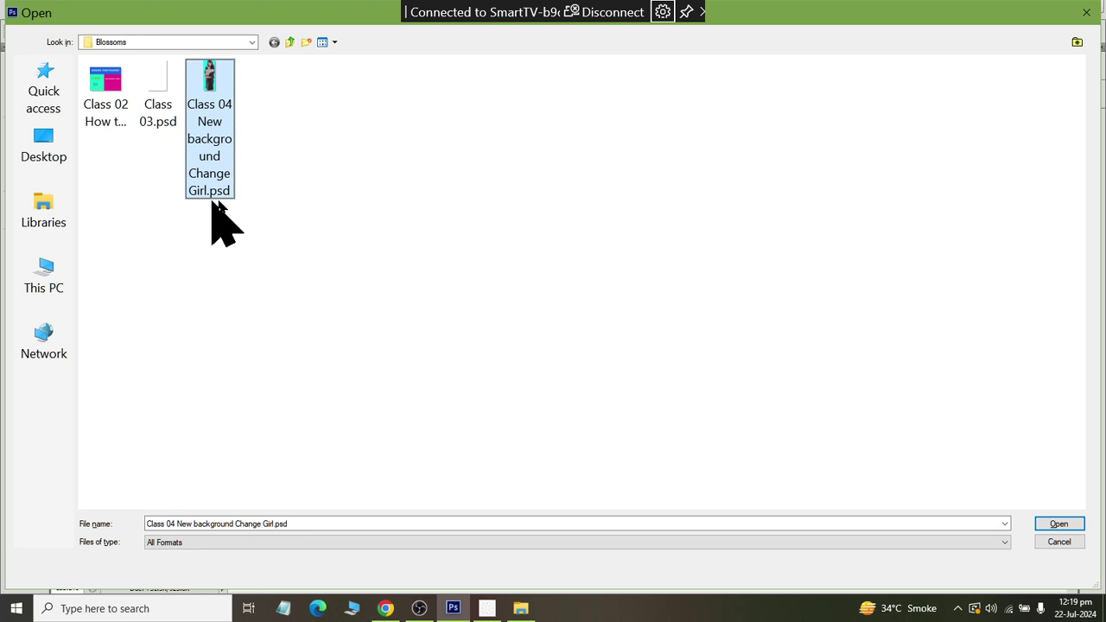
left_click(1059, 525)
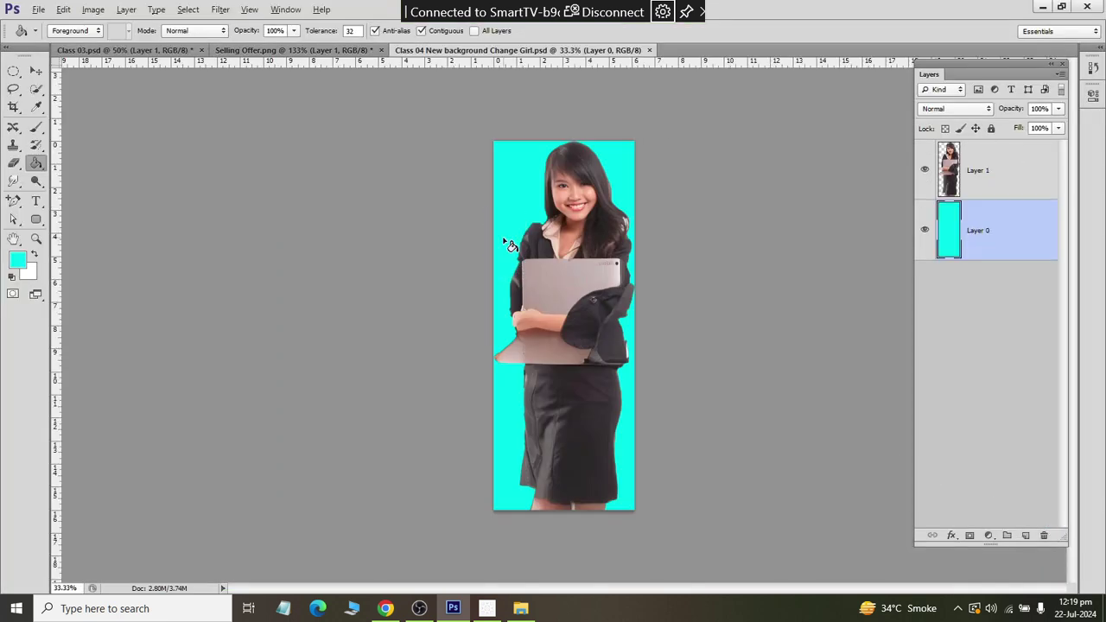
left_click(964, 157)
Step: Check Layer 0, then open New Girl Background.png from Documents > latest
left_click(970, 228)
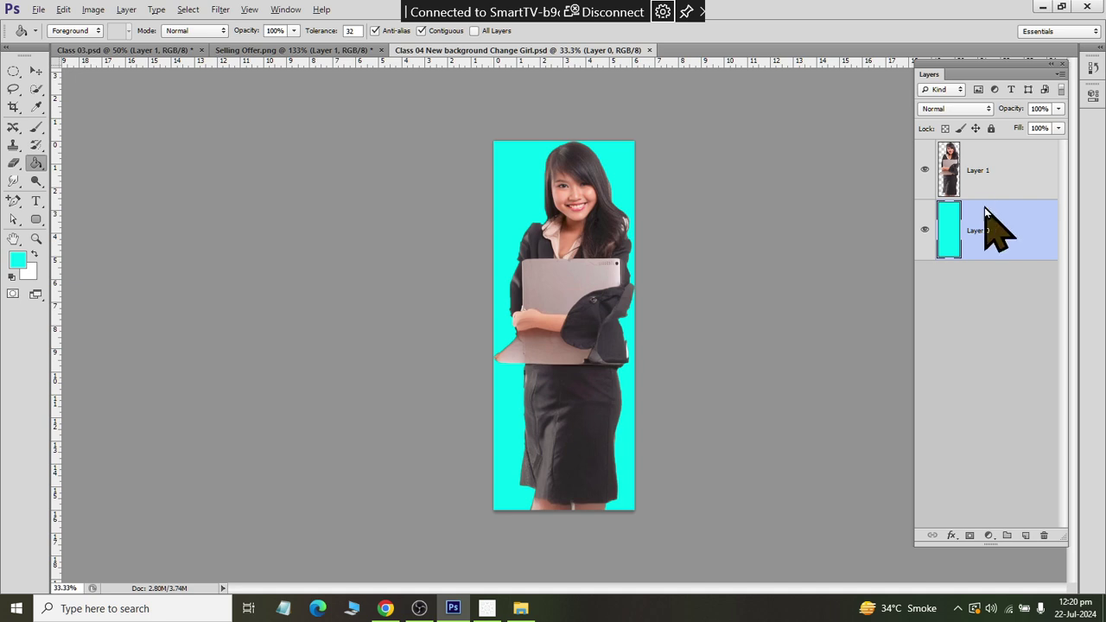
key("ctrl+o")
left_click(47, 218)
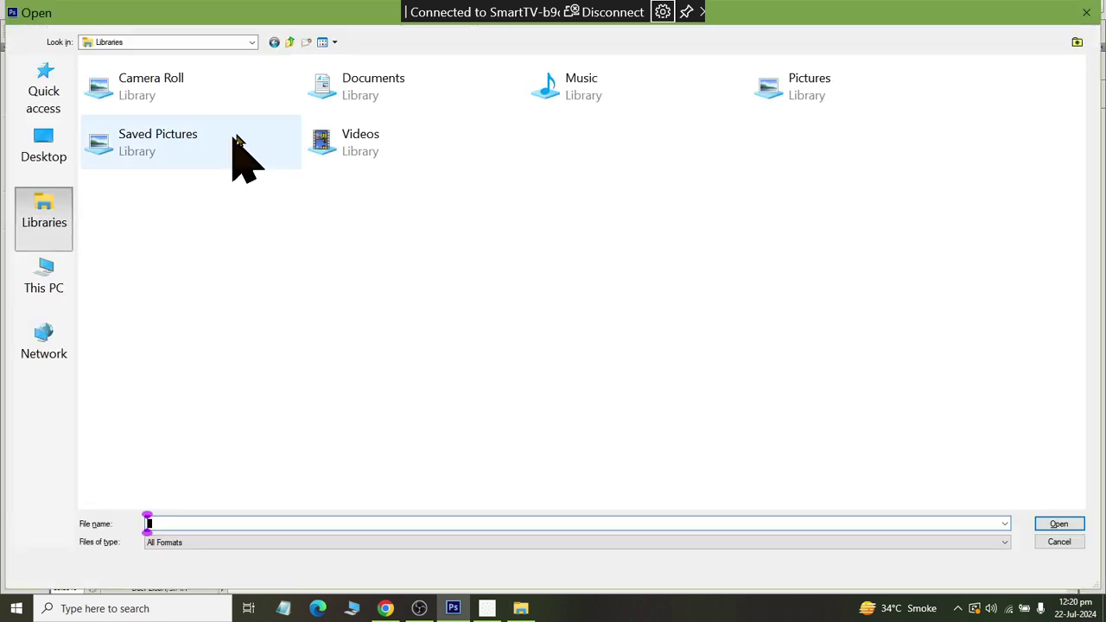
double_click(339, 121)
double_click(355, 134)
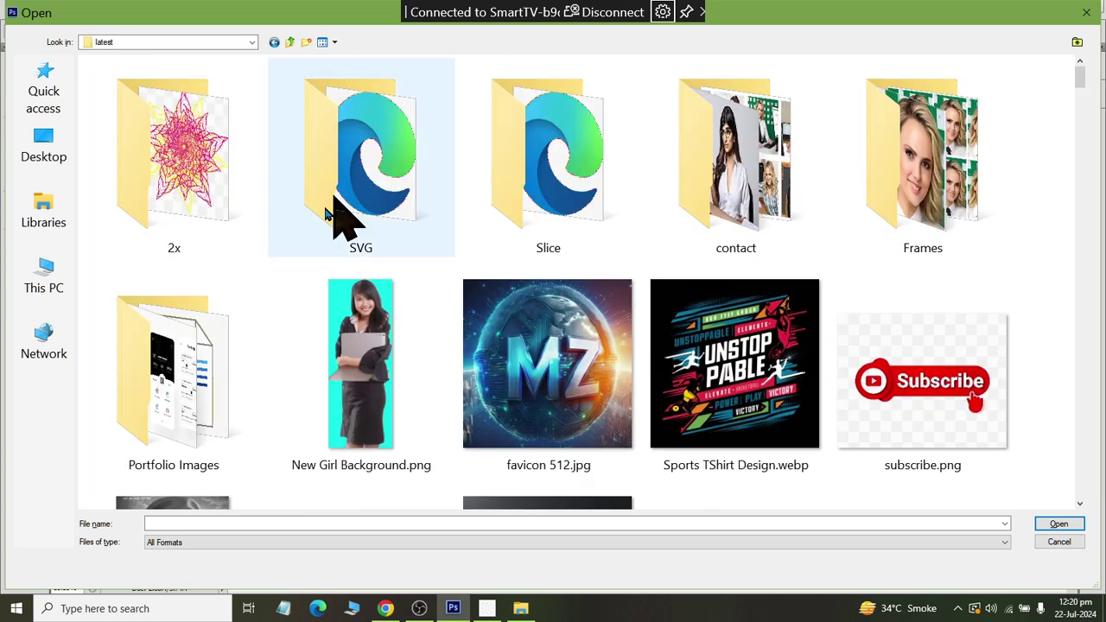
left_click(366, 413)
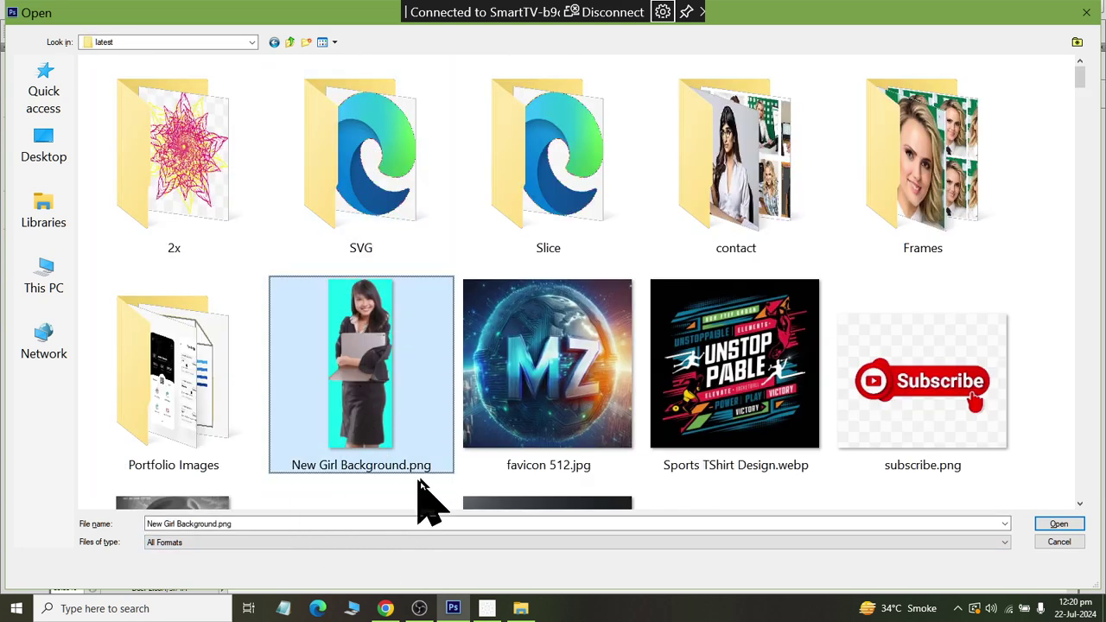
left_click(1056, 525)
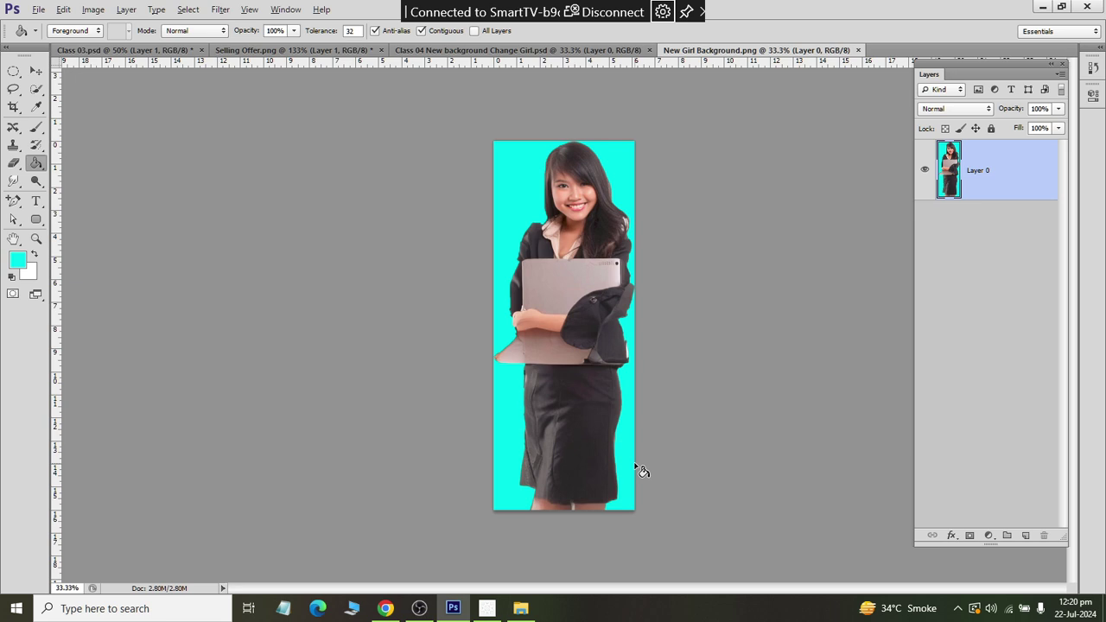
Step: Close the four open documents without saving and quit Photoshop
key("ctrl+w")
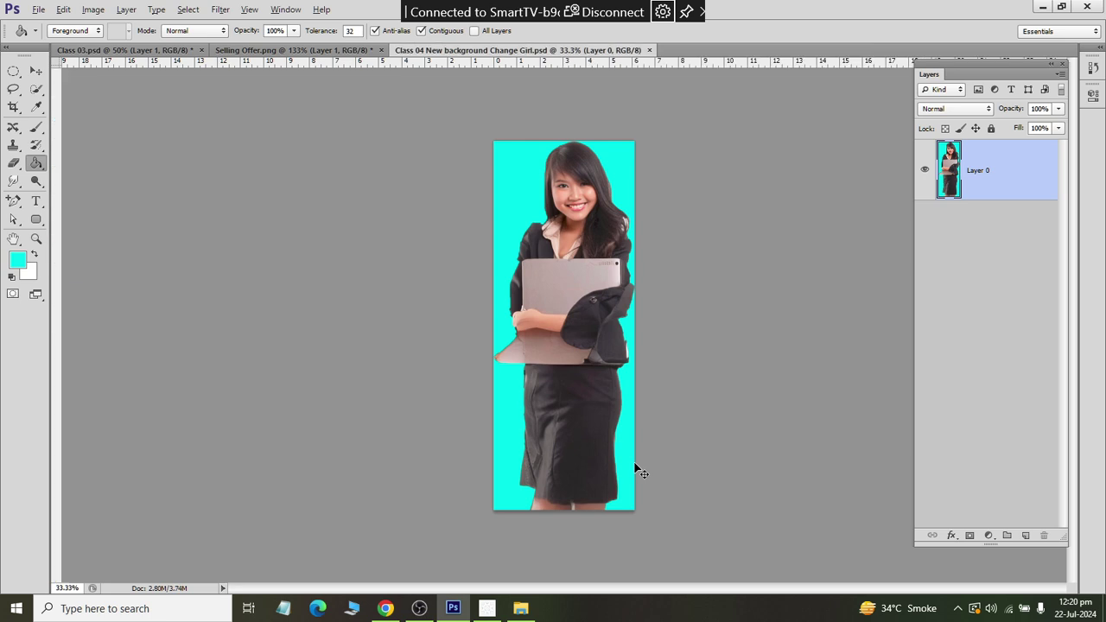
key("ctrl+w")
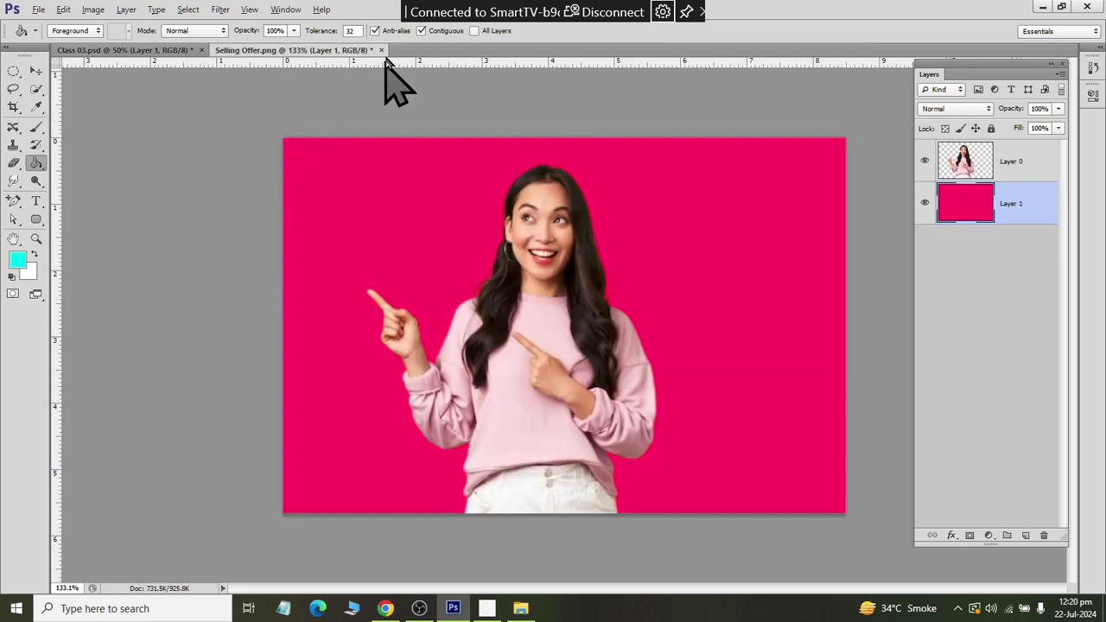
left_click(381, 50)
left_click(590, 229)
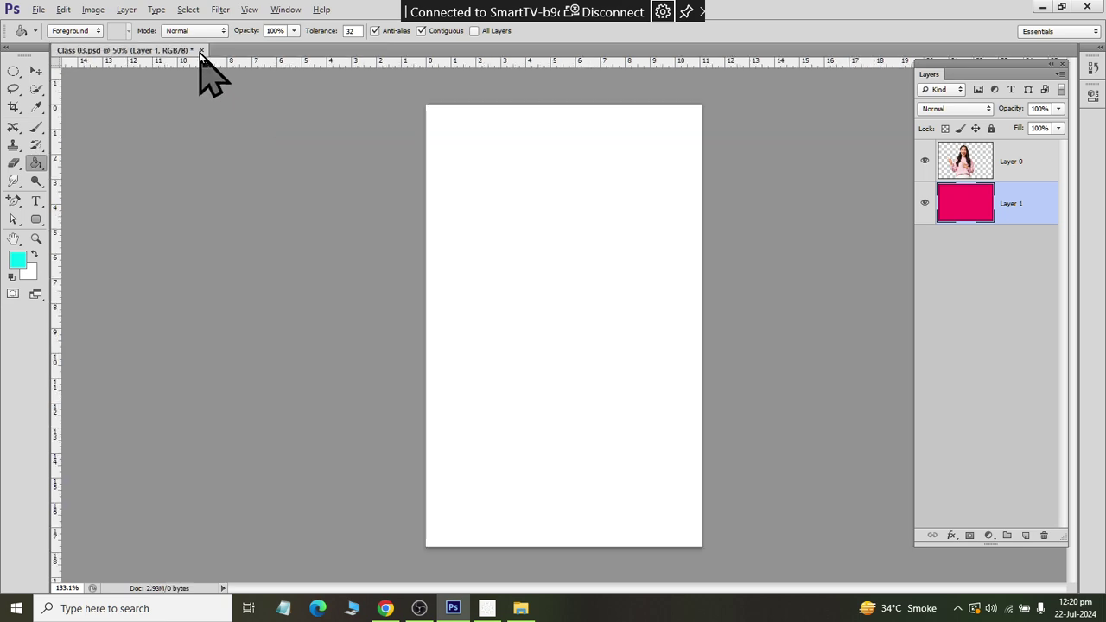
left_click(202, 51)
left_click(591, 230)
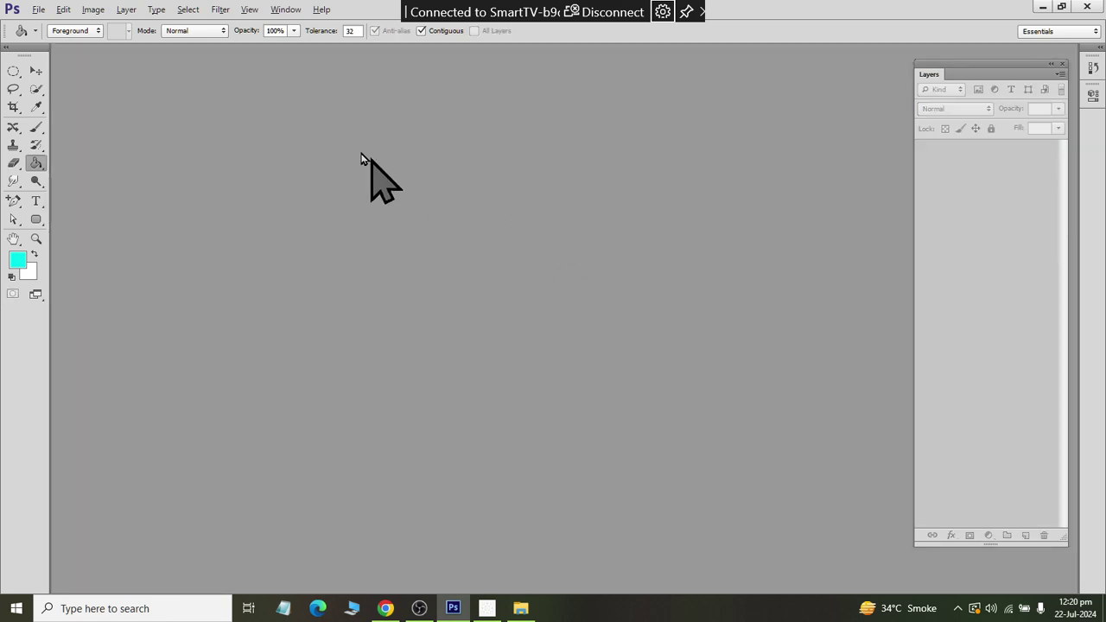
left_click(1087, 7)
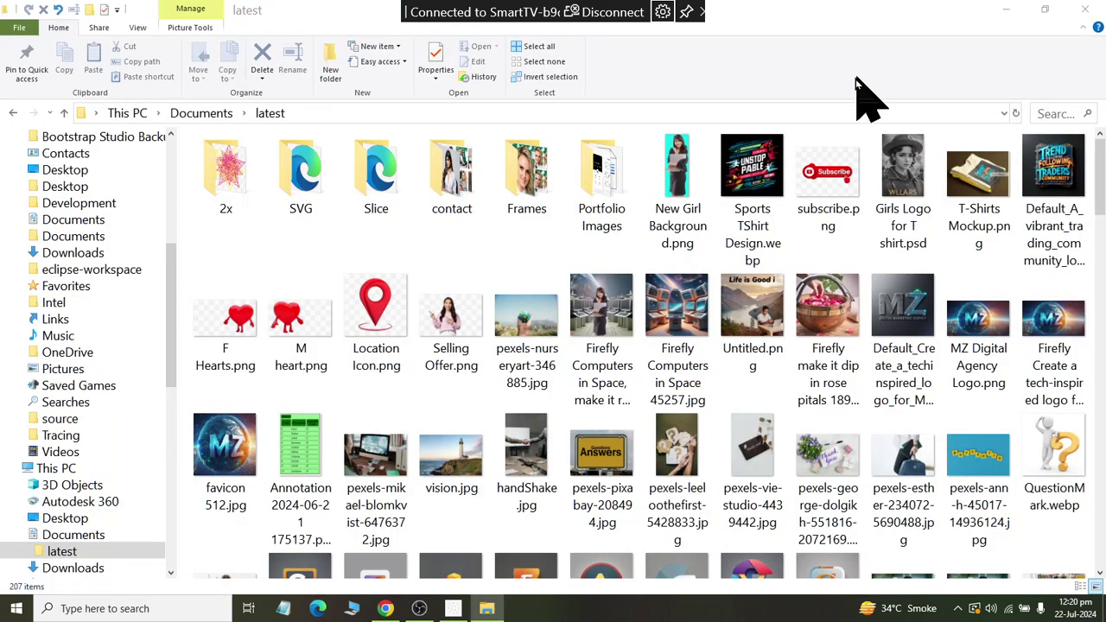